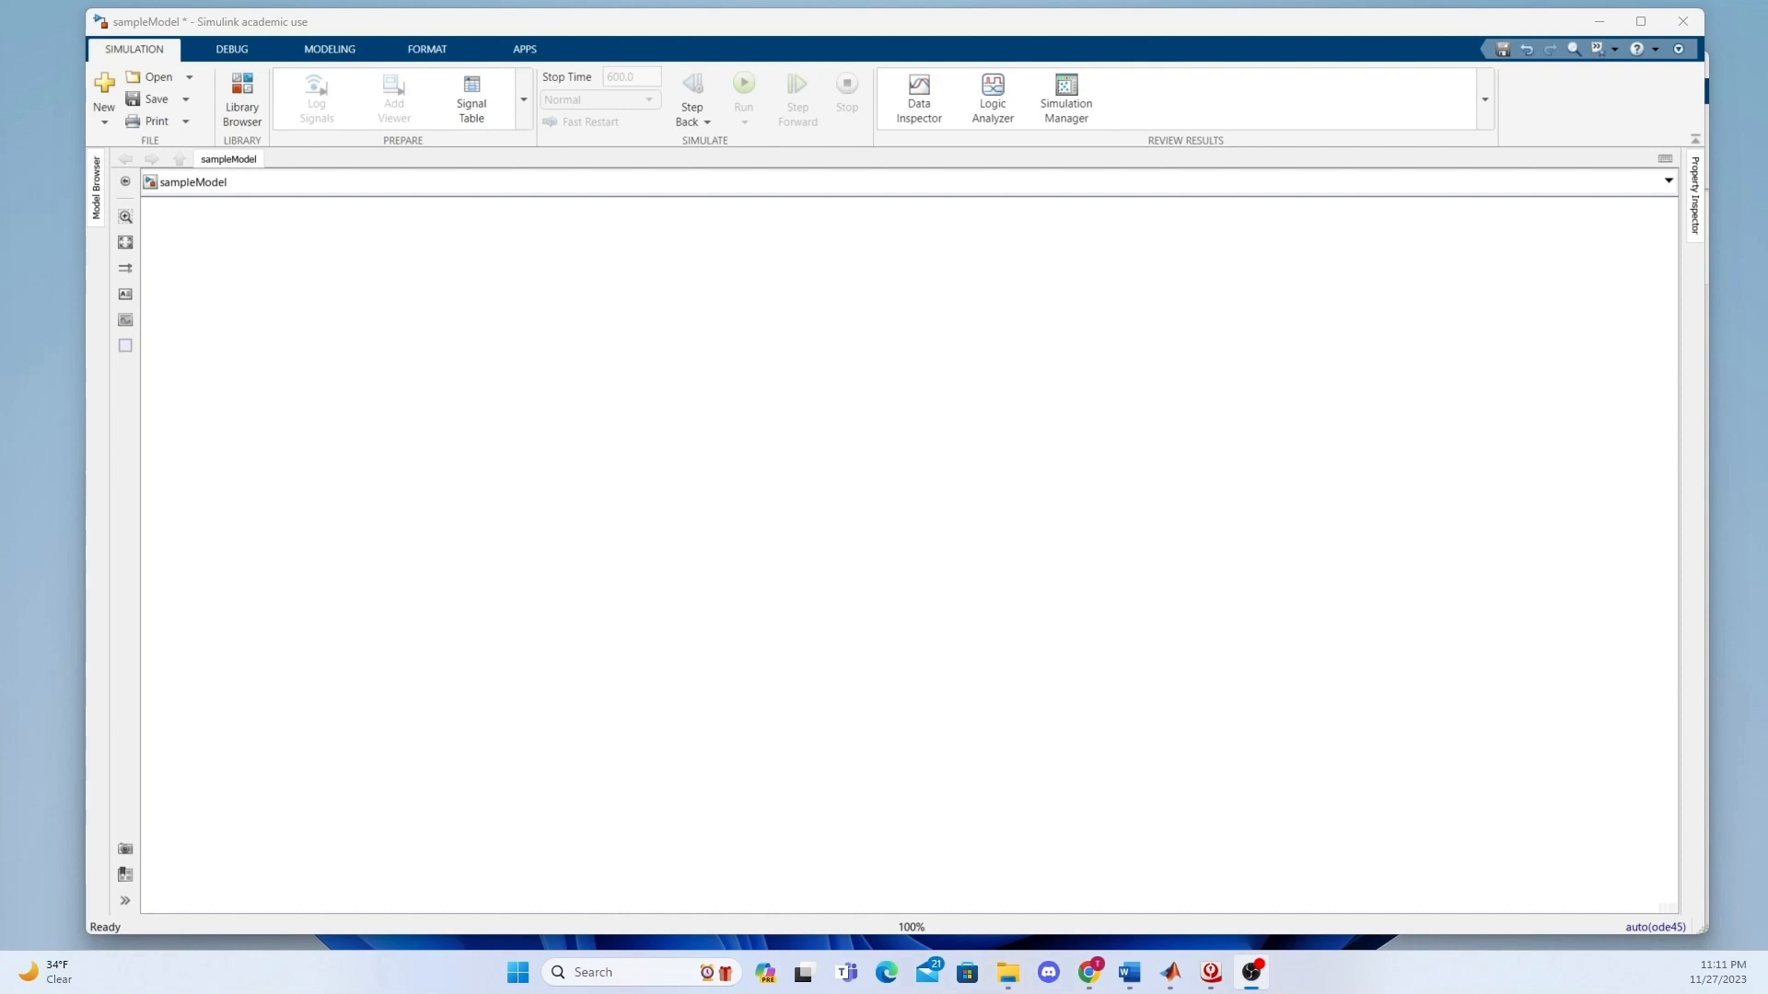
Add a Sine Wave block from Simulink/Sources to the empty model and place it in the upper-left area of the canvas.
double_click(456, 412)
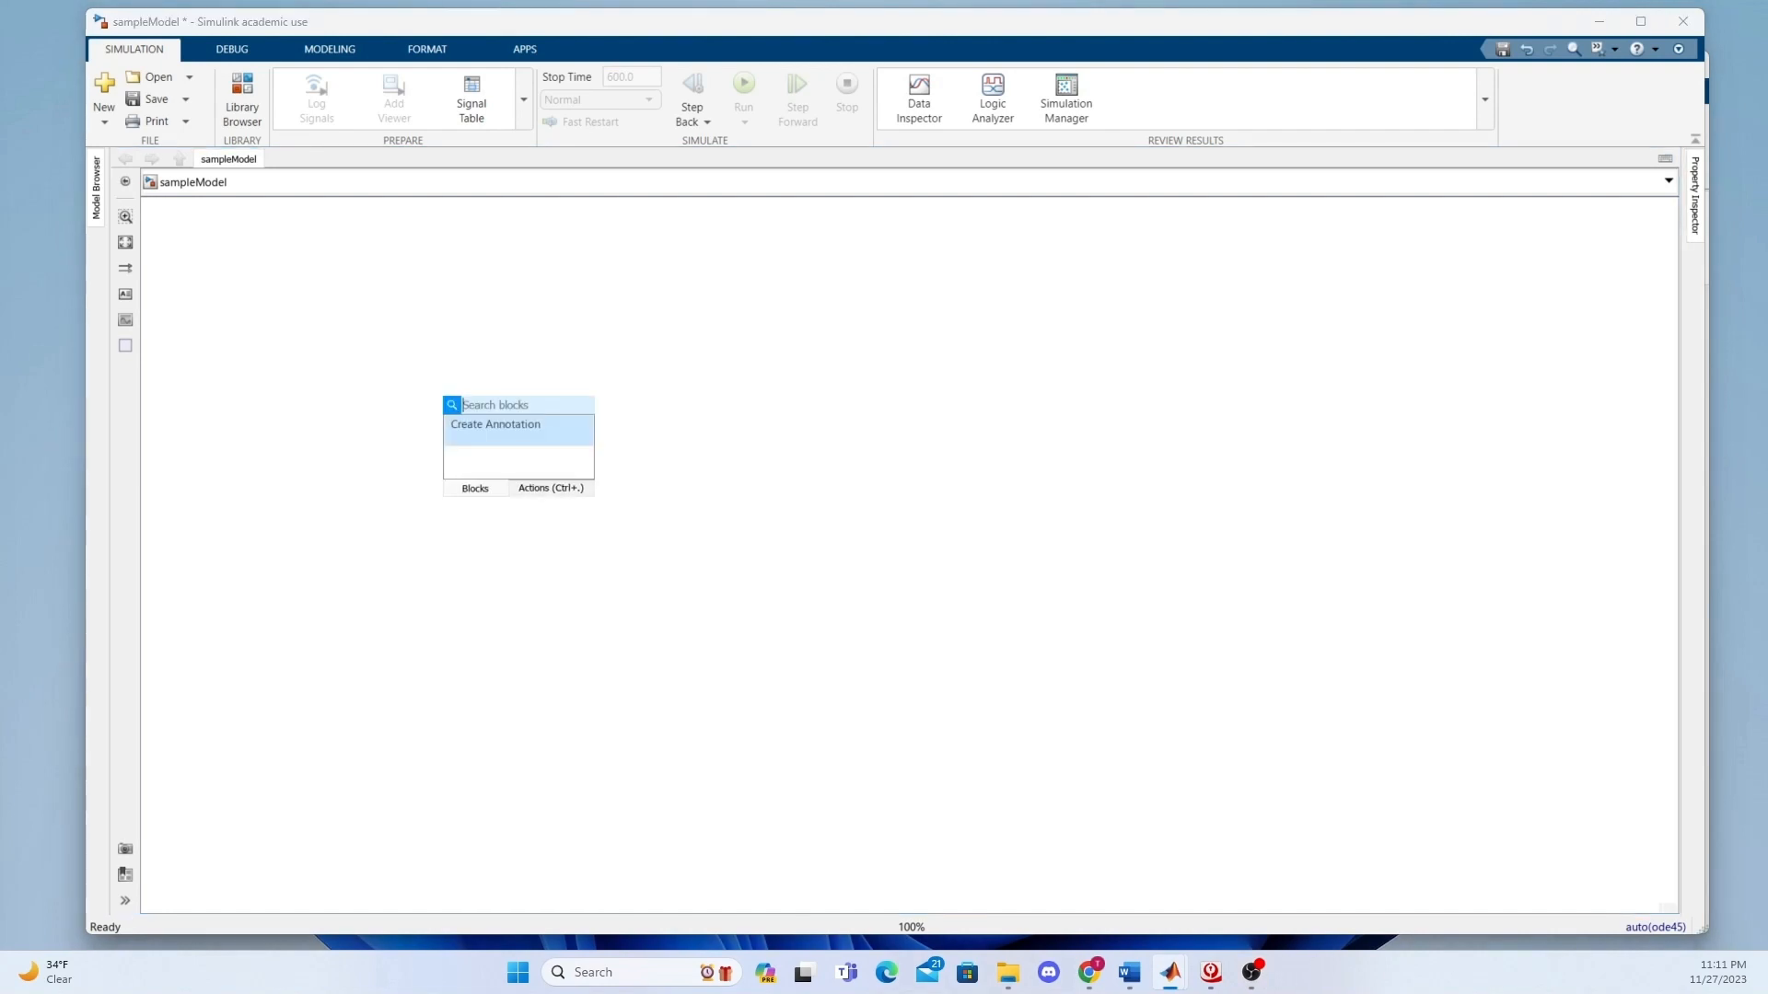
text(sine)
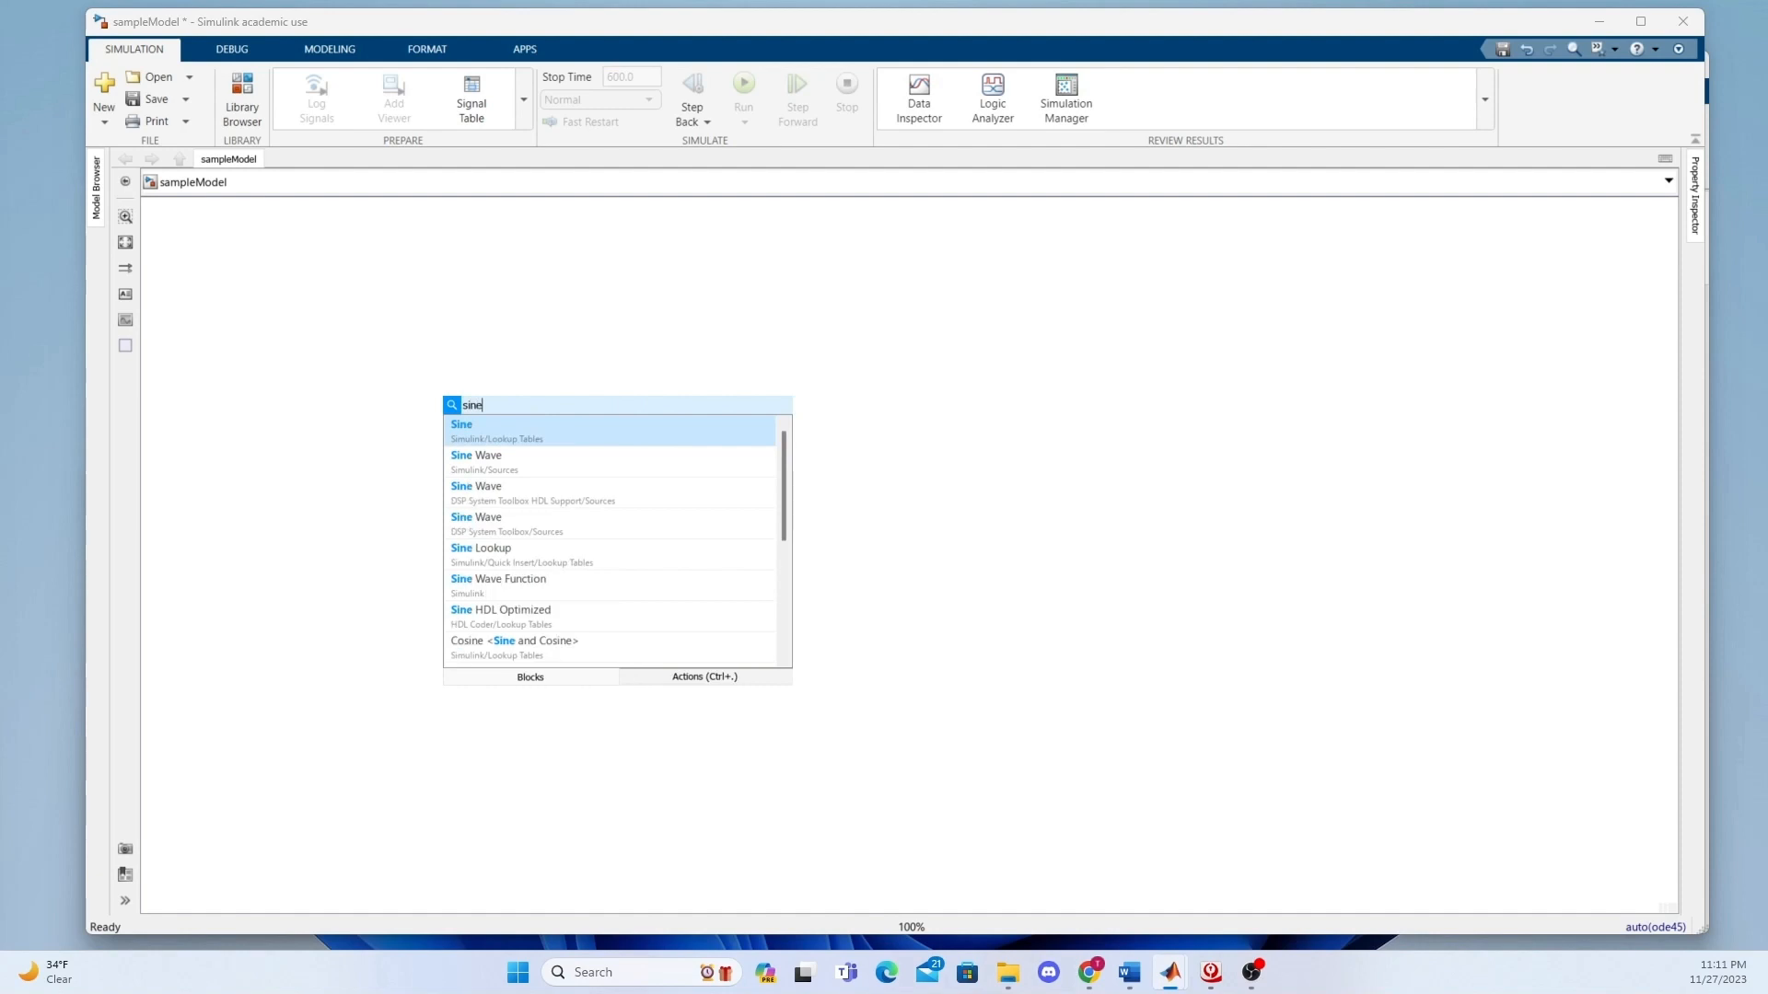
click(558, 459)
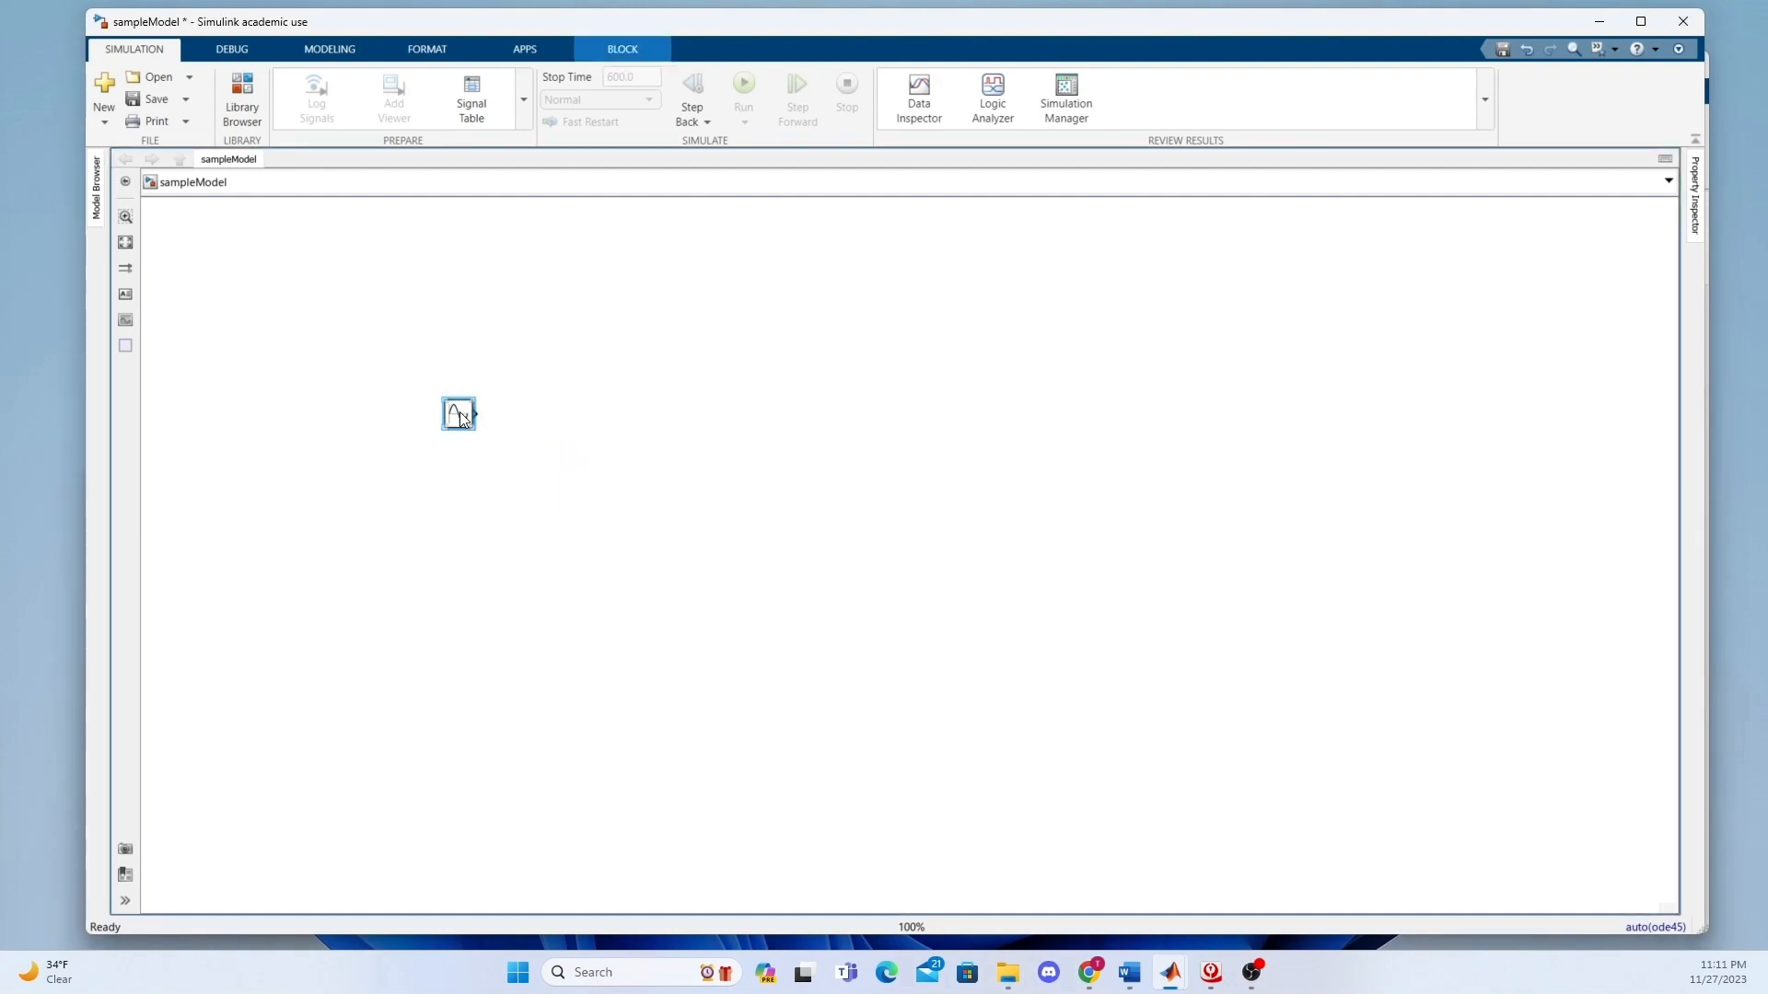
drag(463, 416, 426, 368)
double_click(583, 411)
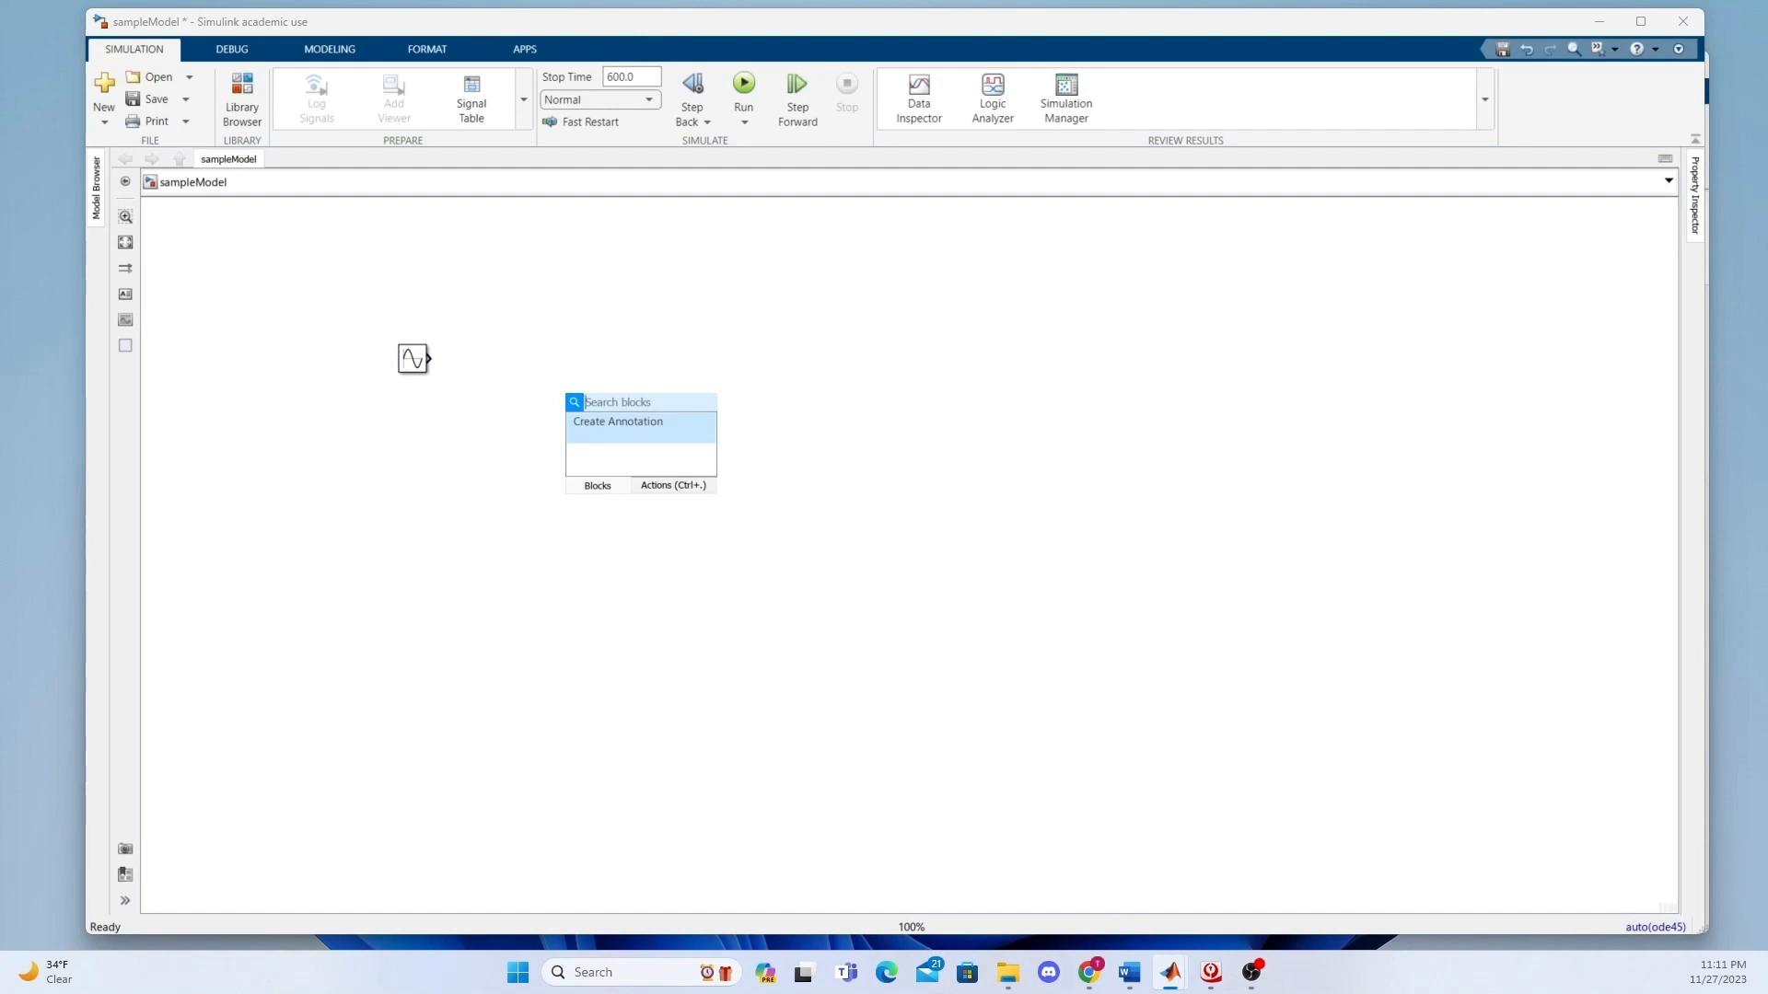
text(int)
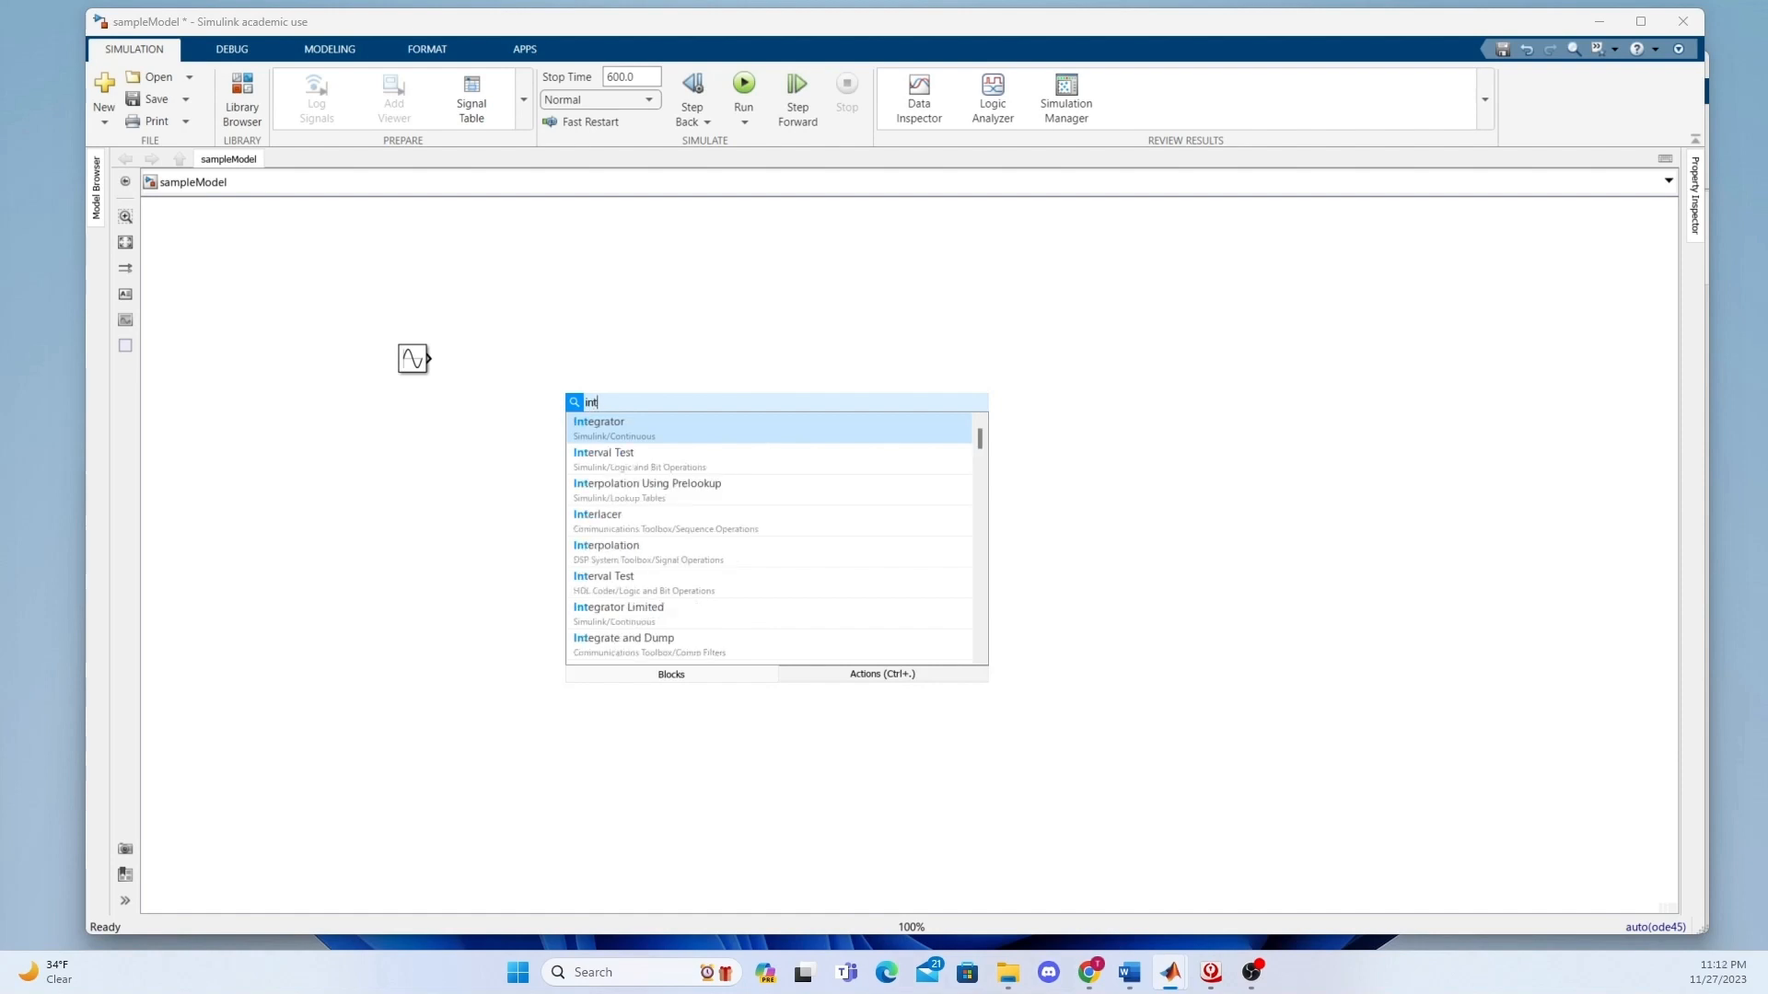
click(641, 425)
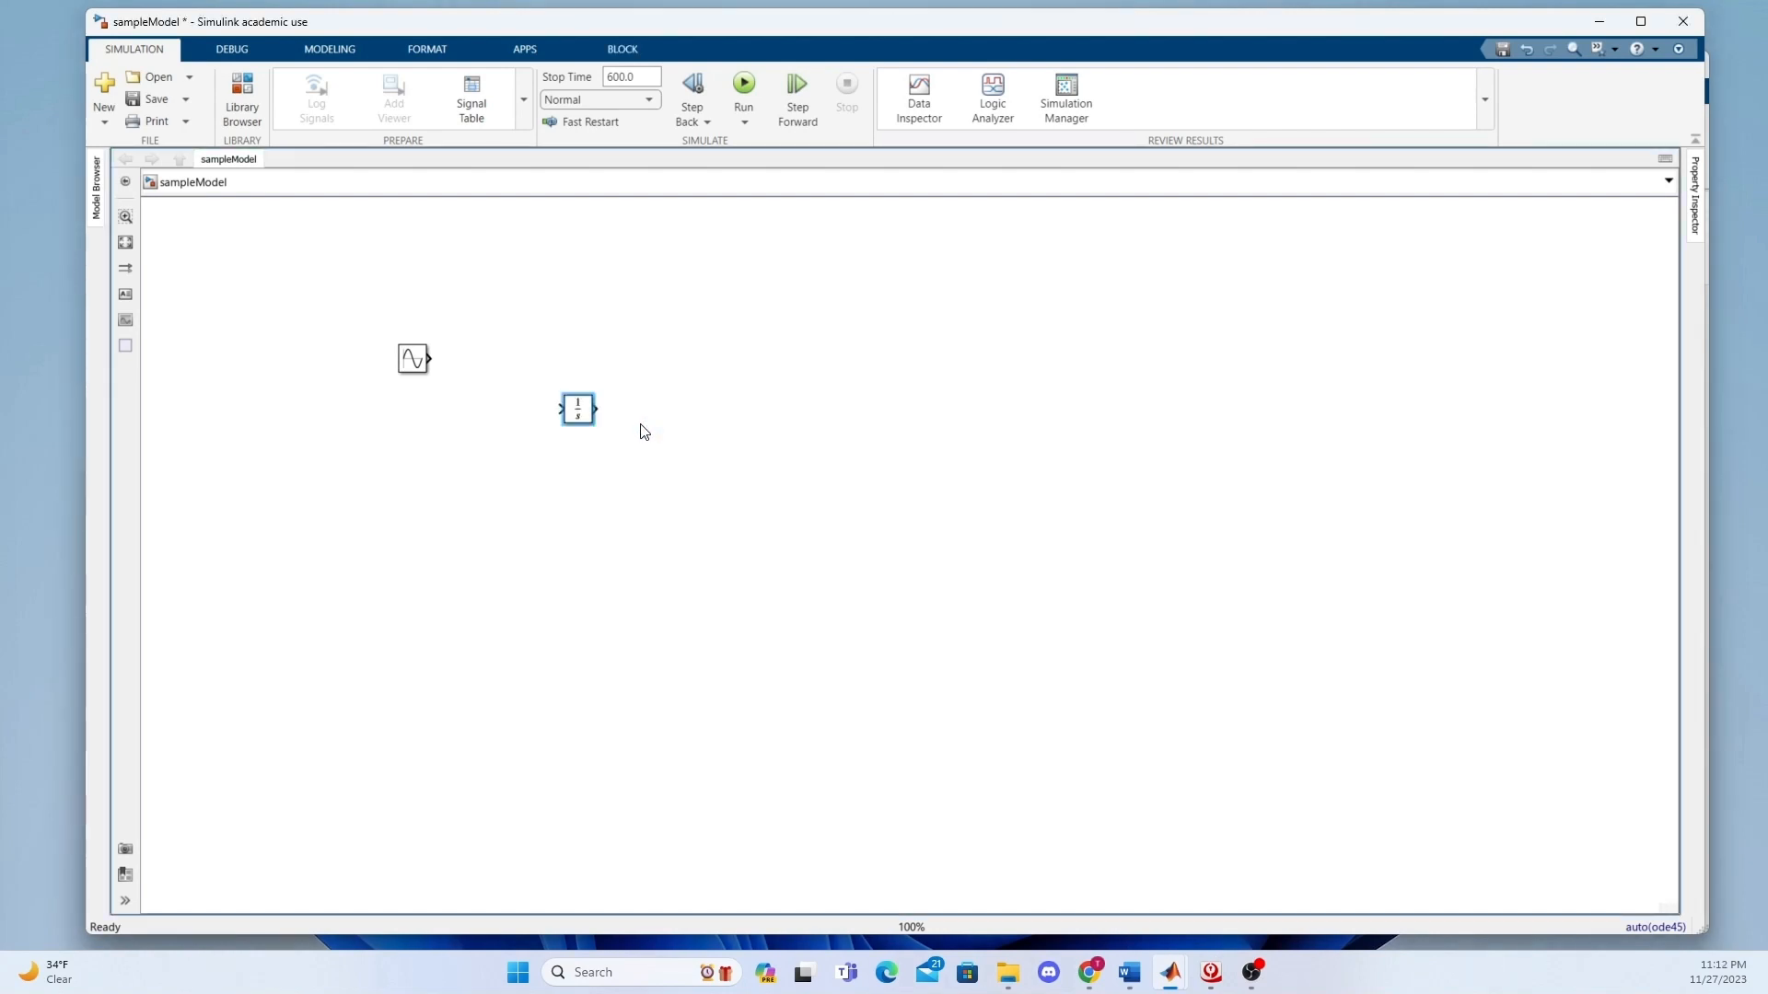
drag(583, 411, 526, 409)
key(Delete)
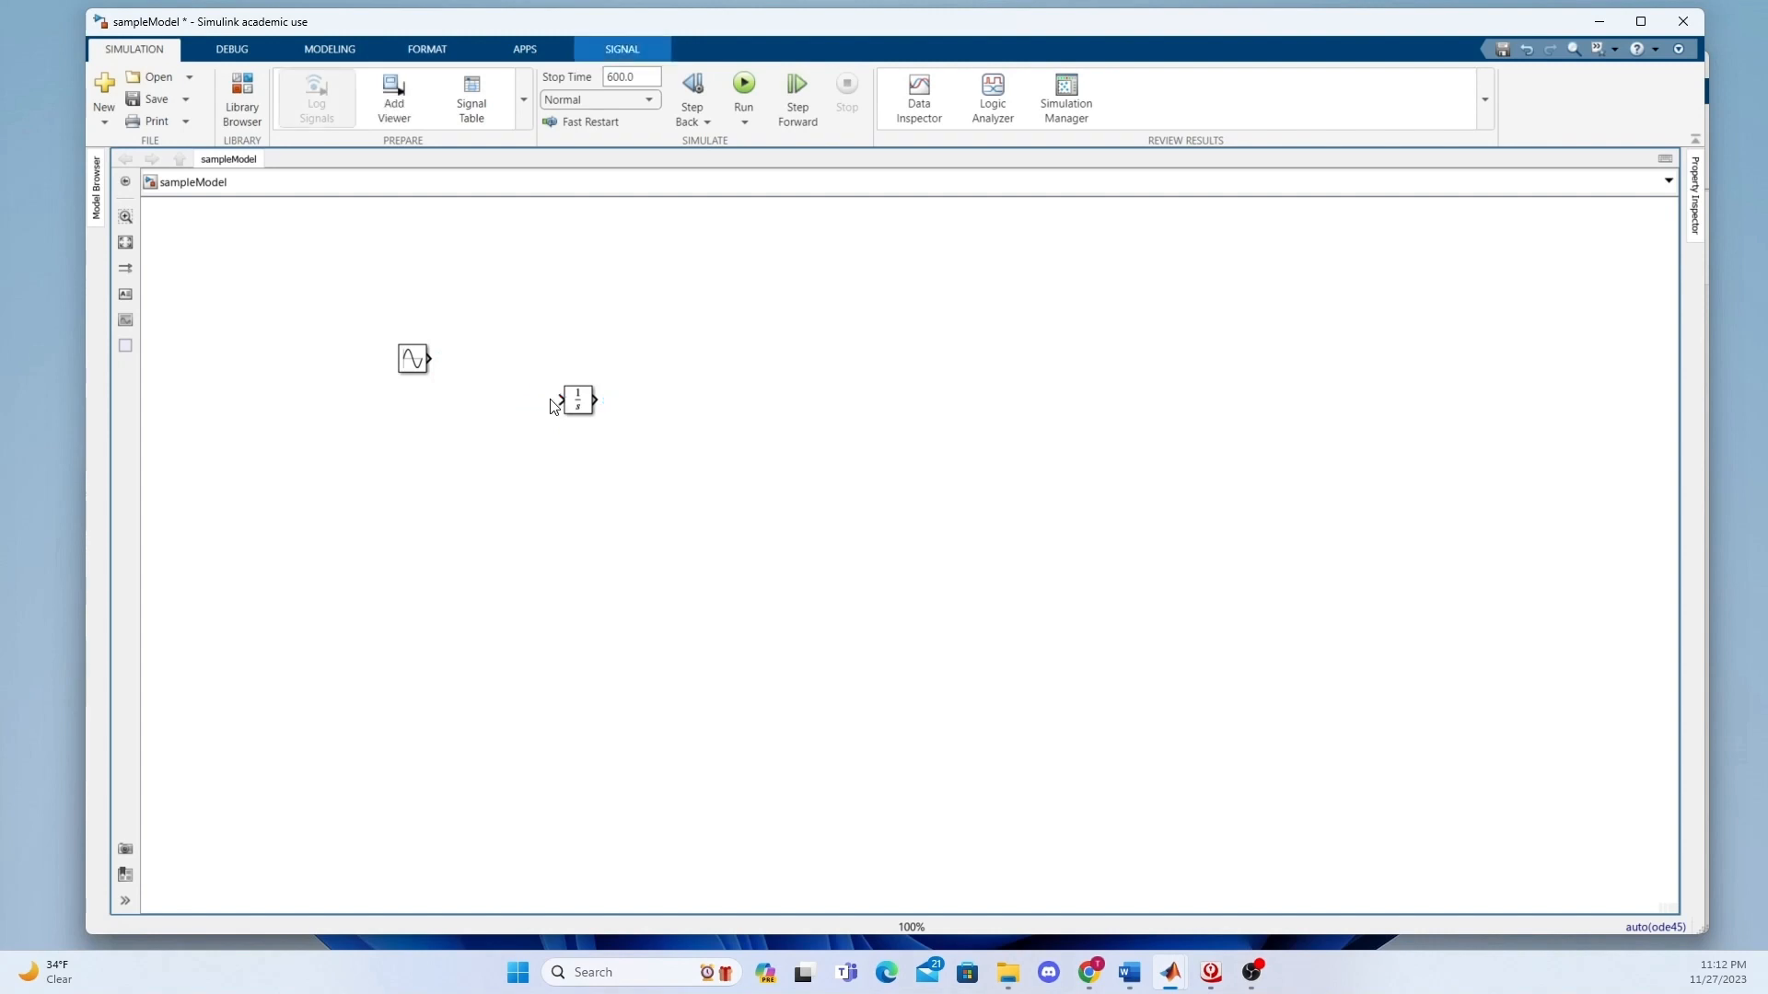
click(584, 409)
key(Delete)
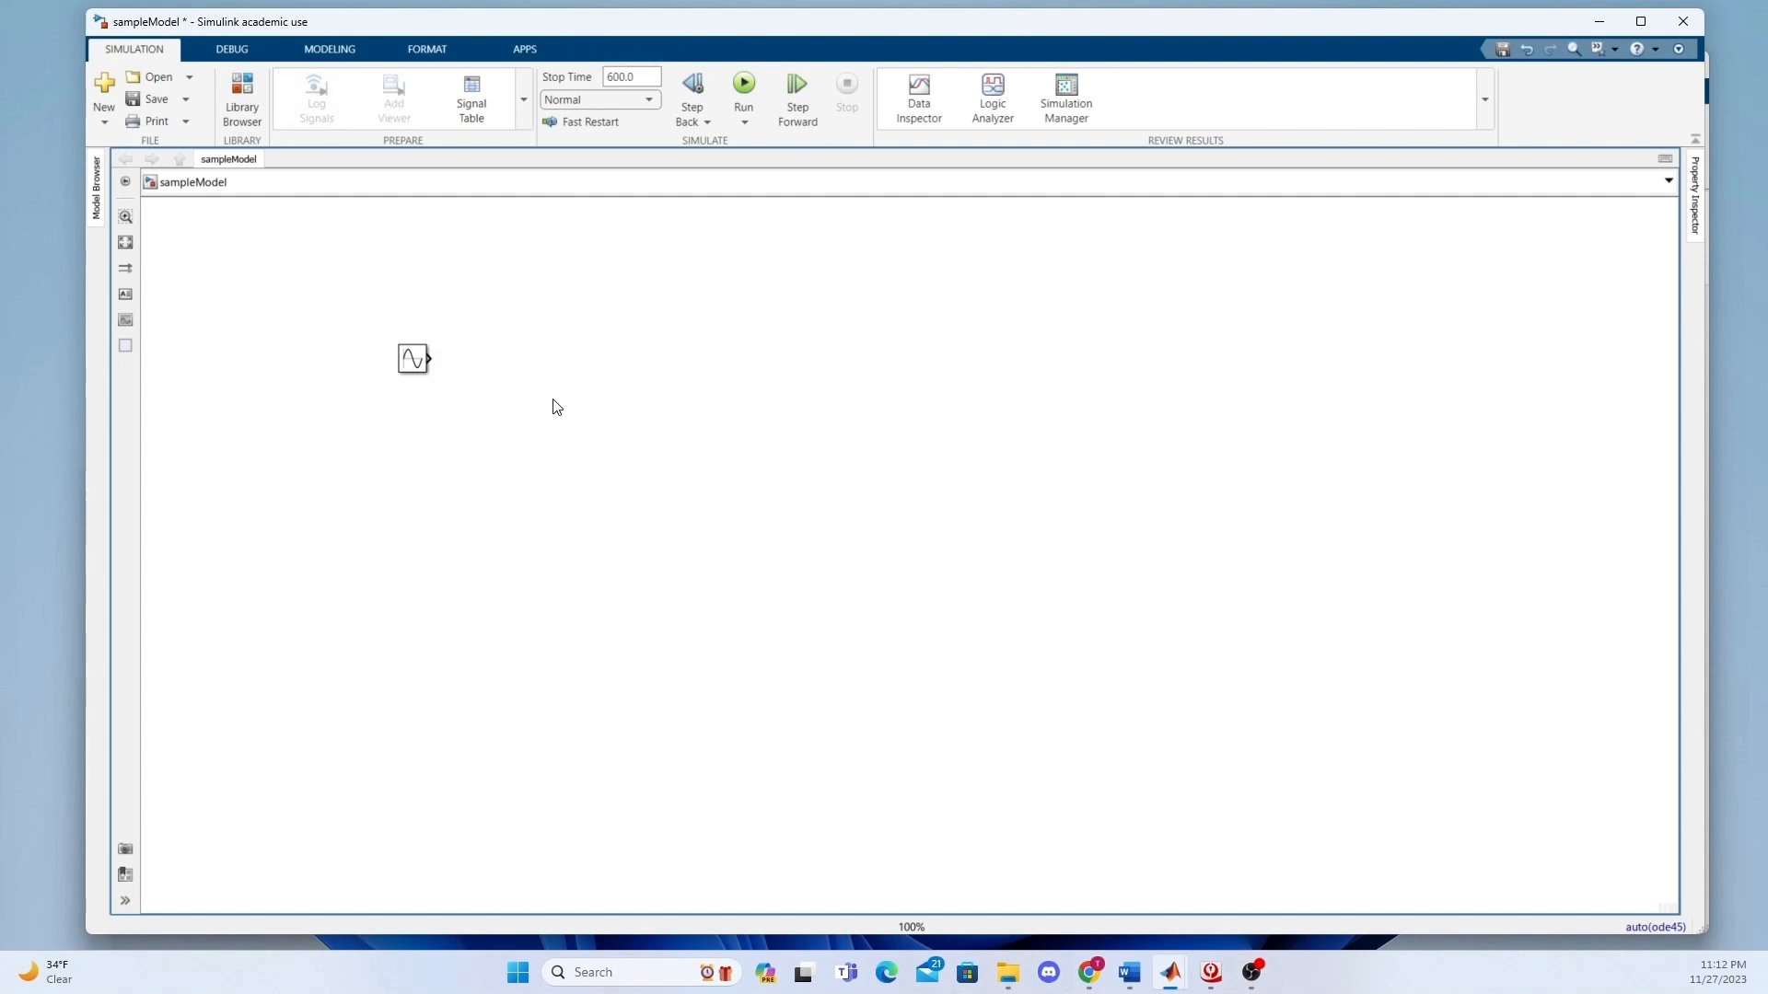
Add two Integrator blocks from Simulink/Continuous beyond the Sine Wave block, placing the second diagonally below and right of the first.
double_click(553, 403)
text(inte)
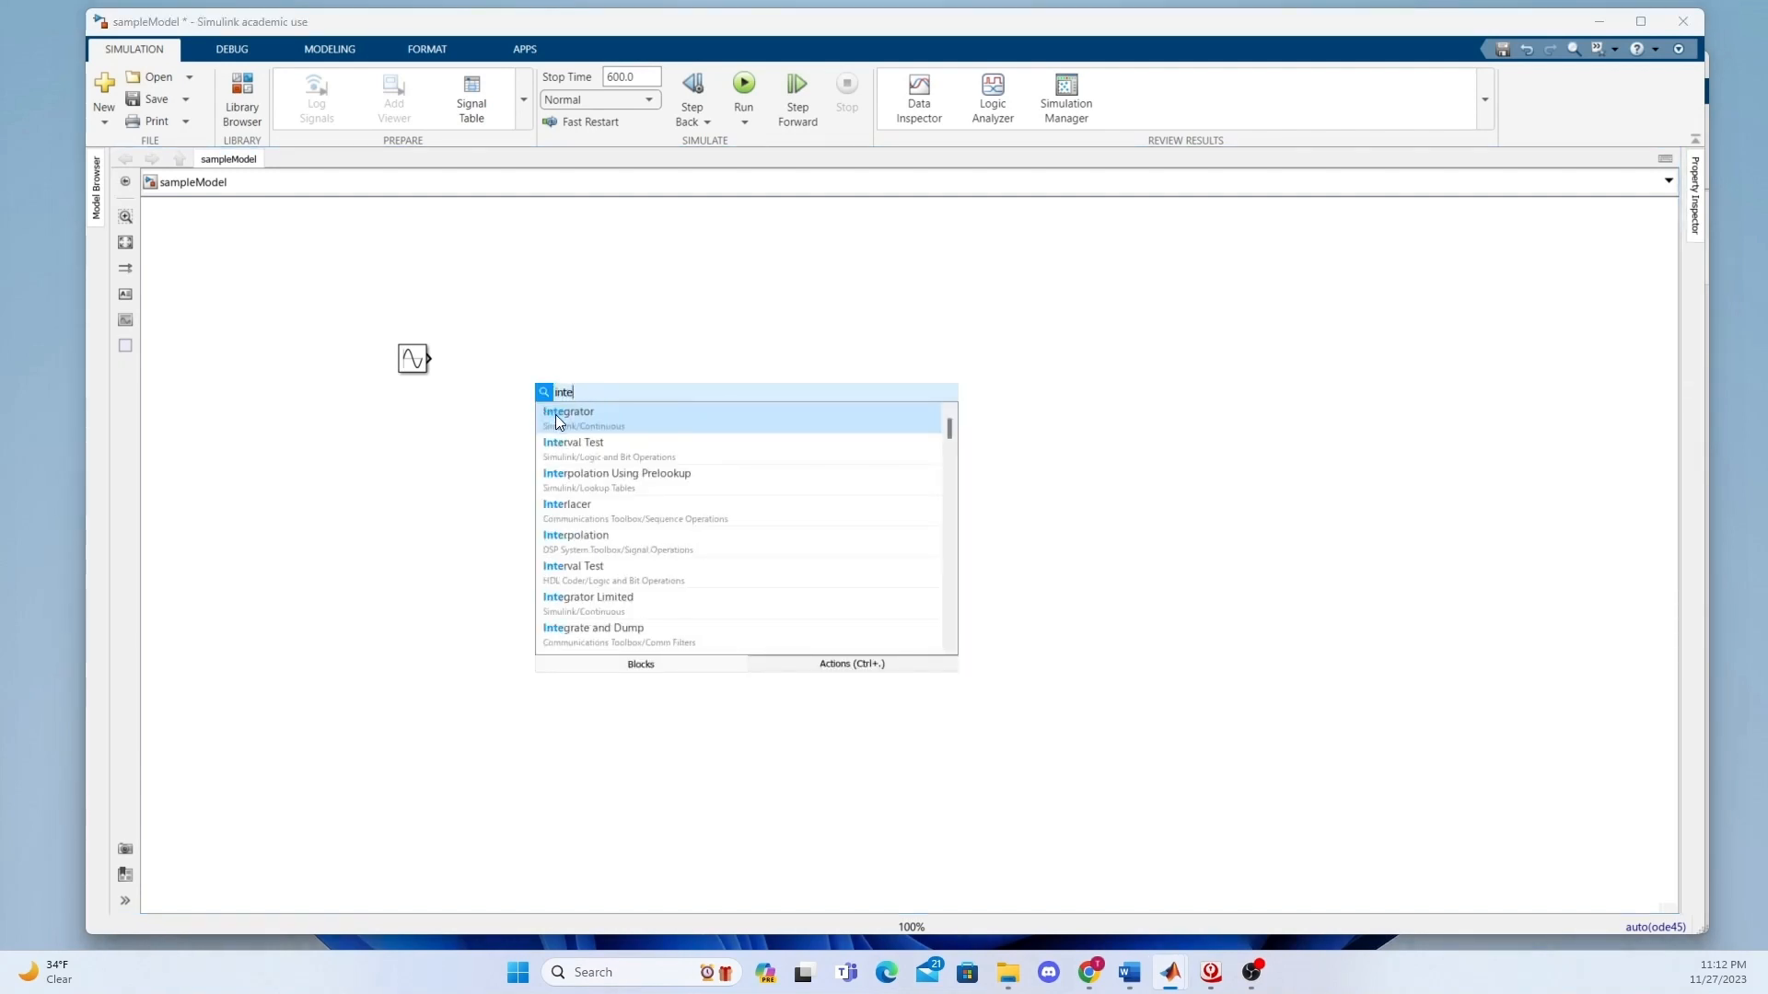
click(557, 422)
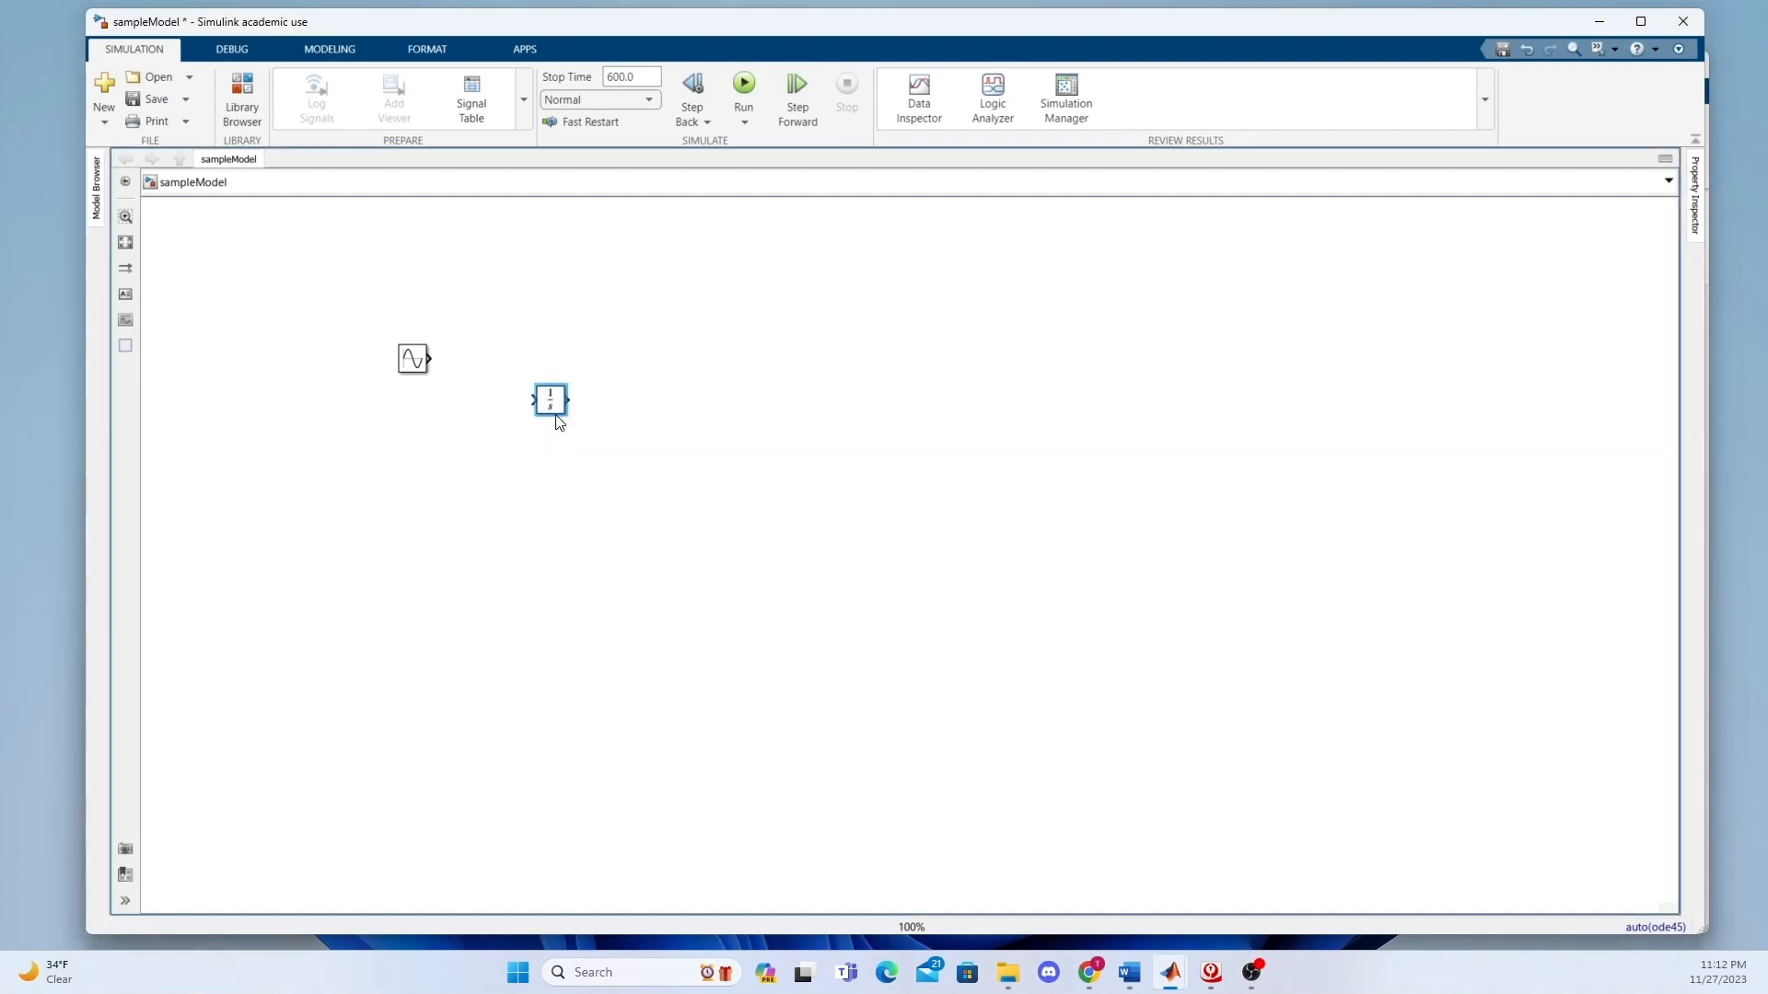
click(624, 453)
double_click(642, 473)
text(inte)
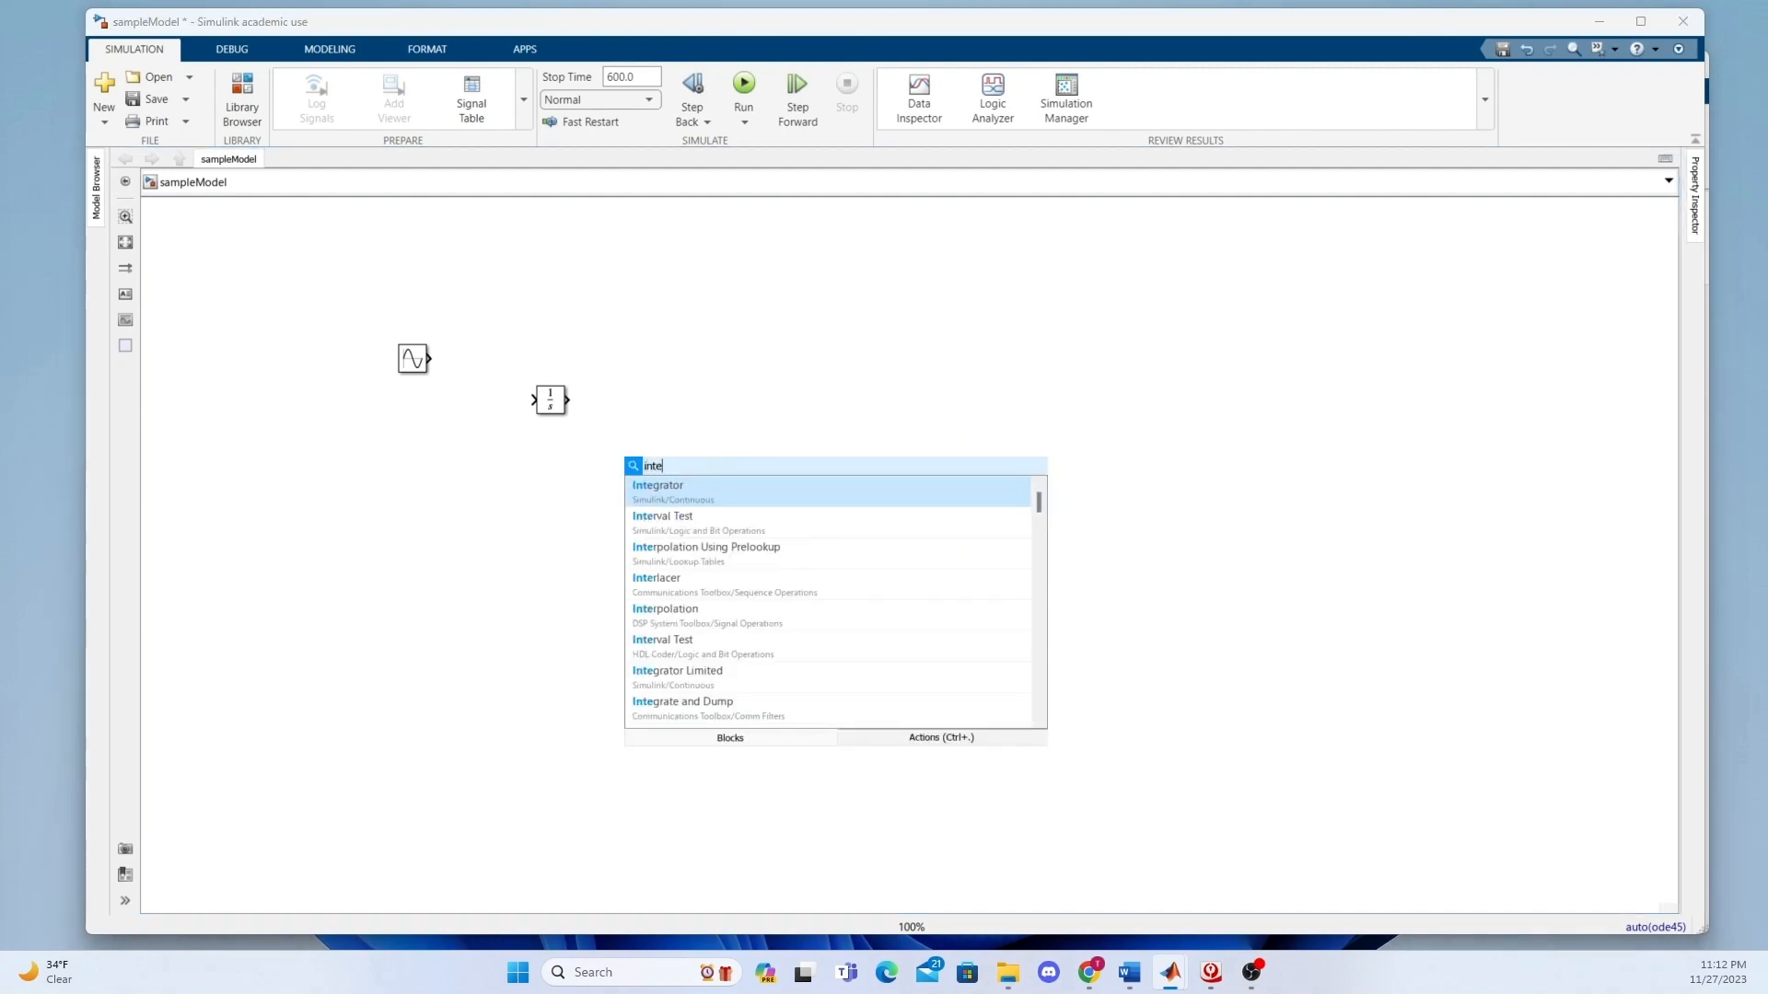
click(710, 497)
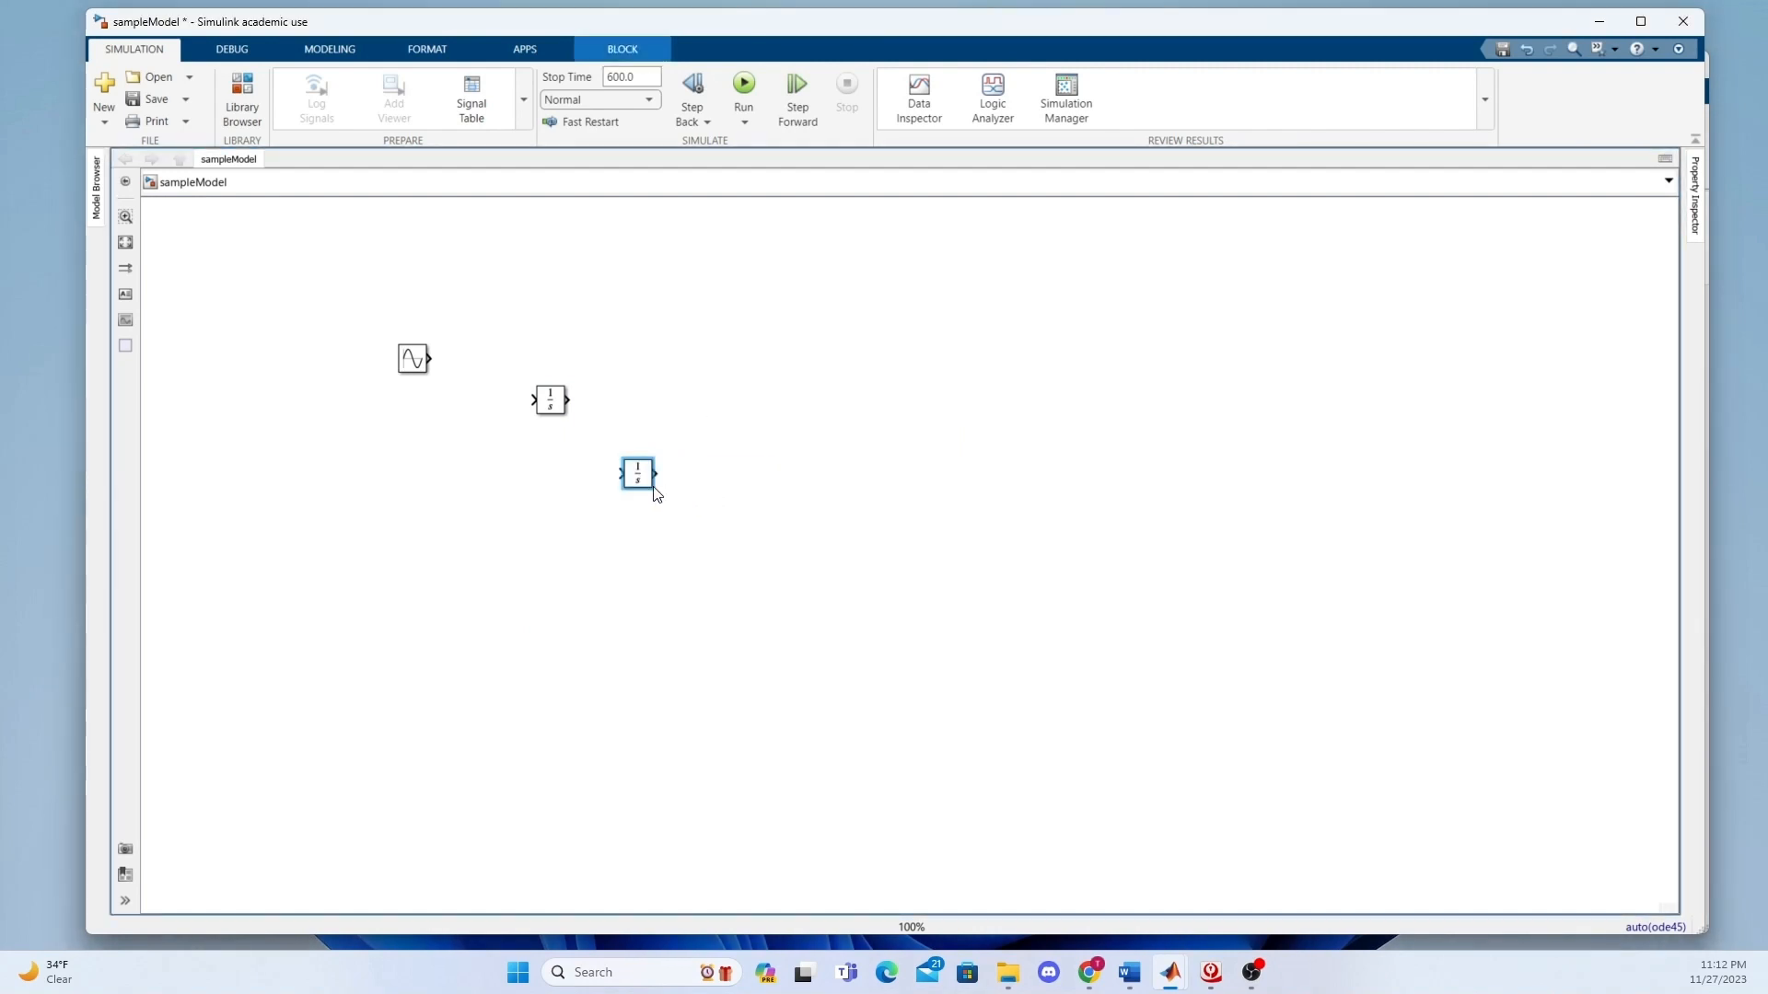
drag(651, 489, 626, 454)
click(825, 430)
Insert an Add block below the Sine Wave block and before the Integrator blocks.
double_click(485, 513)
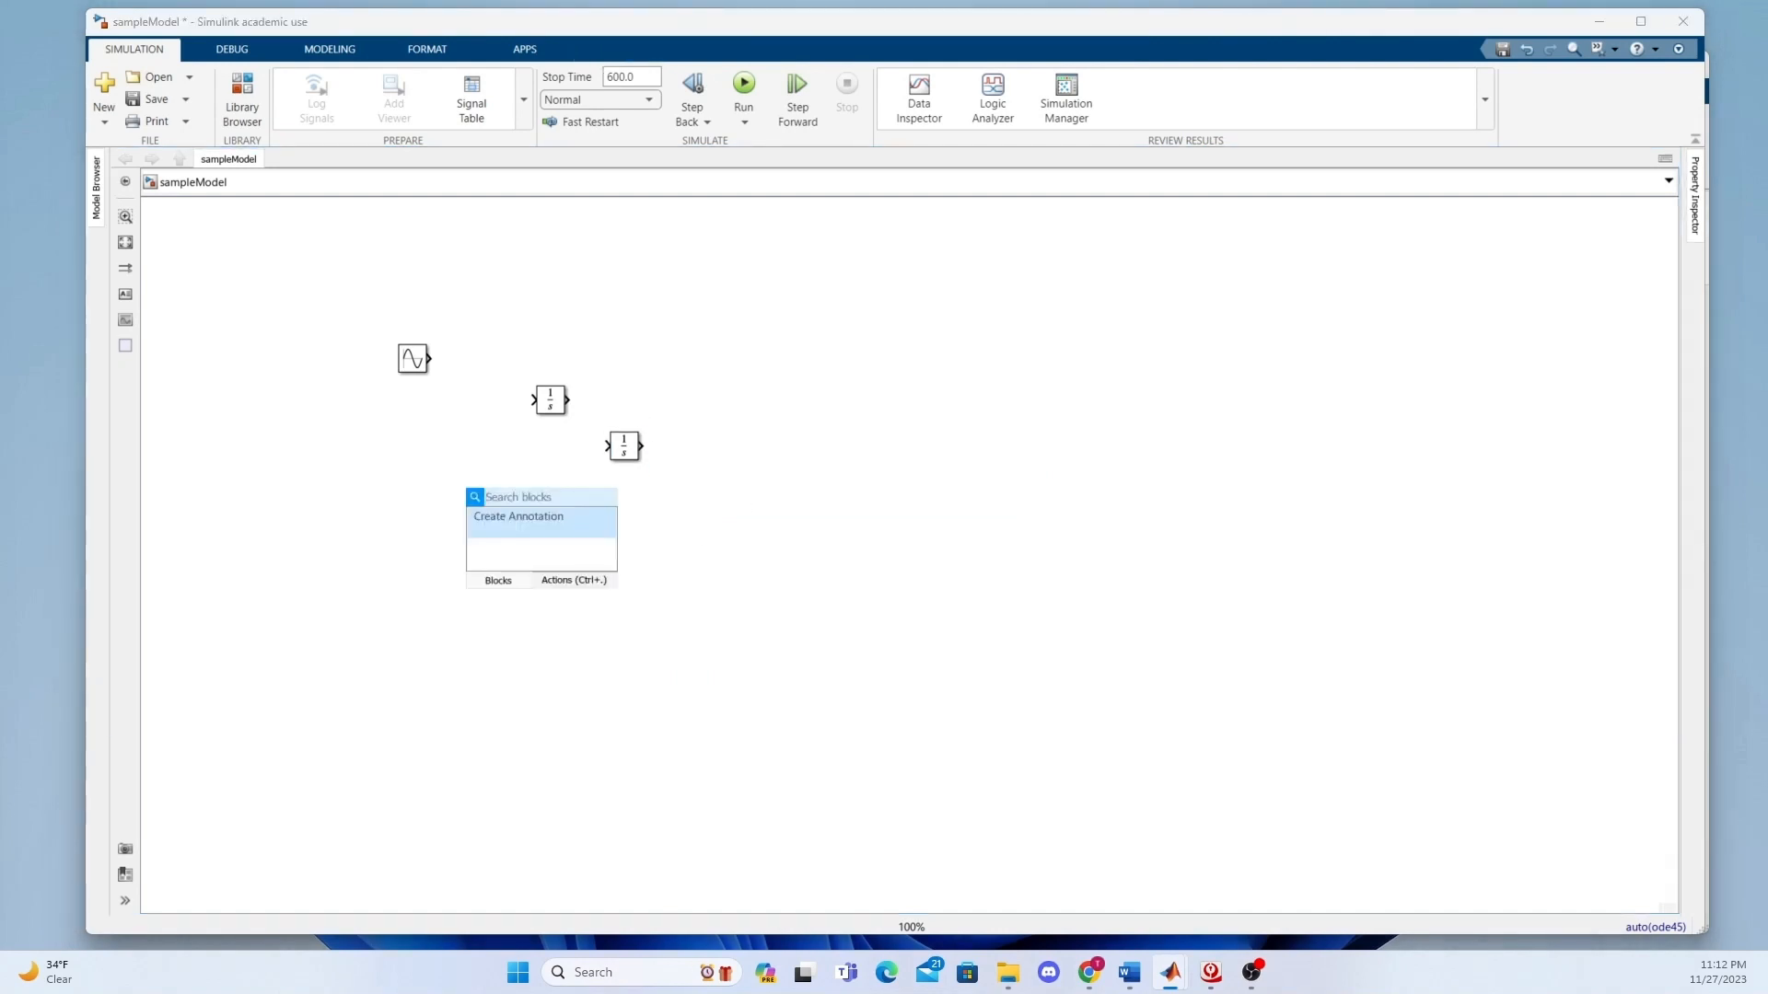
text(add)
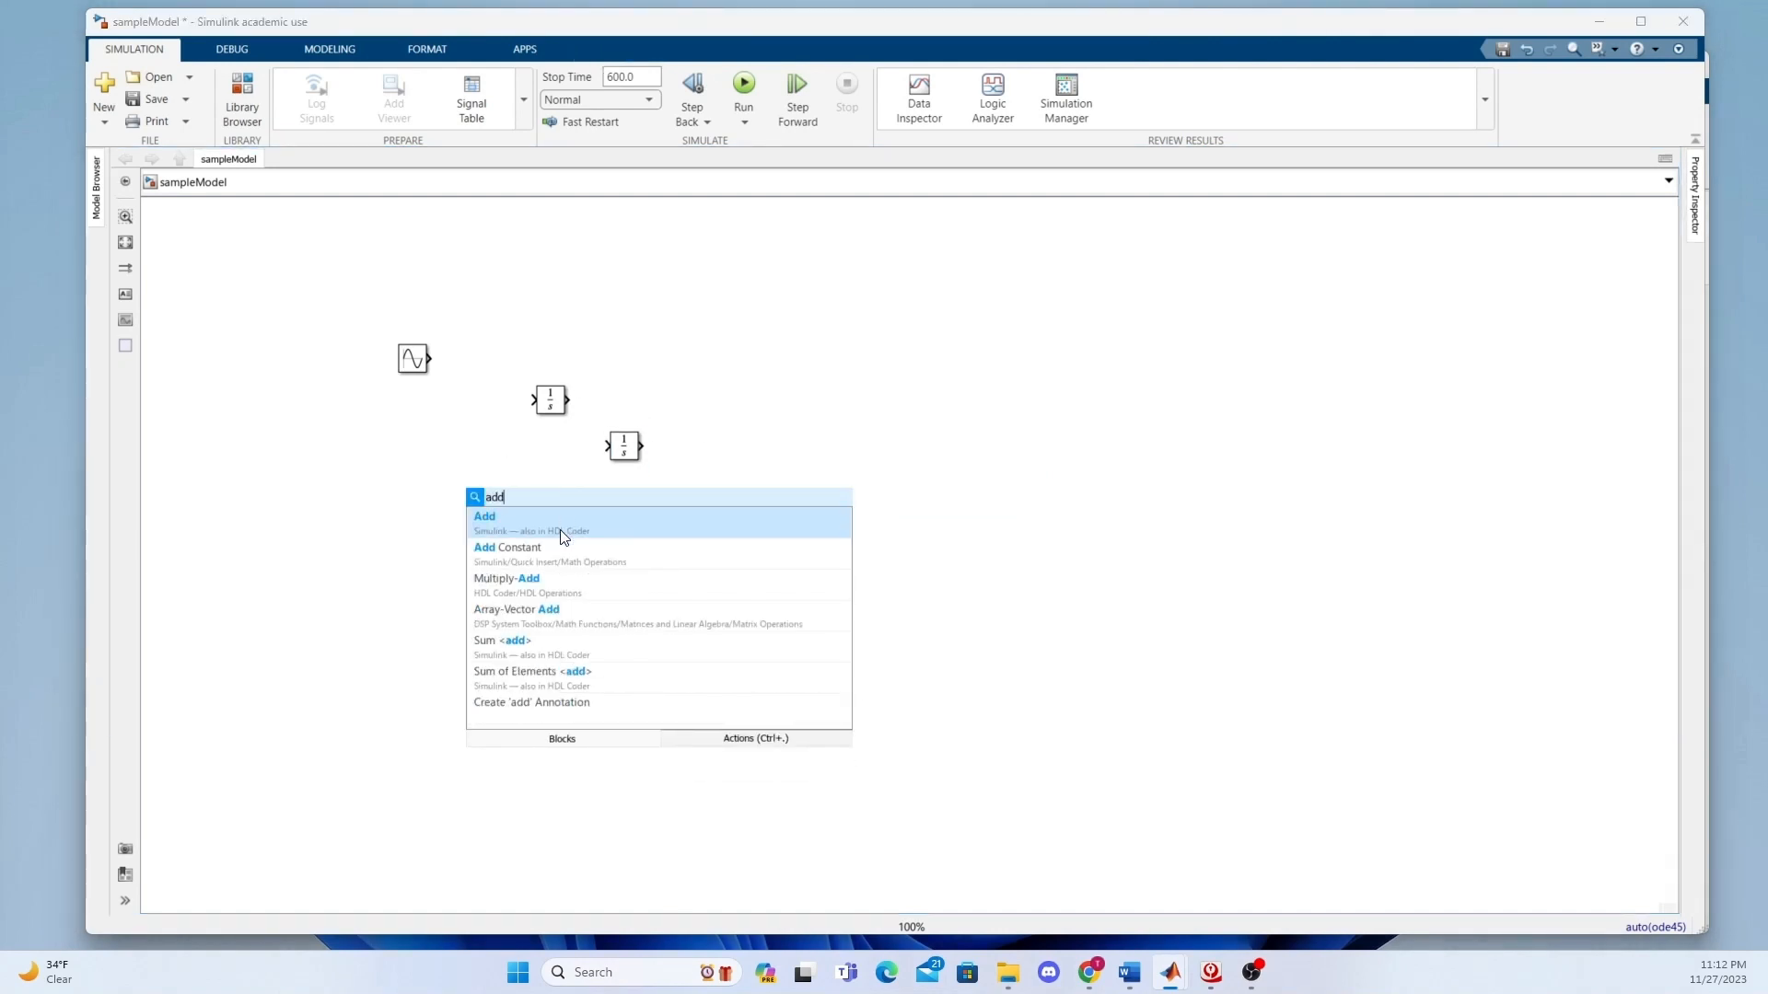
click(561, 522)
drag(492, 520, 458, 479)
Insert a second Add block, move the Sine Wave block further left, and place the new Add block just after it.
double_click(344, 446)
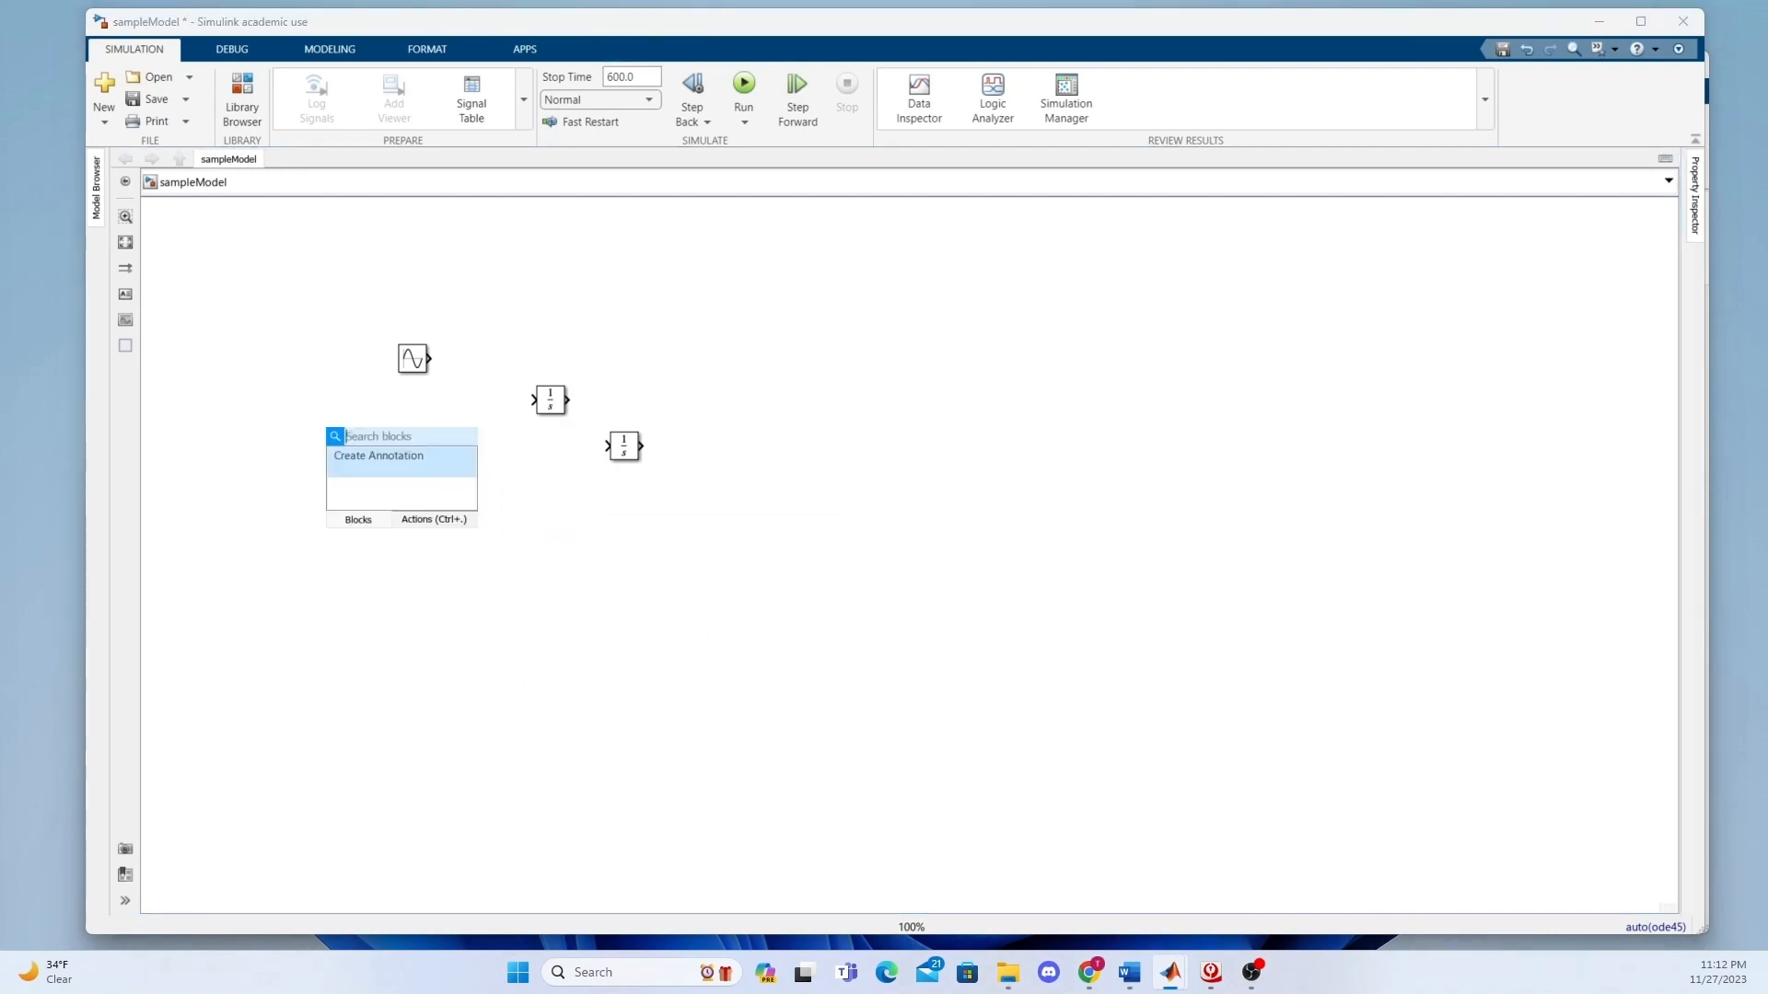
text(add)
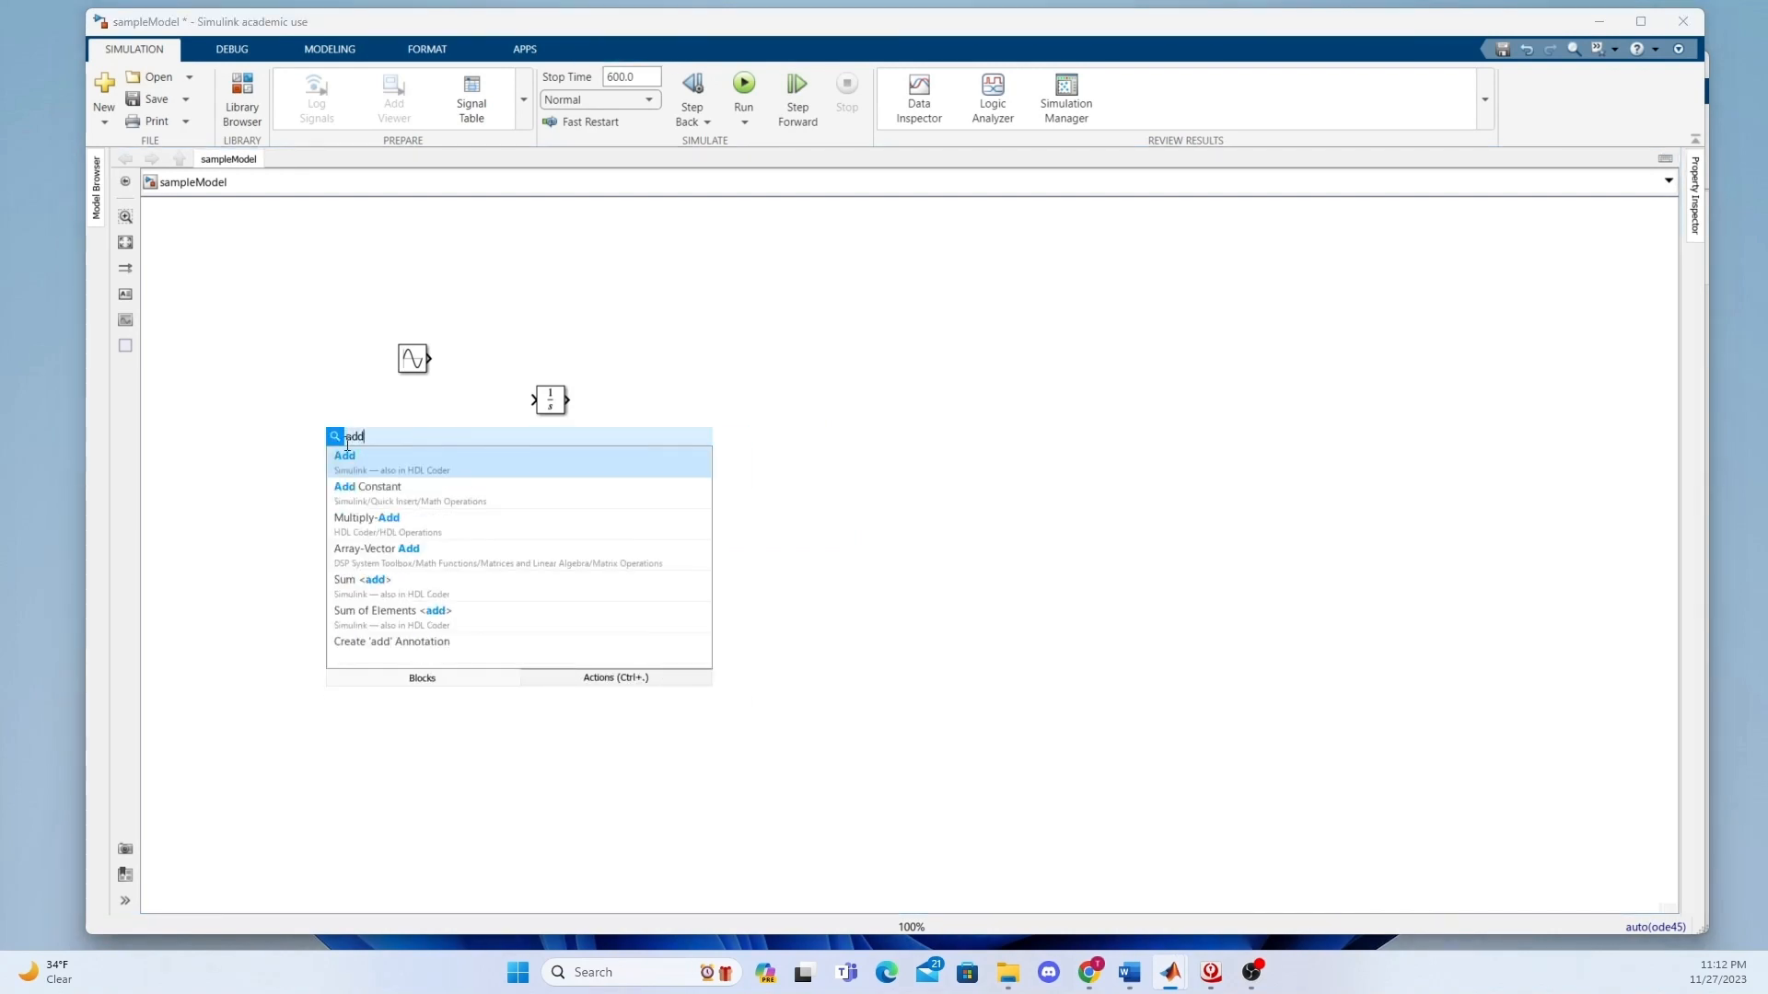
click(410, 466)
click(411, 359)
drag(412, 359, 320, 349)
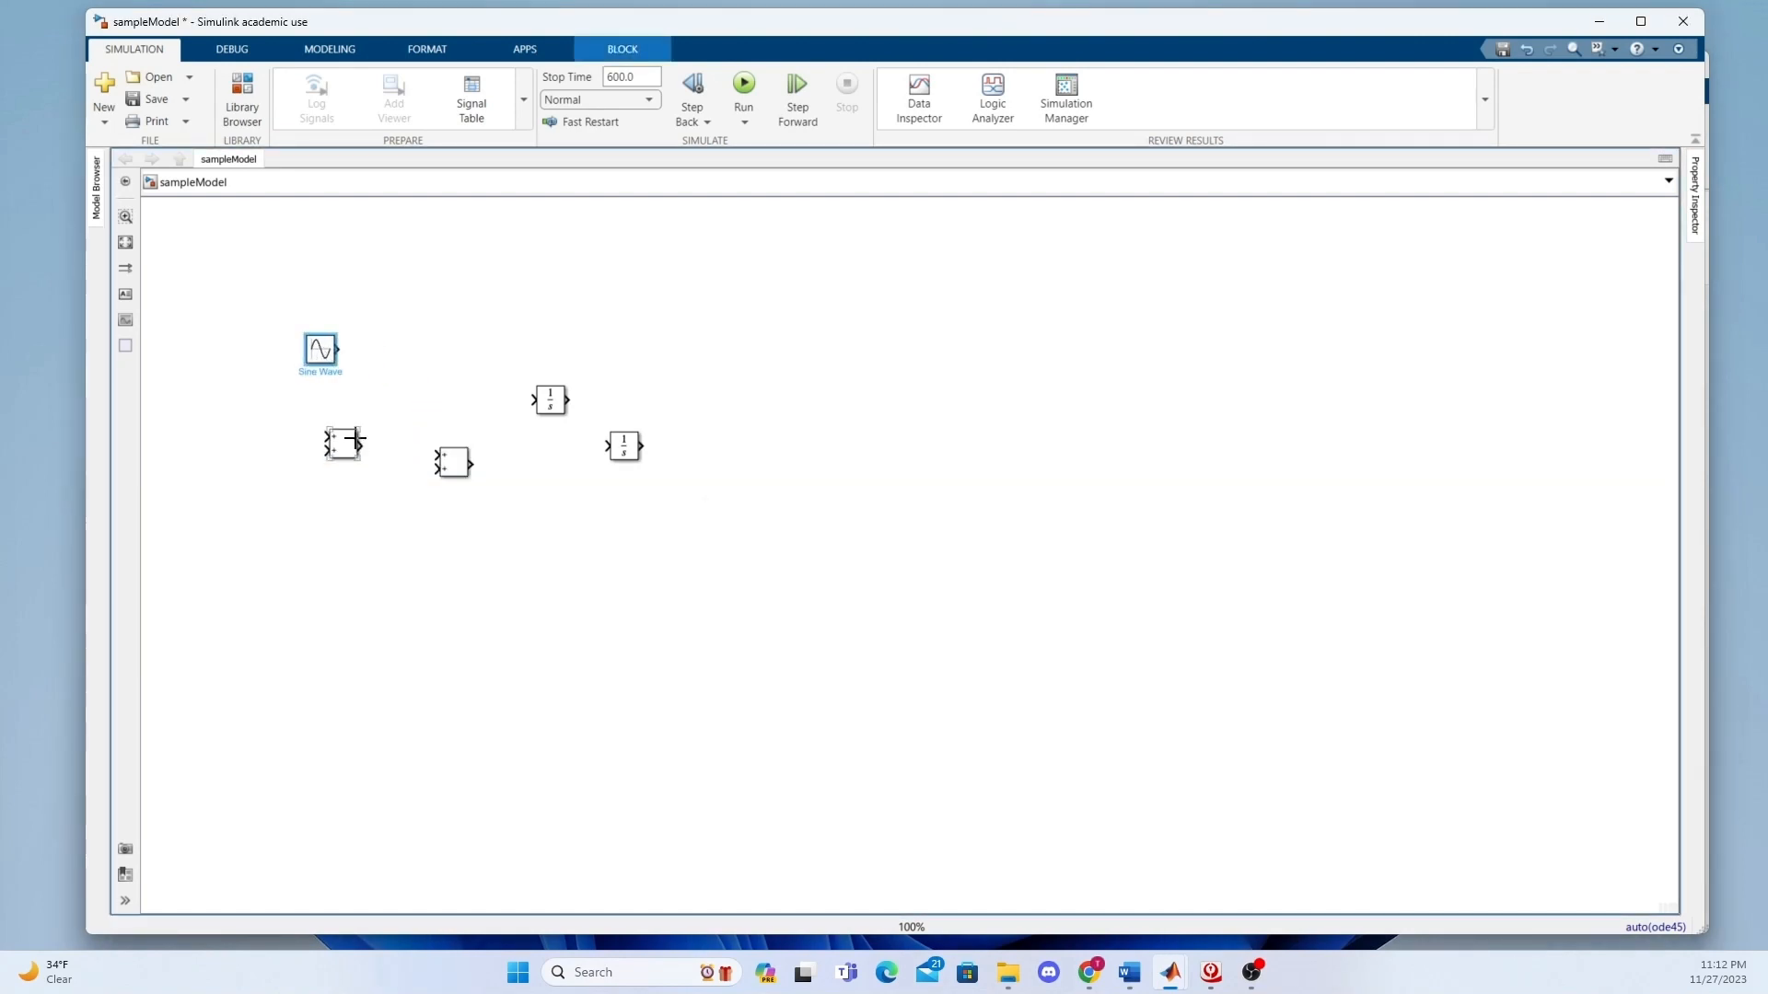
drag(356, 455, 403, 390)
Set the list of signs of the Add block beside the Sine Wave to +- and accept the parameters.
double_click(391, 385)
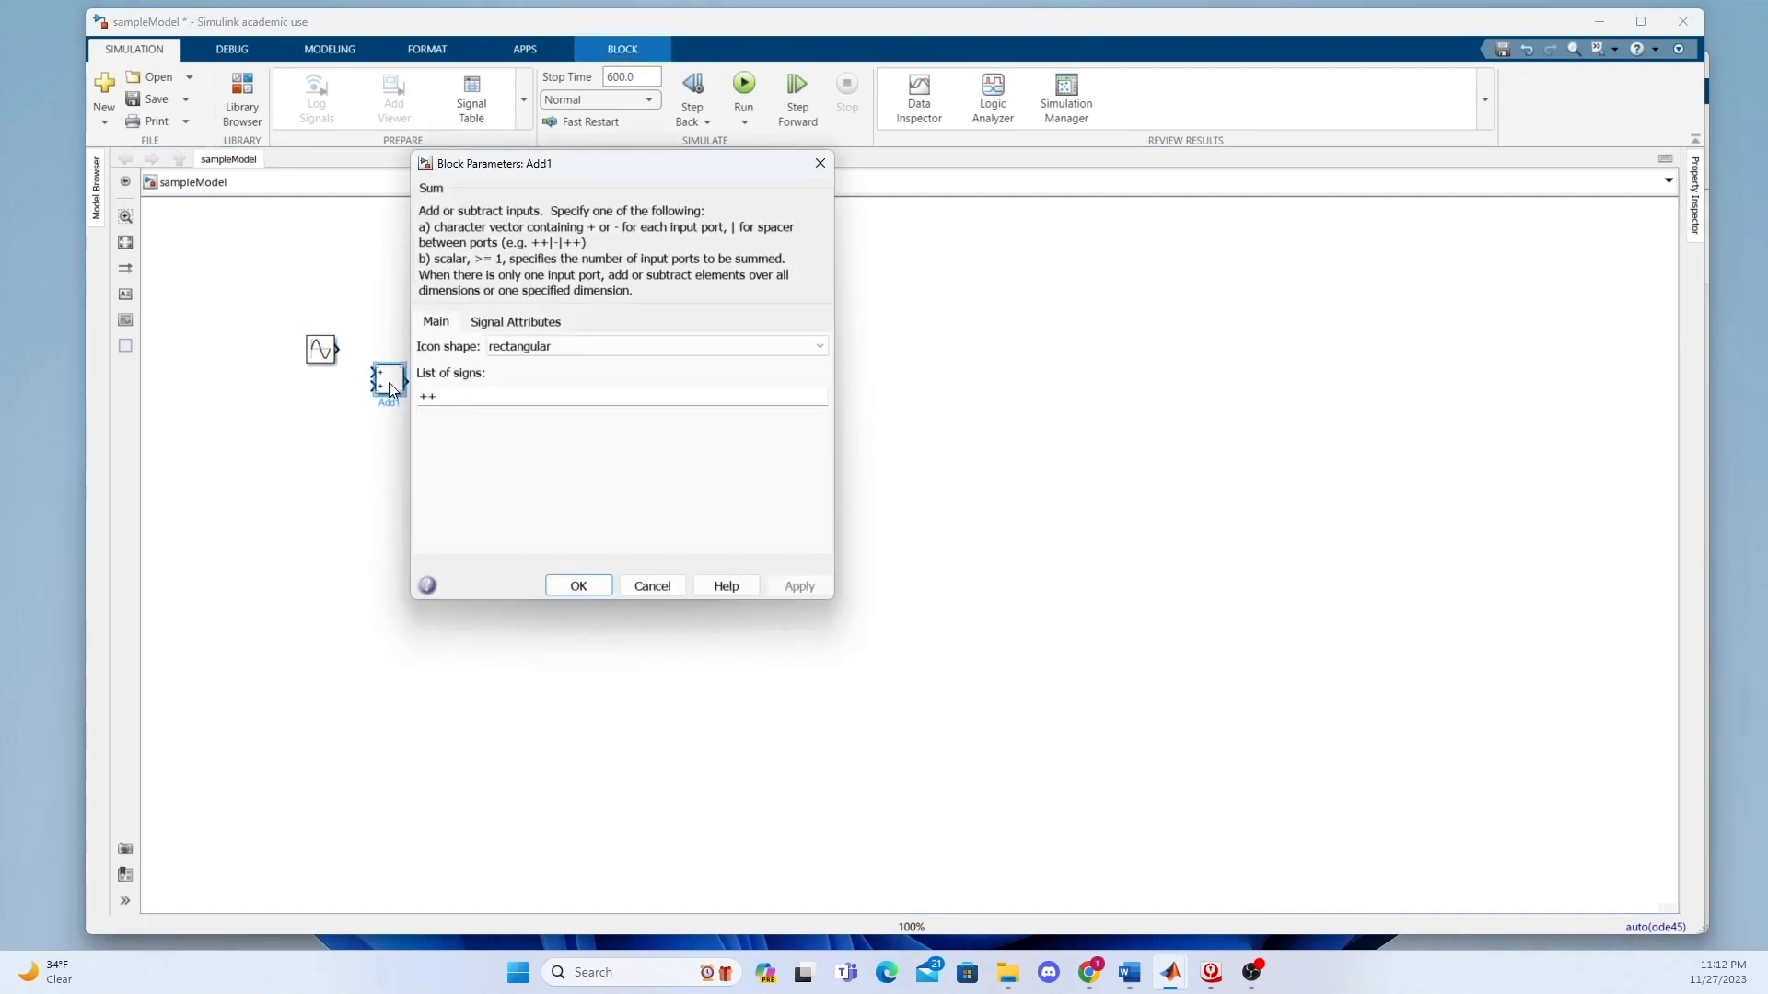
double_click(445, 394)
text(+|)
text(-)
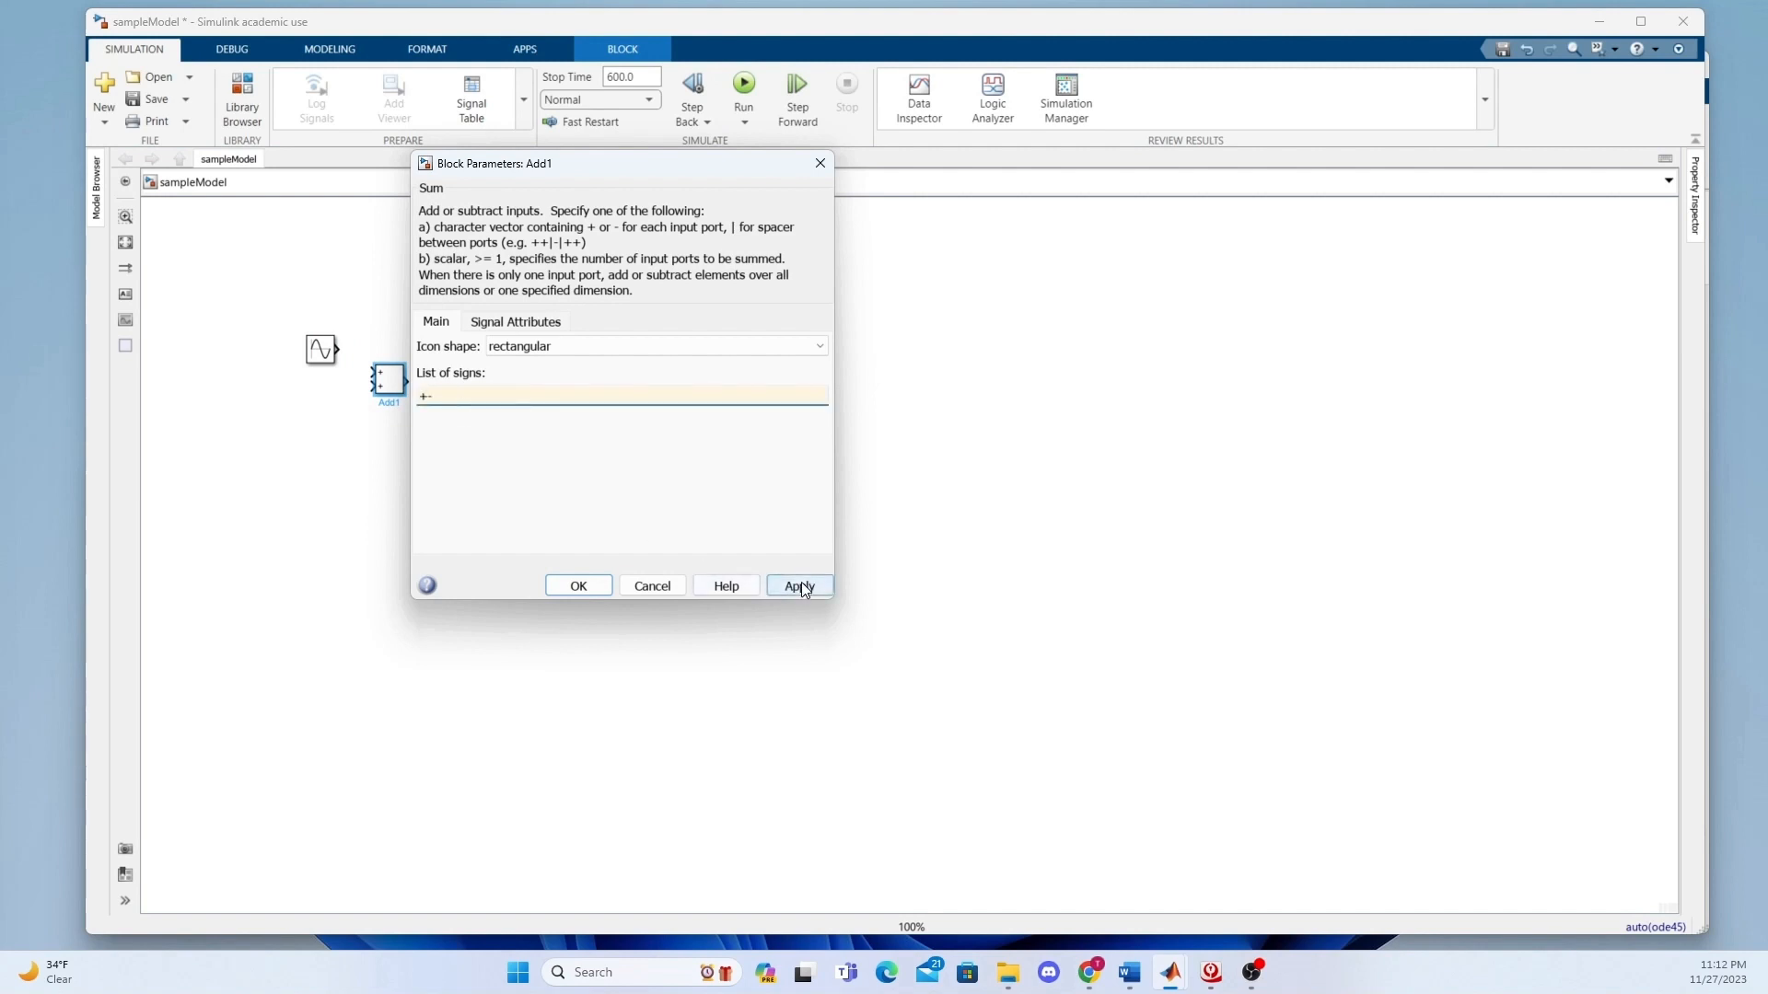
click(799, 586)
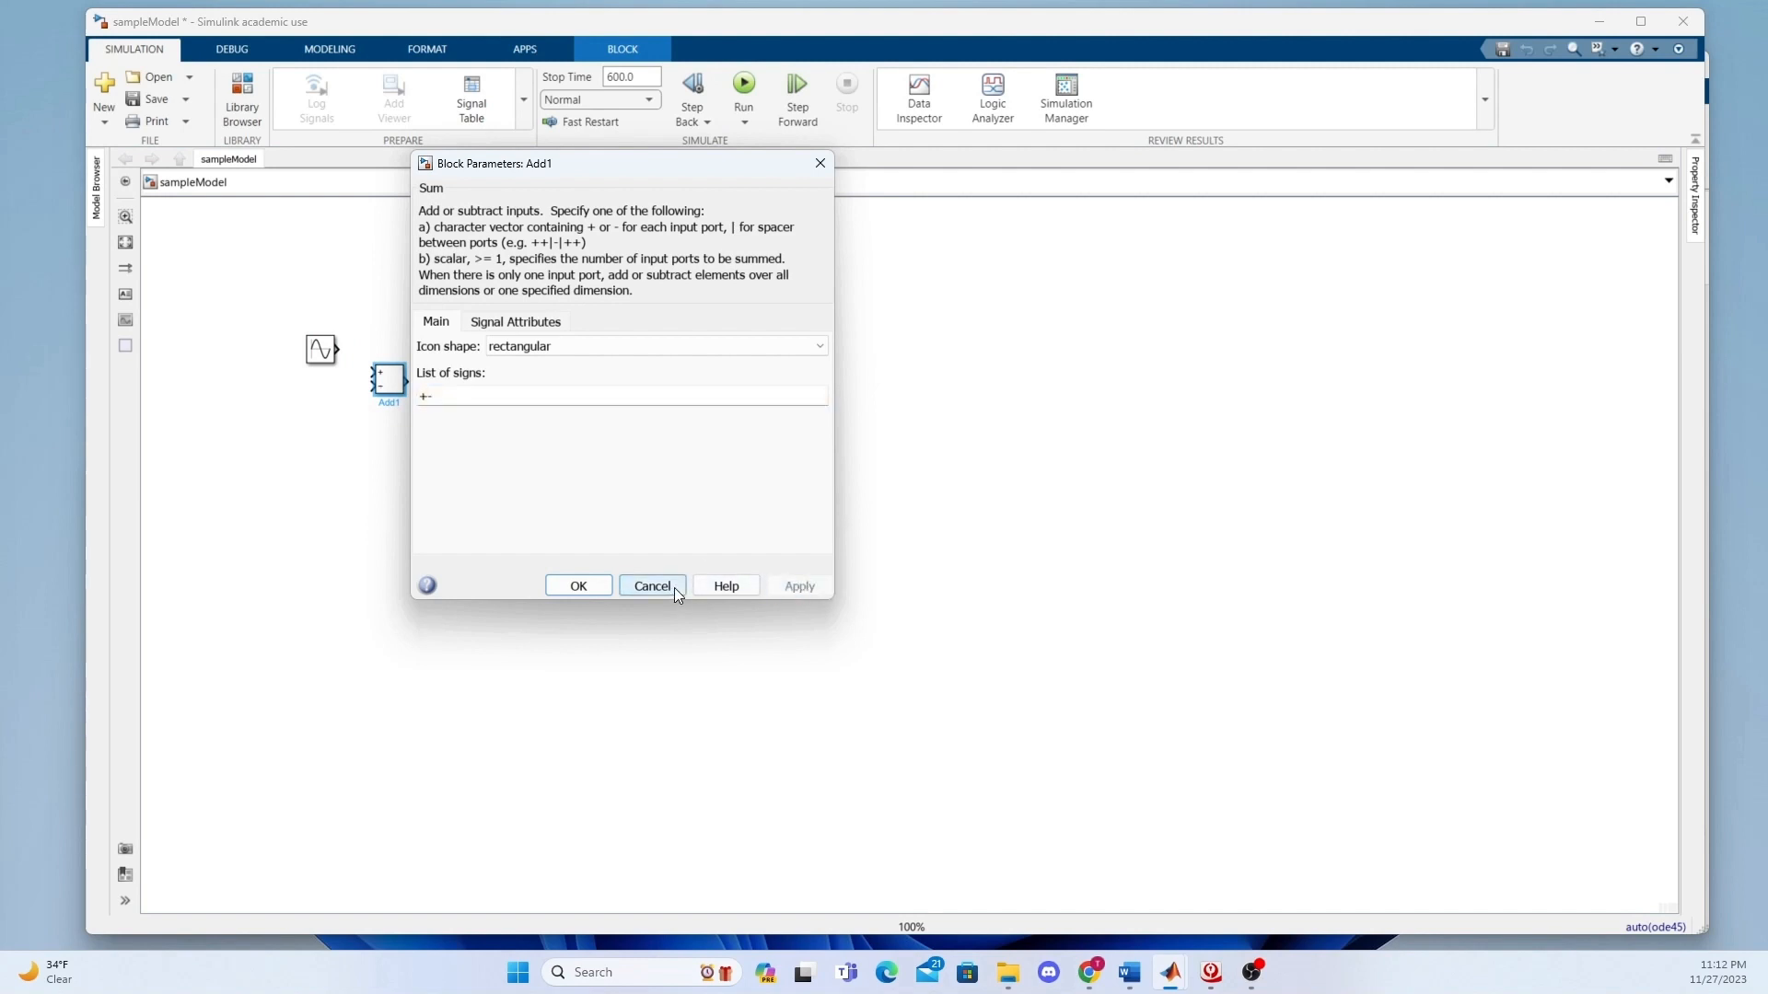
click(580, 586)
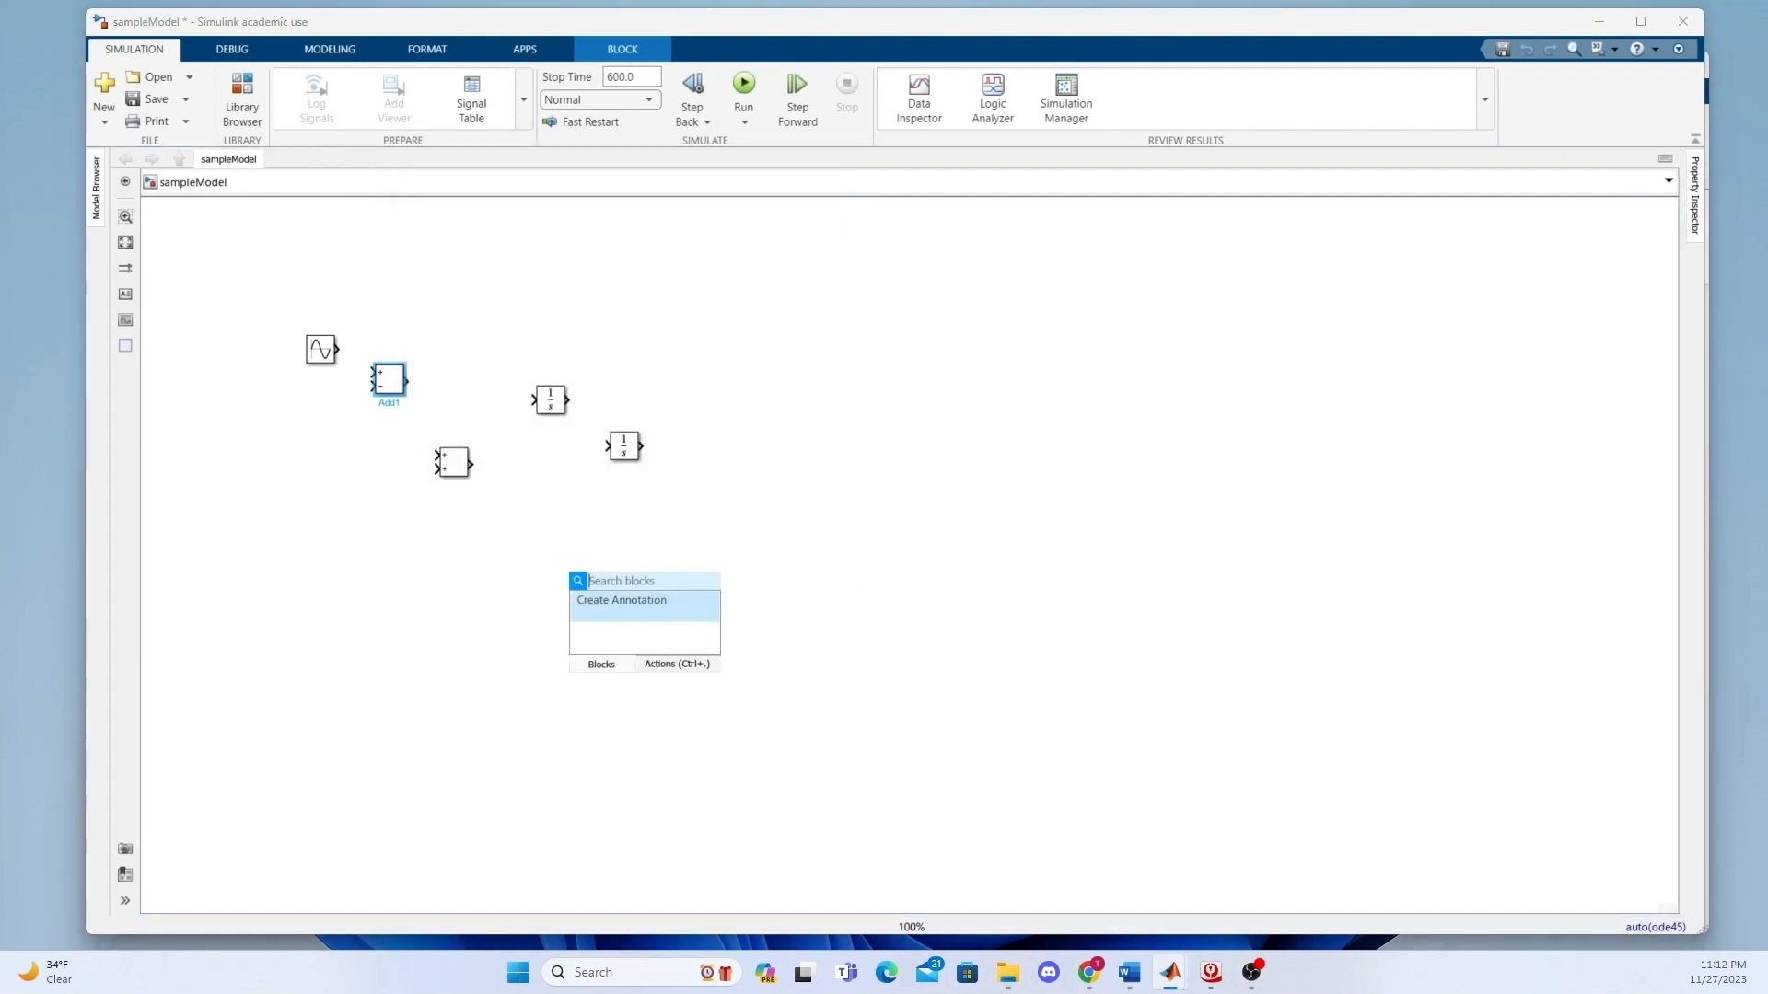
Rename the Add block beside the Sine Wave to "loop".
click(385, 403)
drag(384, 404, 406, 403)
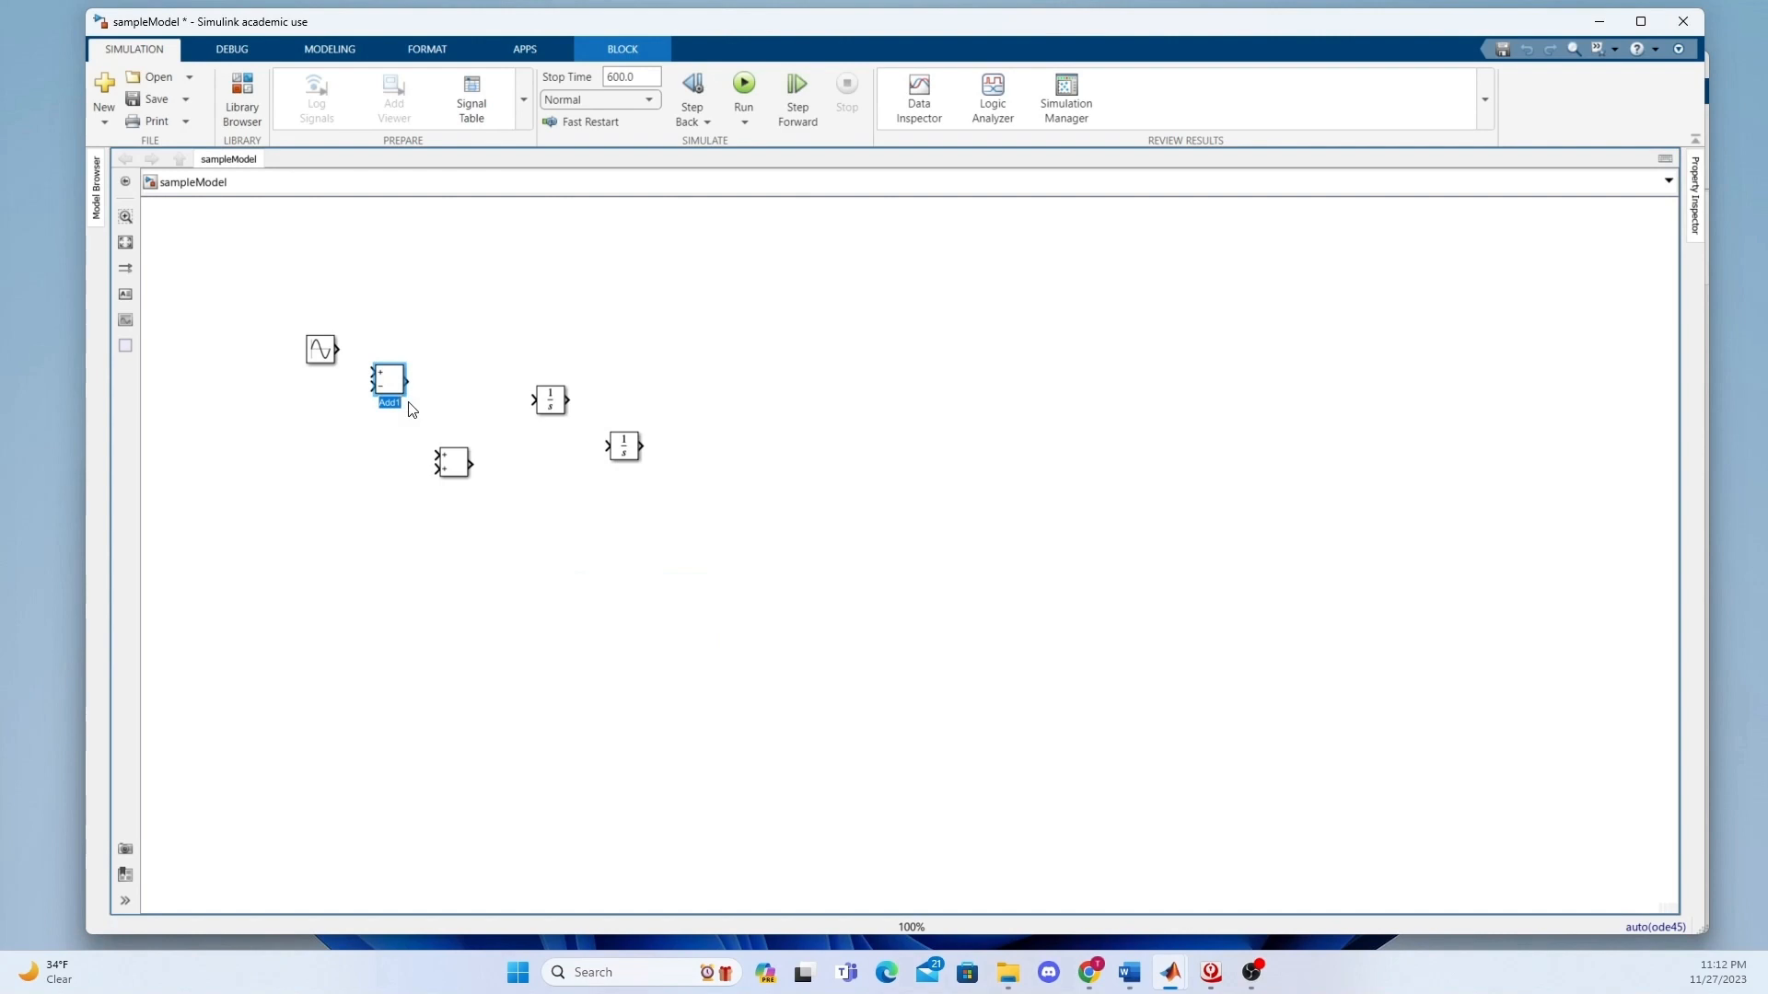
text(loa)
text(p)
click(411, 426)
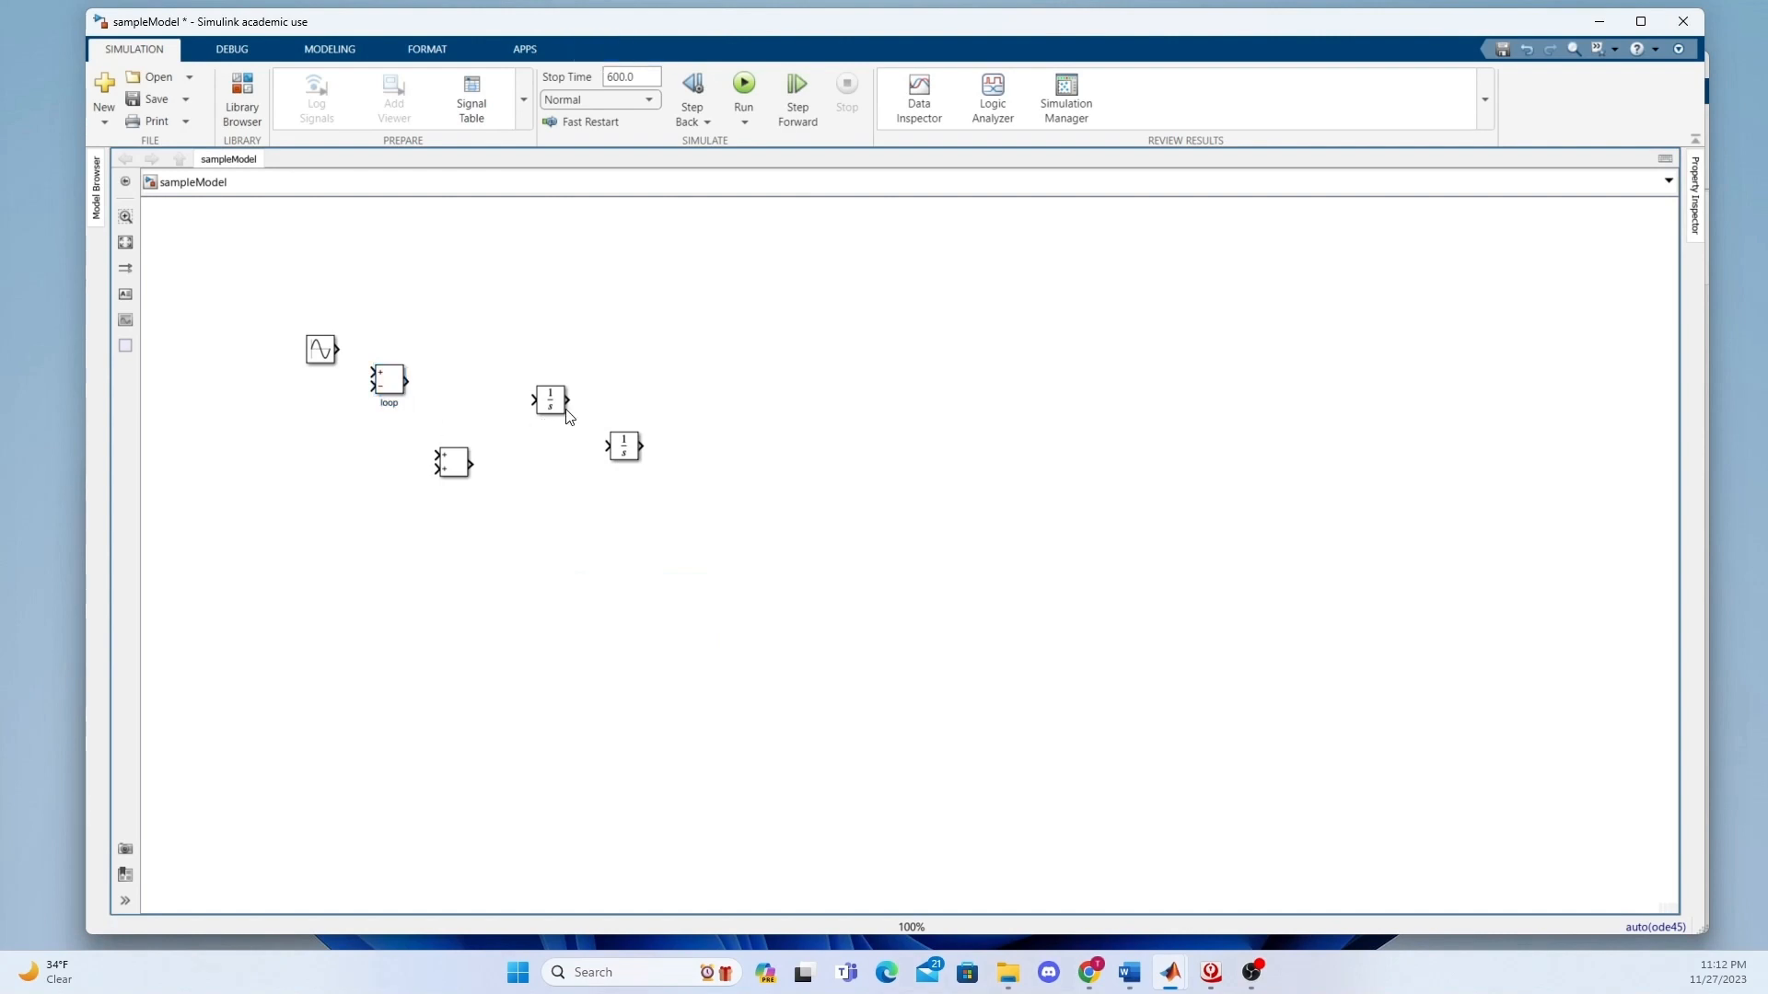
Shift the first Integrator block slightly left and delete the stray signal line drawn from the second Integrator's output.
drag(561, 406, 543, 406)
drag(642, 442, 759, 454)
click(744, 446)
key(Delete)
Insert three Scope blocks in the area to the right of the Integrator blocks.
double_click(673, 422)
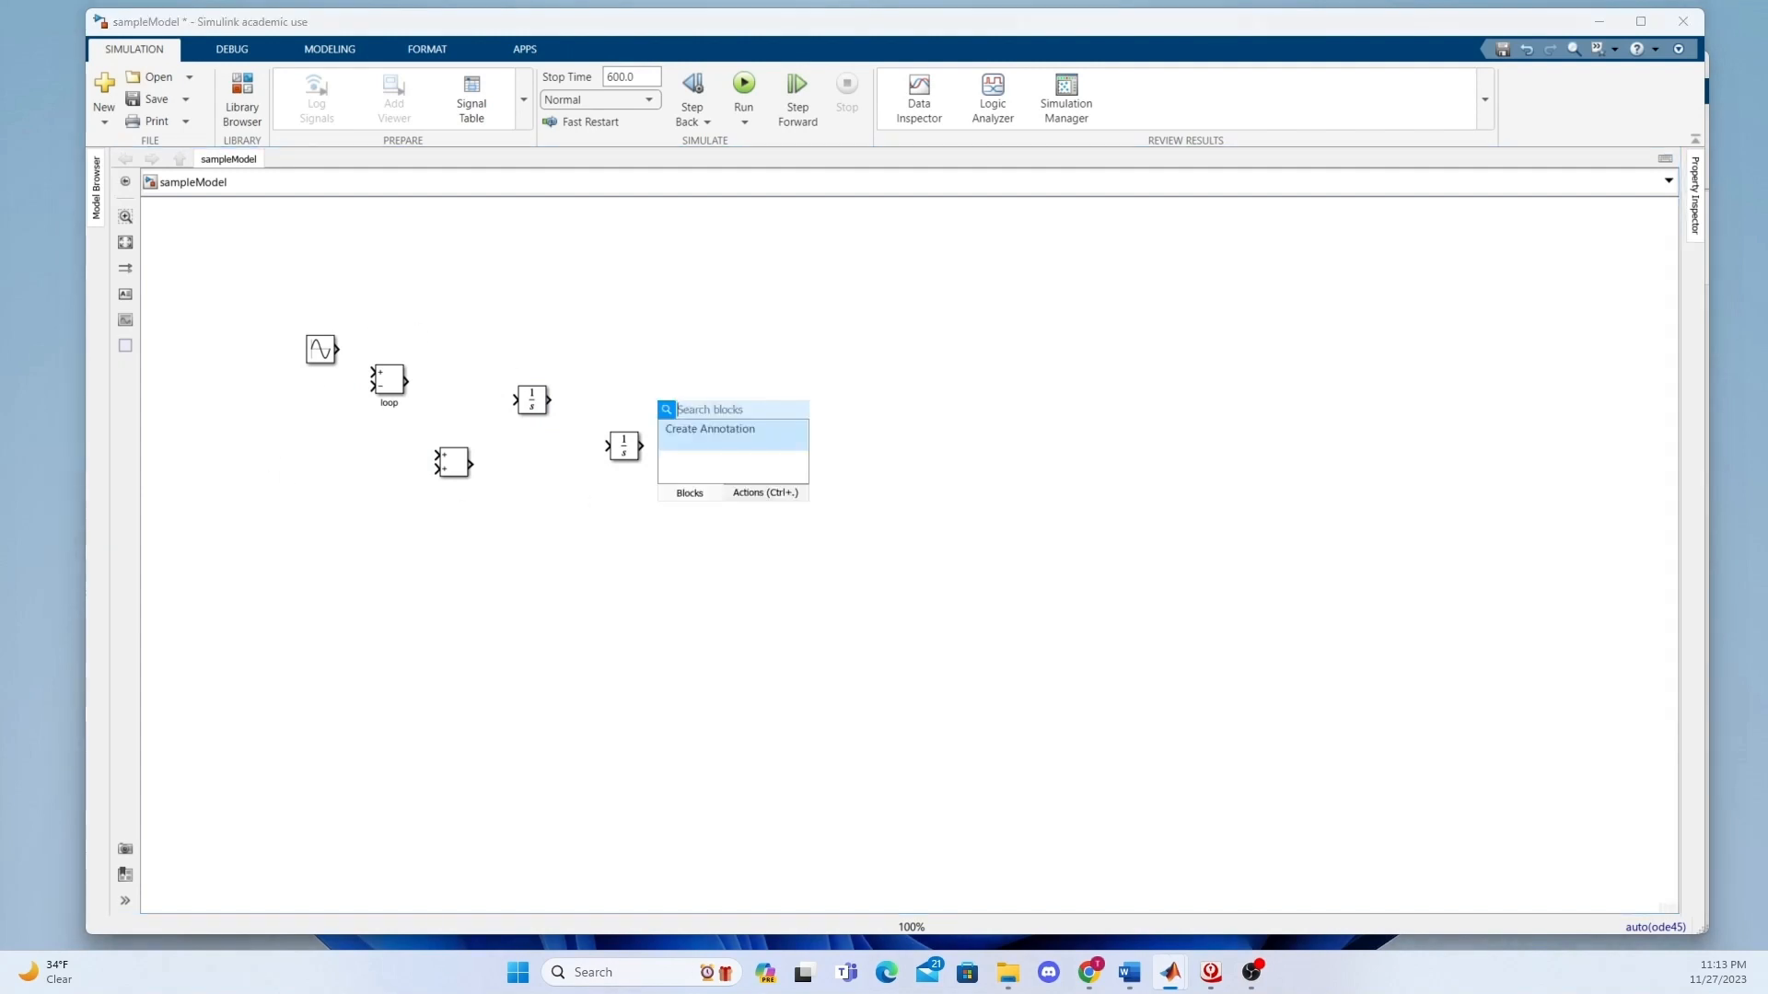
text(scope)
key(Return)
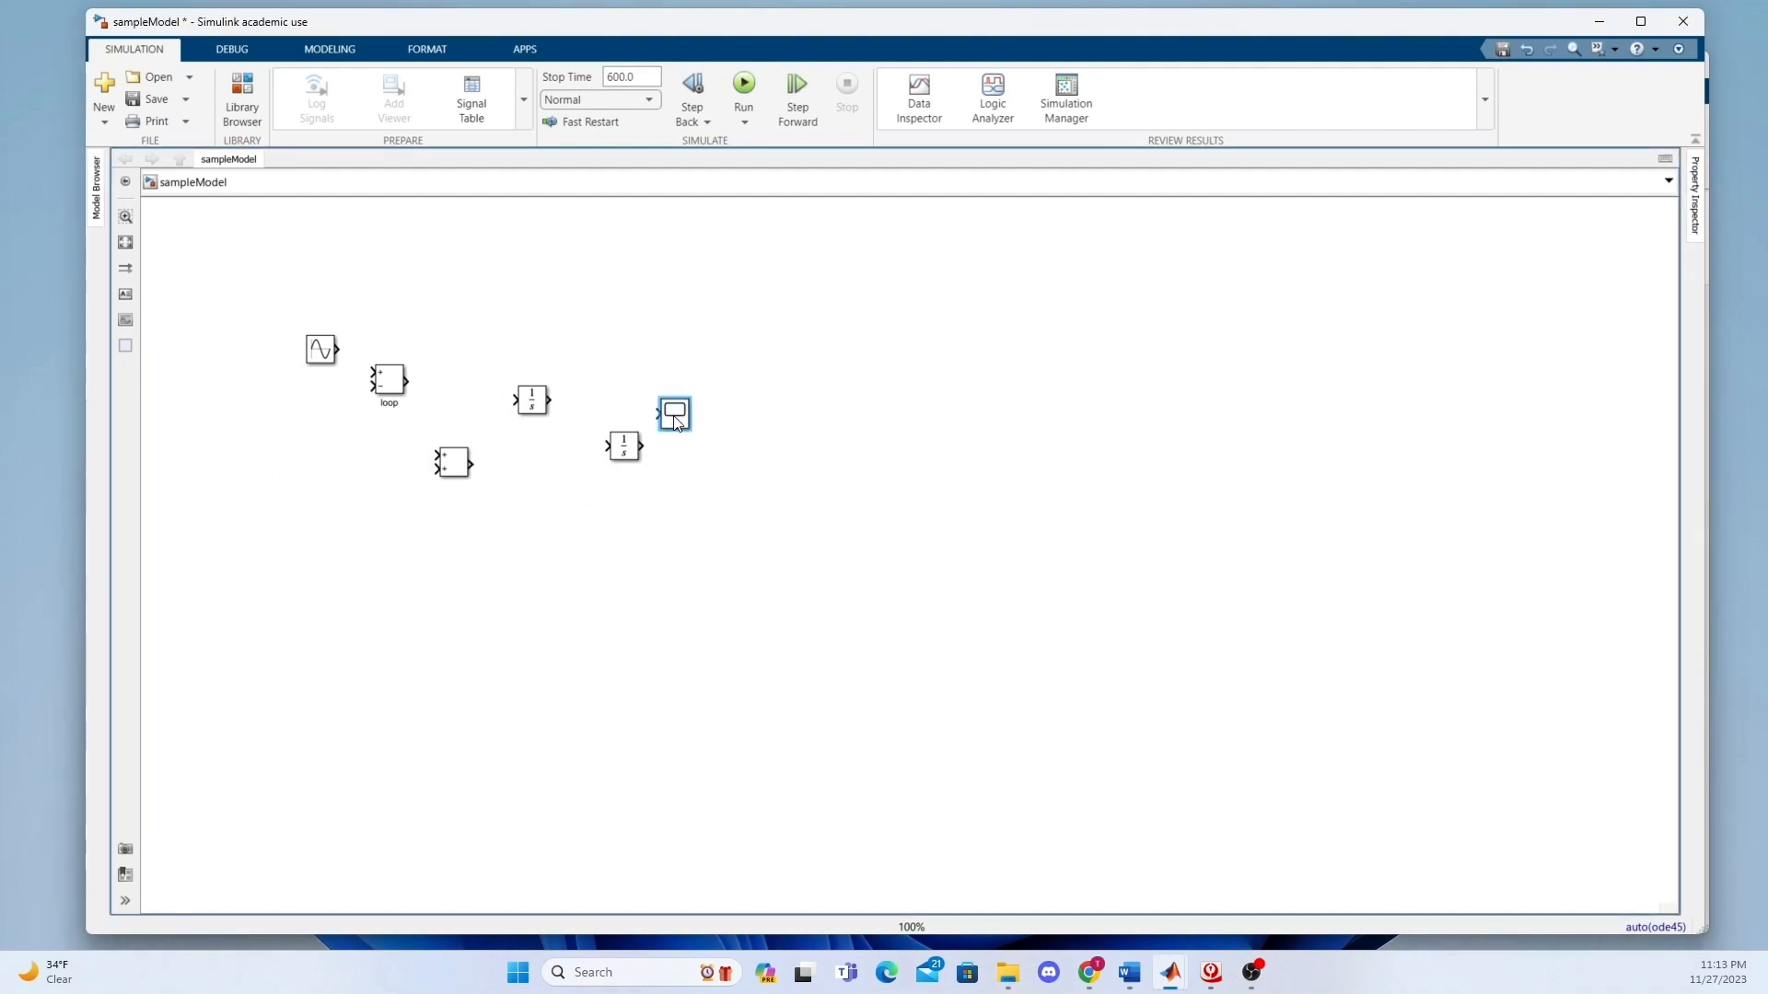
double_click(701, 461)
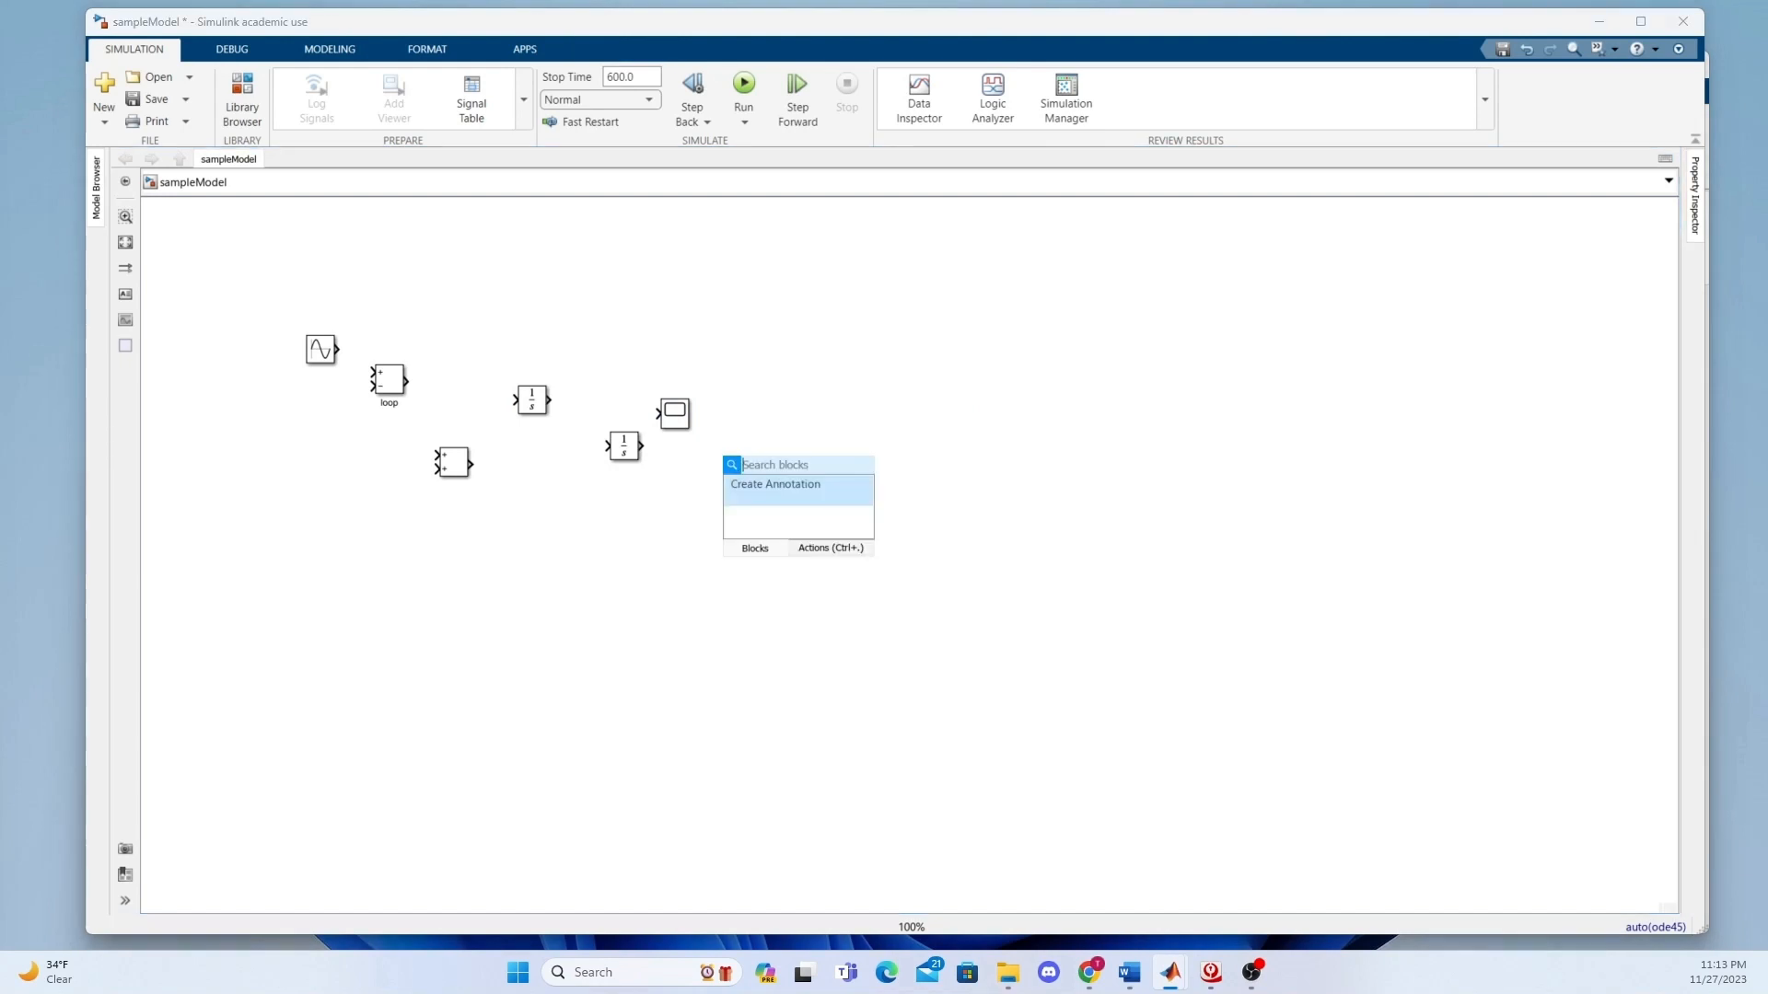
text(scope)
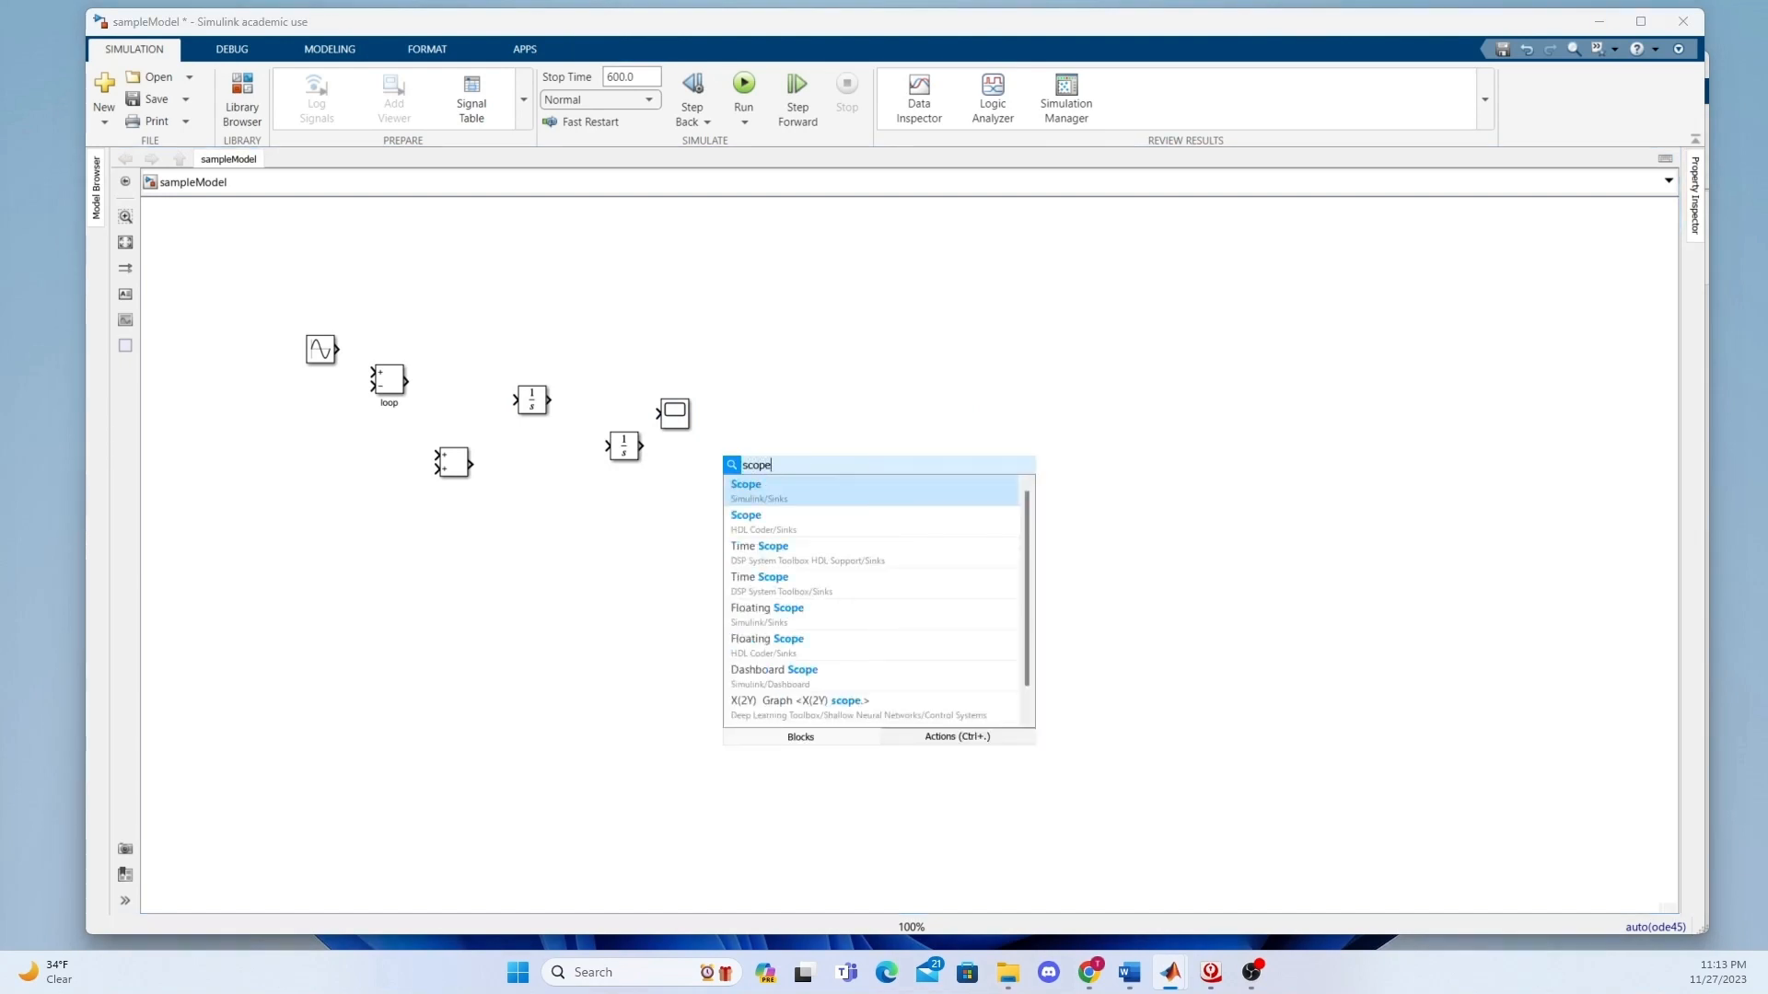
key(Return)
double_click(841, 477)
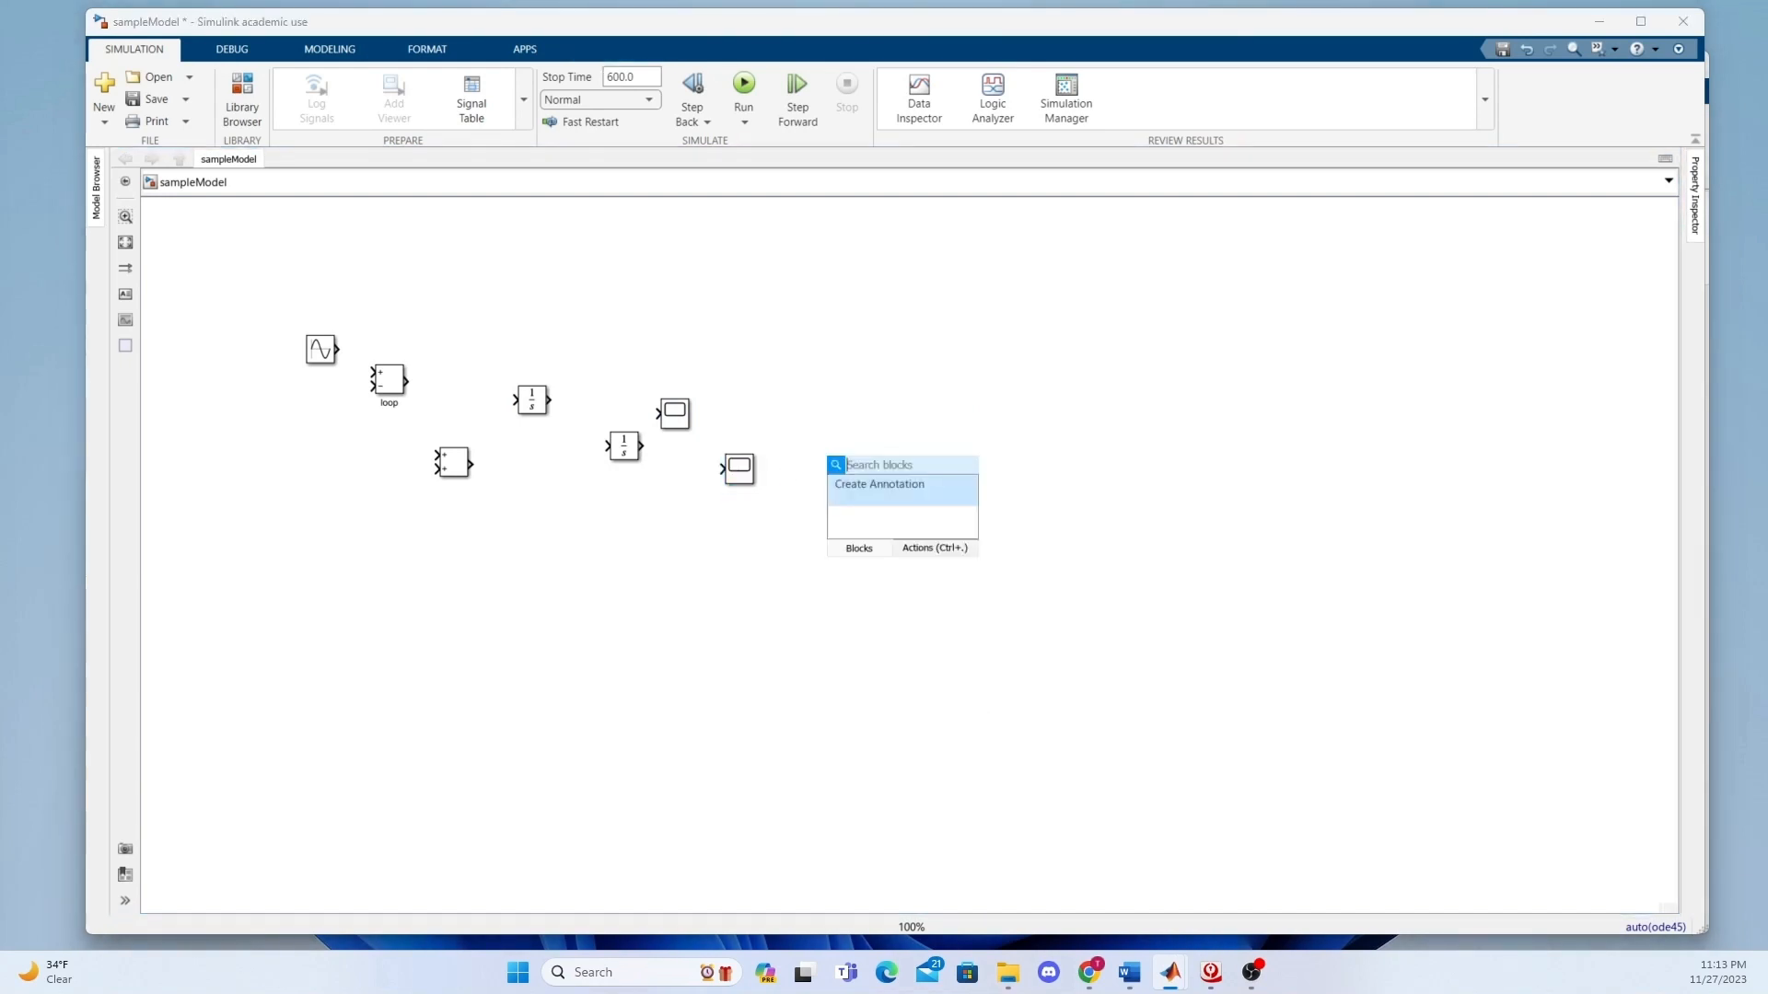
text(scope)
key(Return)
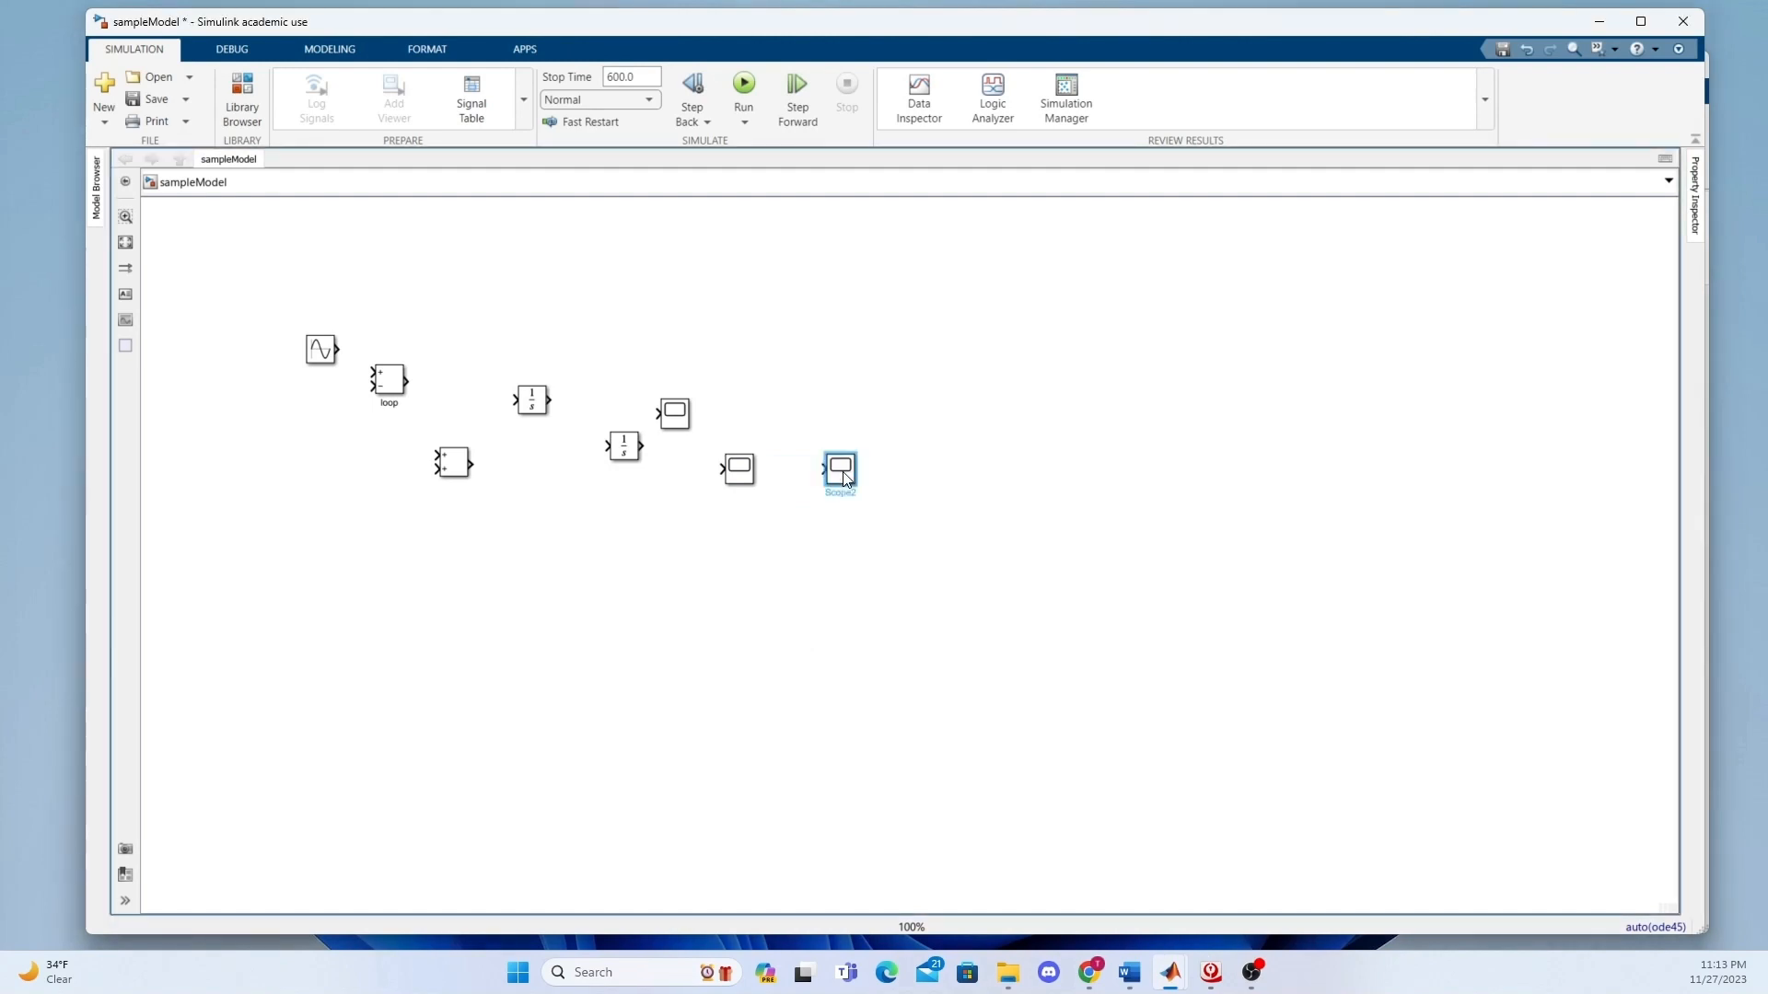
Rename the first Scope block, nearest the Integrators, to "acceleration".
click(675, 424)
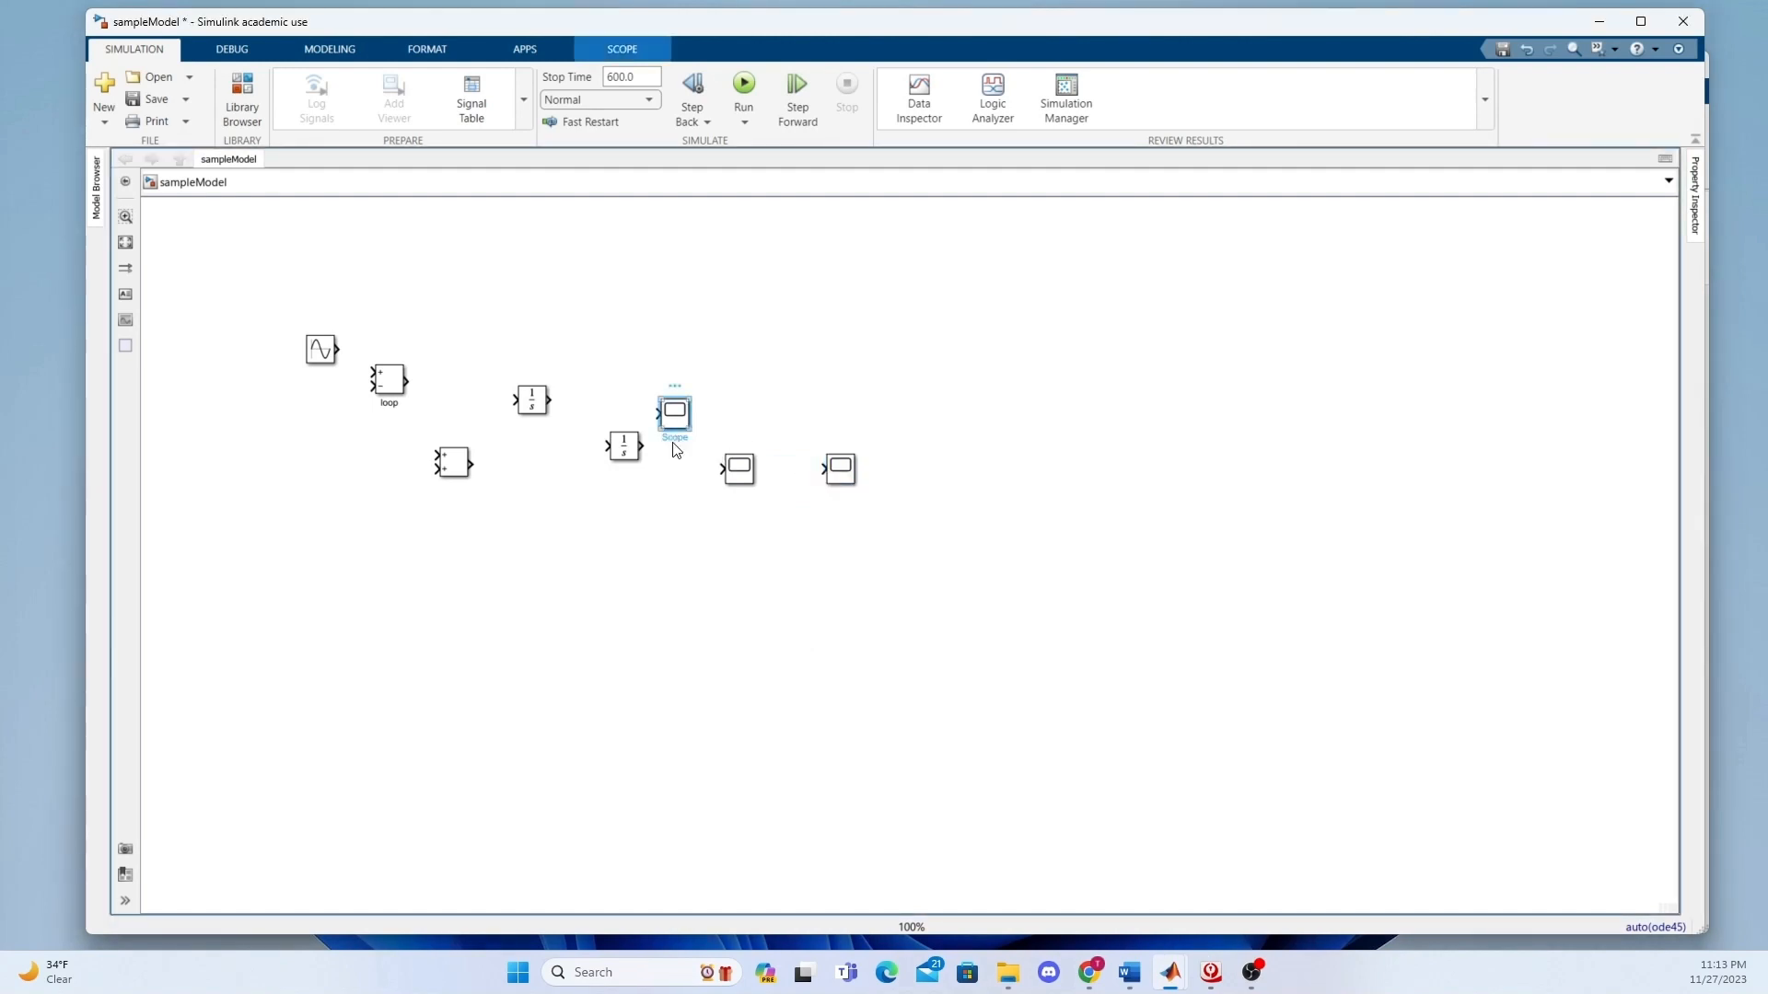
click(672, 439)
drag(662, 438, 698, 446)
key(BackSpace)
text(acceler)
click(755, 517)
Rename the middle Scope block to "velocity".
click(736, 476)
click(738, 493)
drag(735, 494, 764, 501)
key(BackSpace)
key(BackSpace)
key(BackSpace)
text(velocity)
click(829, 537)
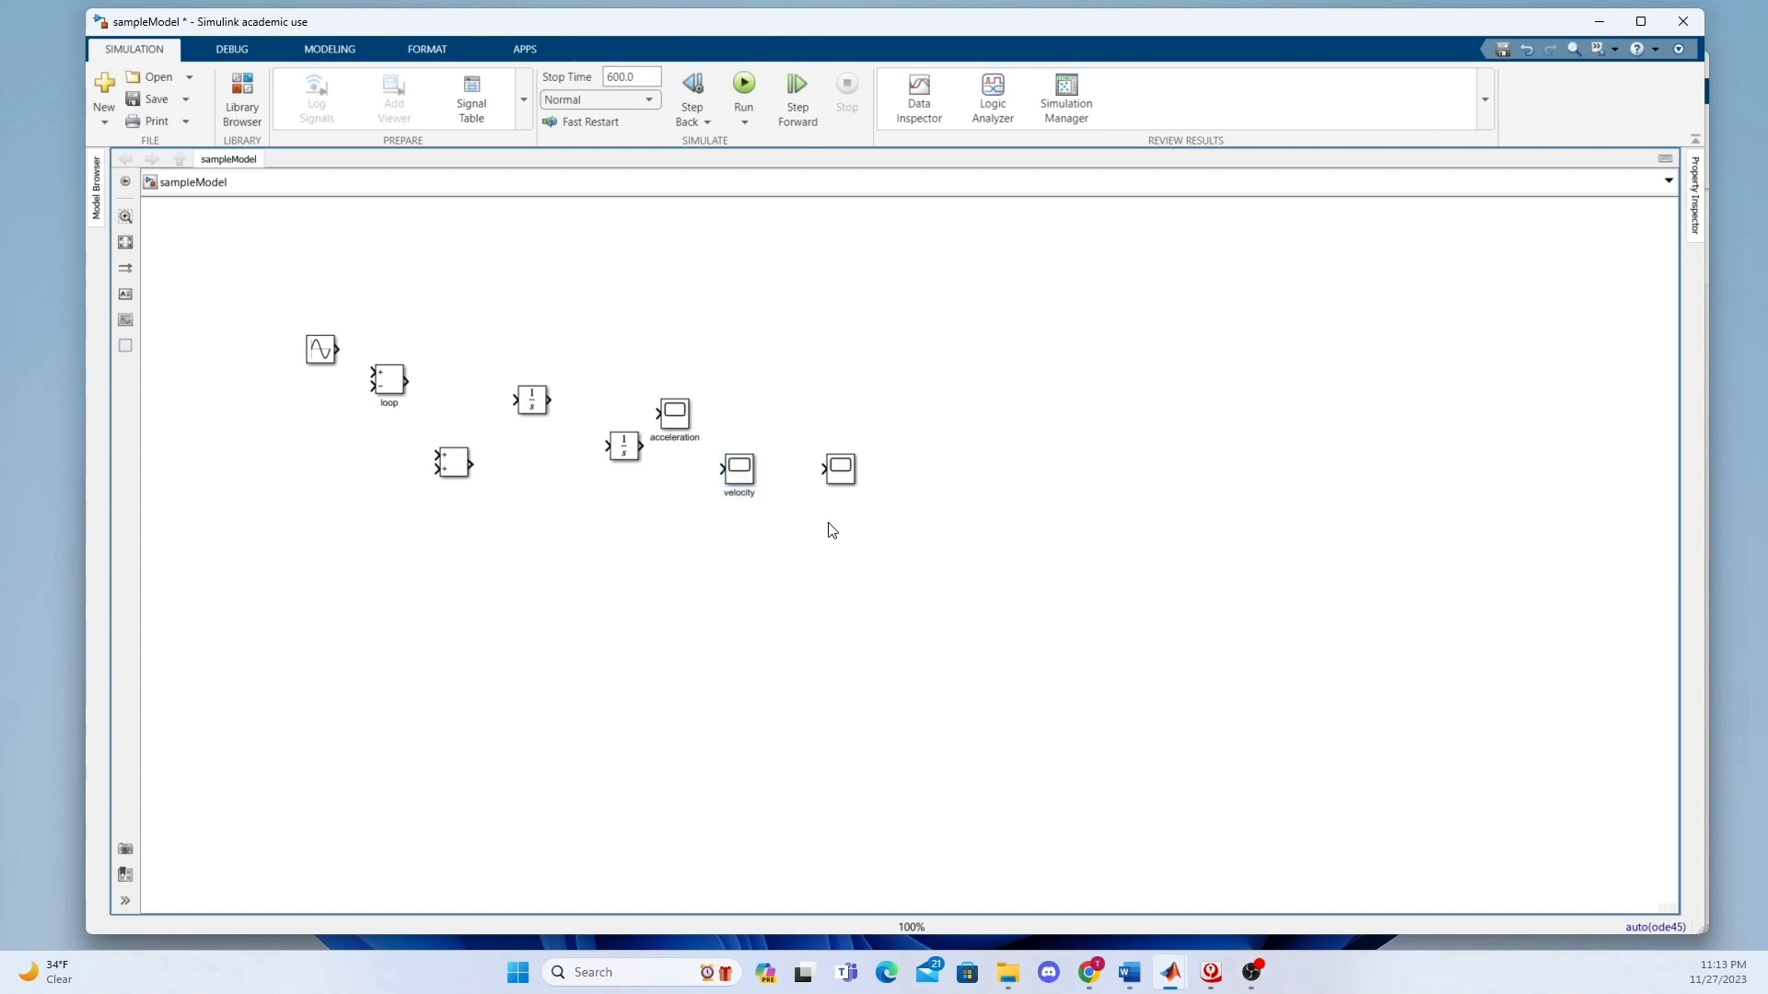
Rename the rightmost Scope block to "displacement".
click(848, 469)
click(838, 493)
drag(832, 493, 857, 494)
key(BackSpace)
key(BackSpace)
text(di)
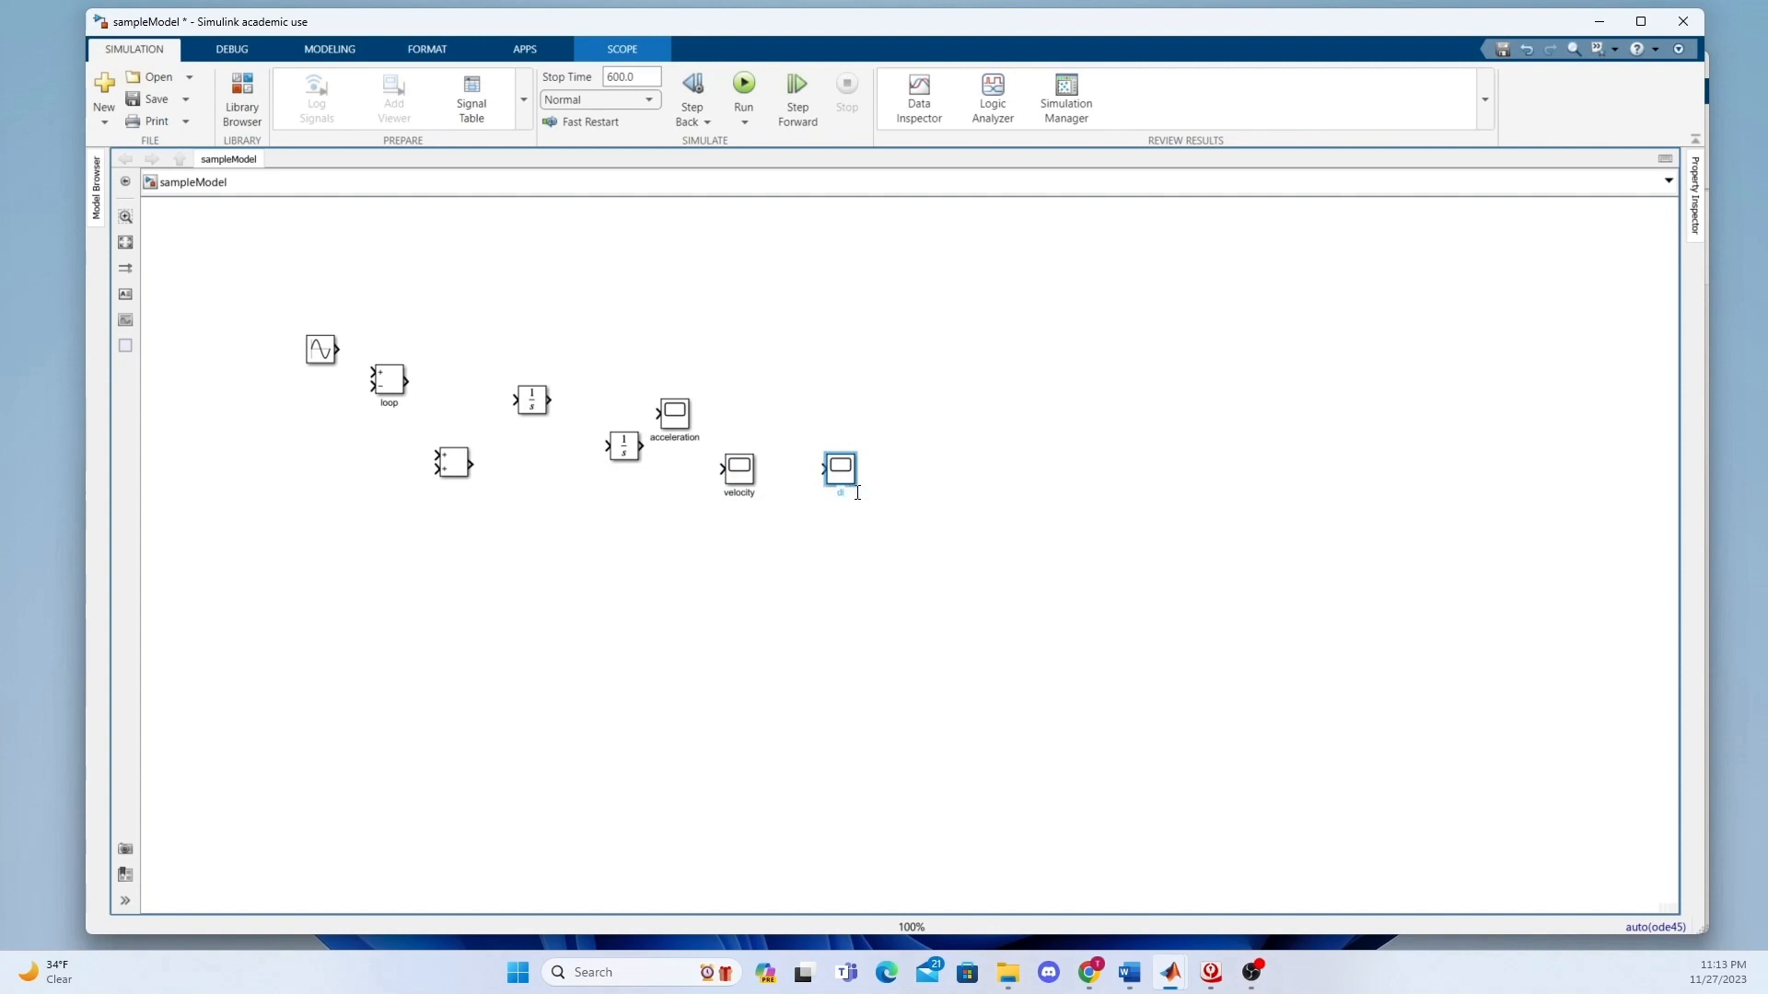
text(splacement)
double_click(892, 611)
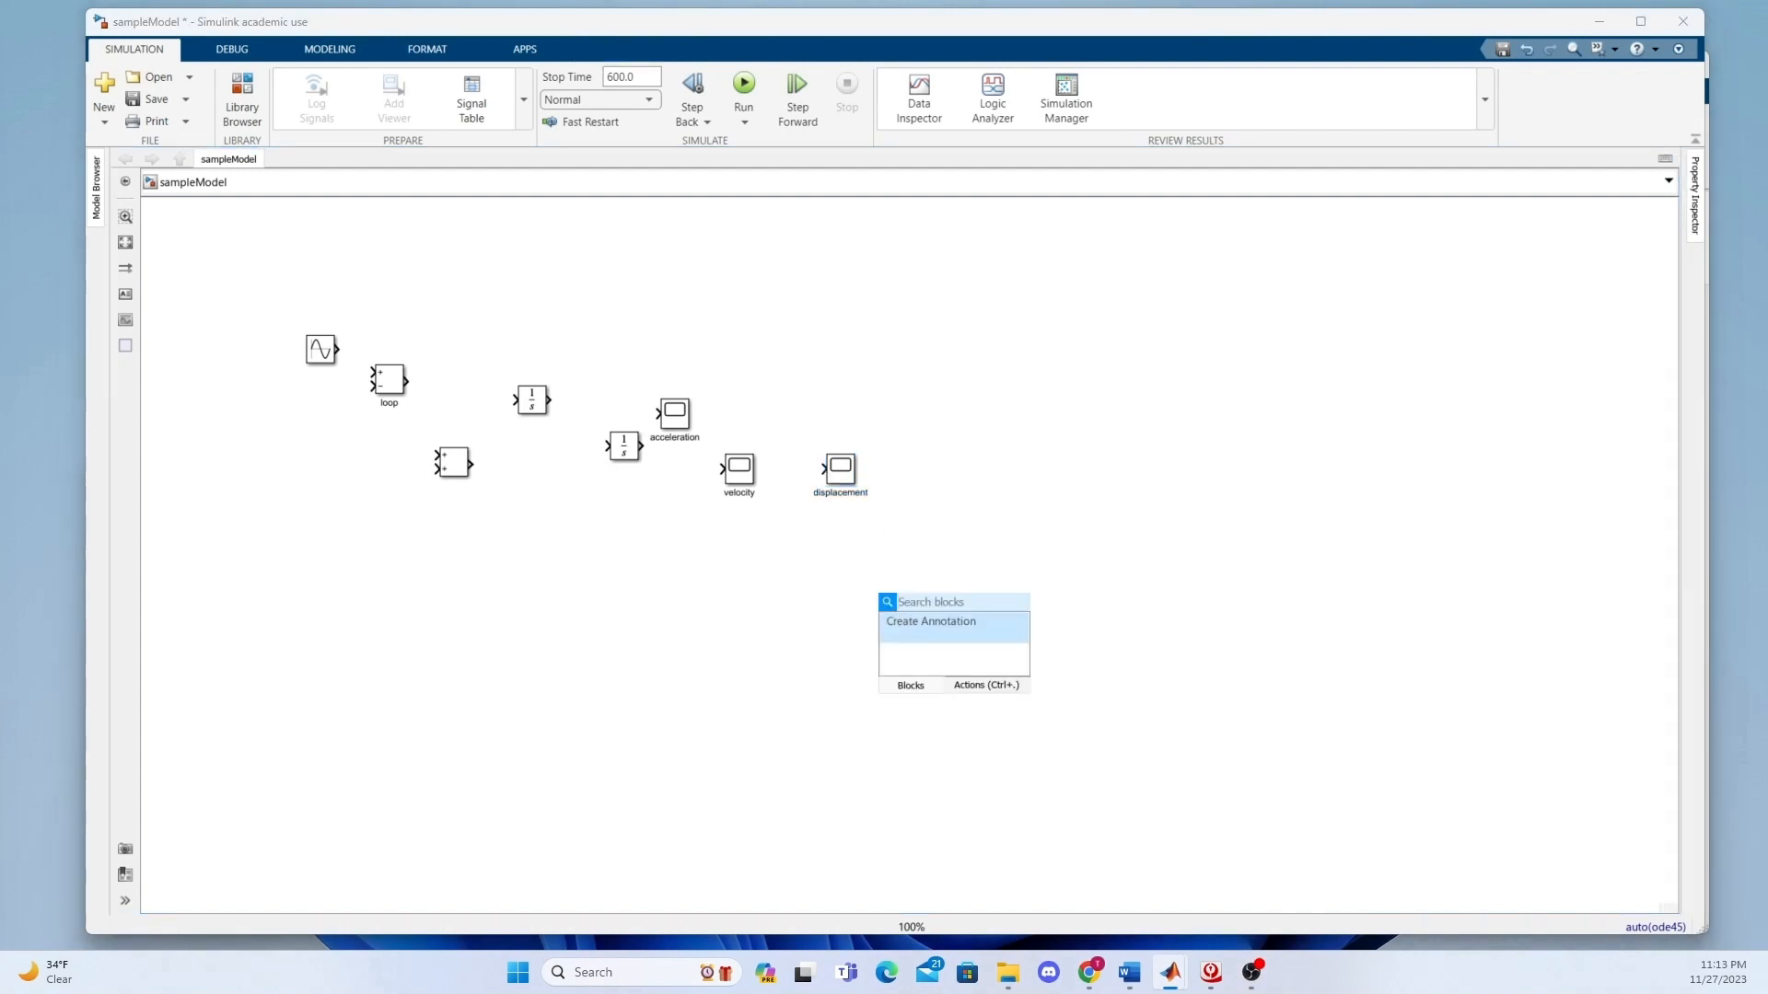
click(926, 497)
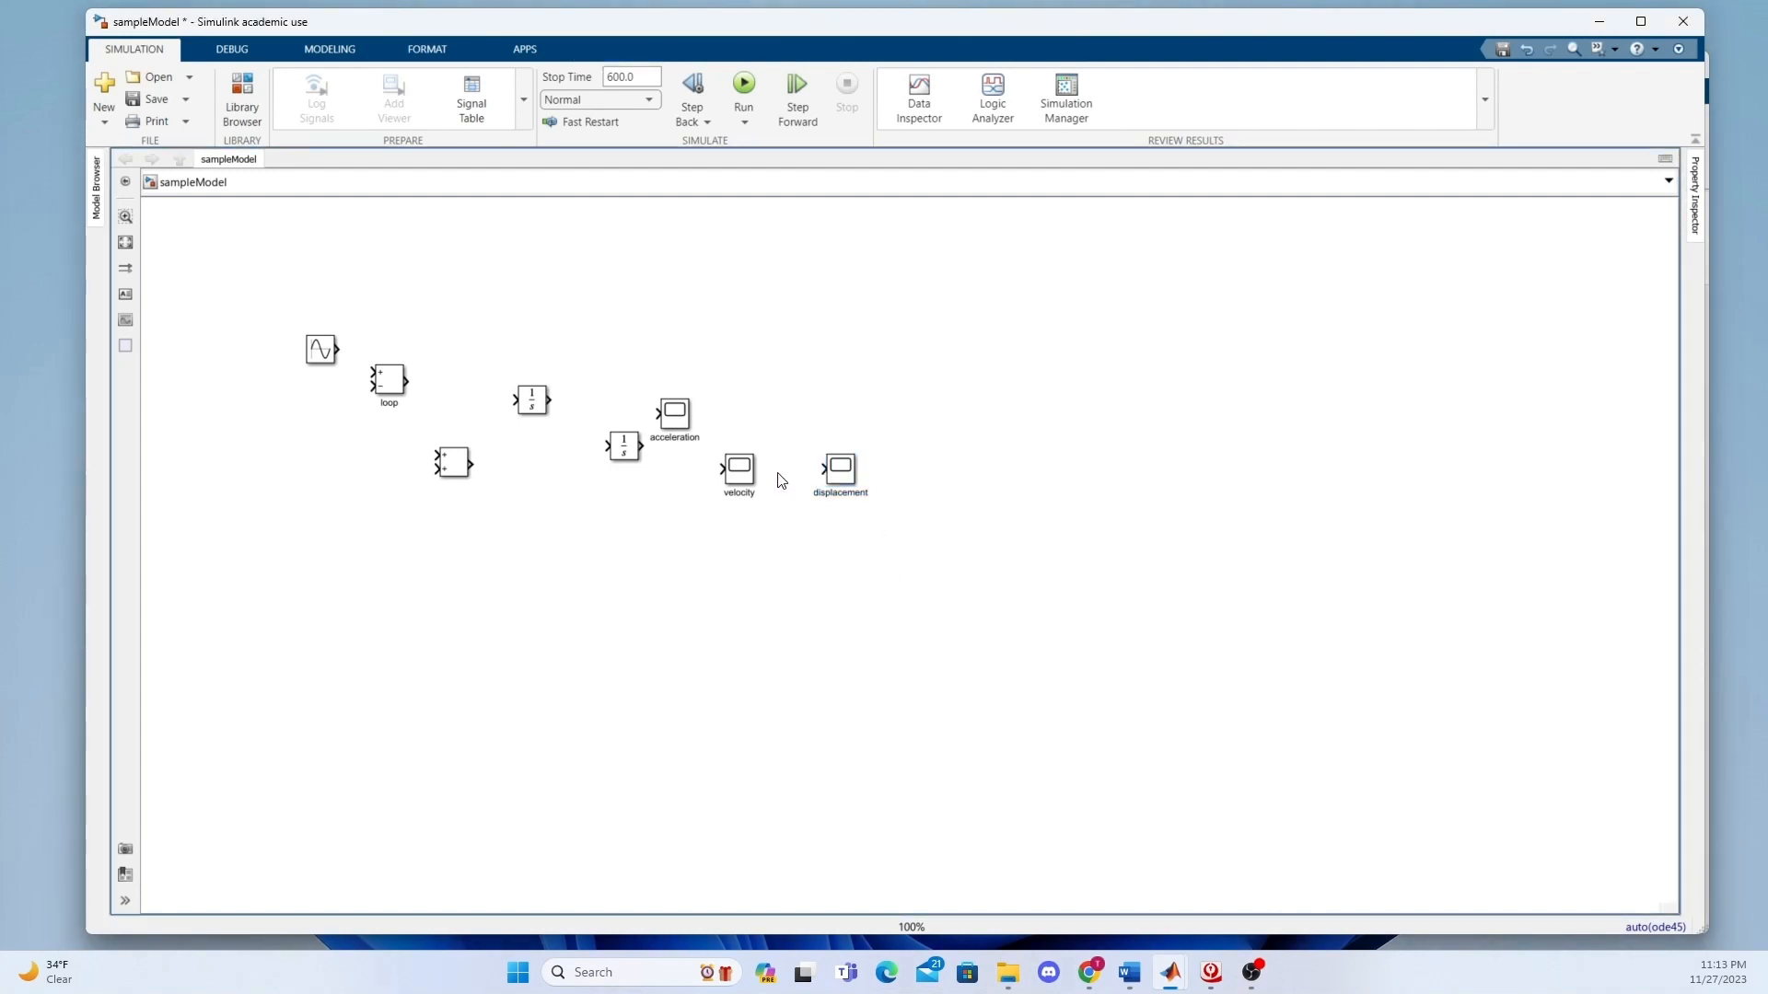
Move the velocity and acceleration scopes up and apart so the three scopes form a descending diagonal.
click(745, 477)
drag(746, 477, 709, 383)
click(681, 408)
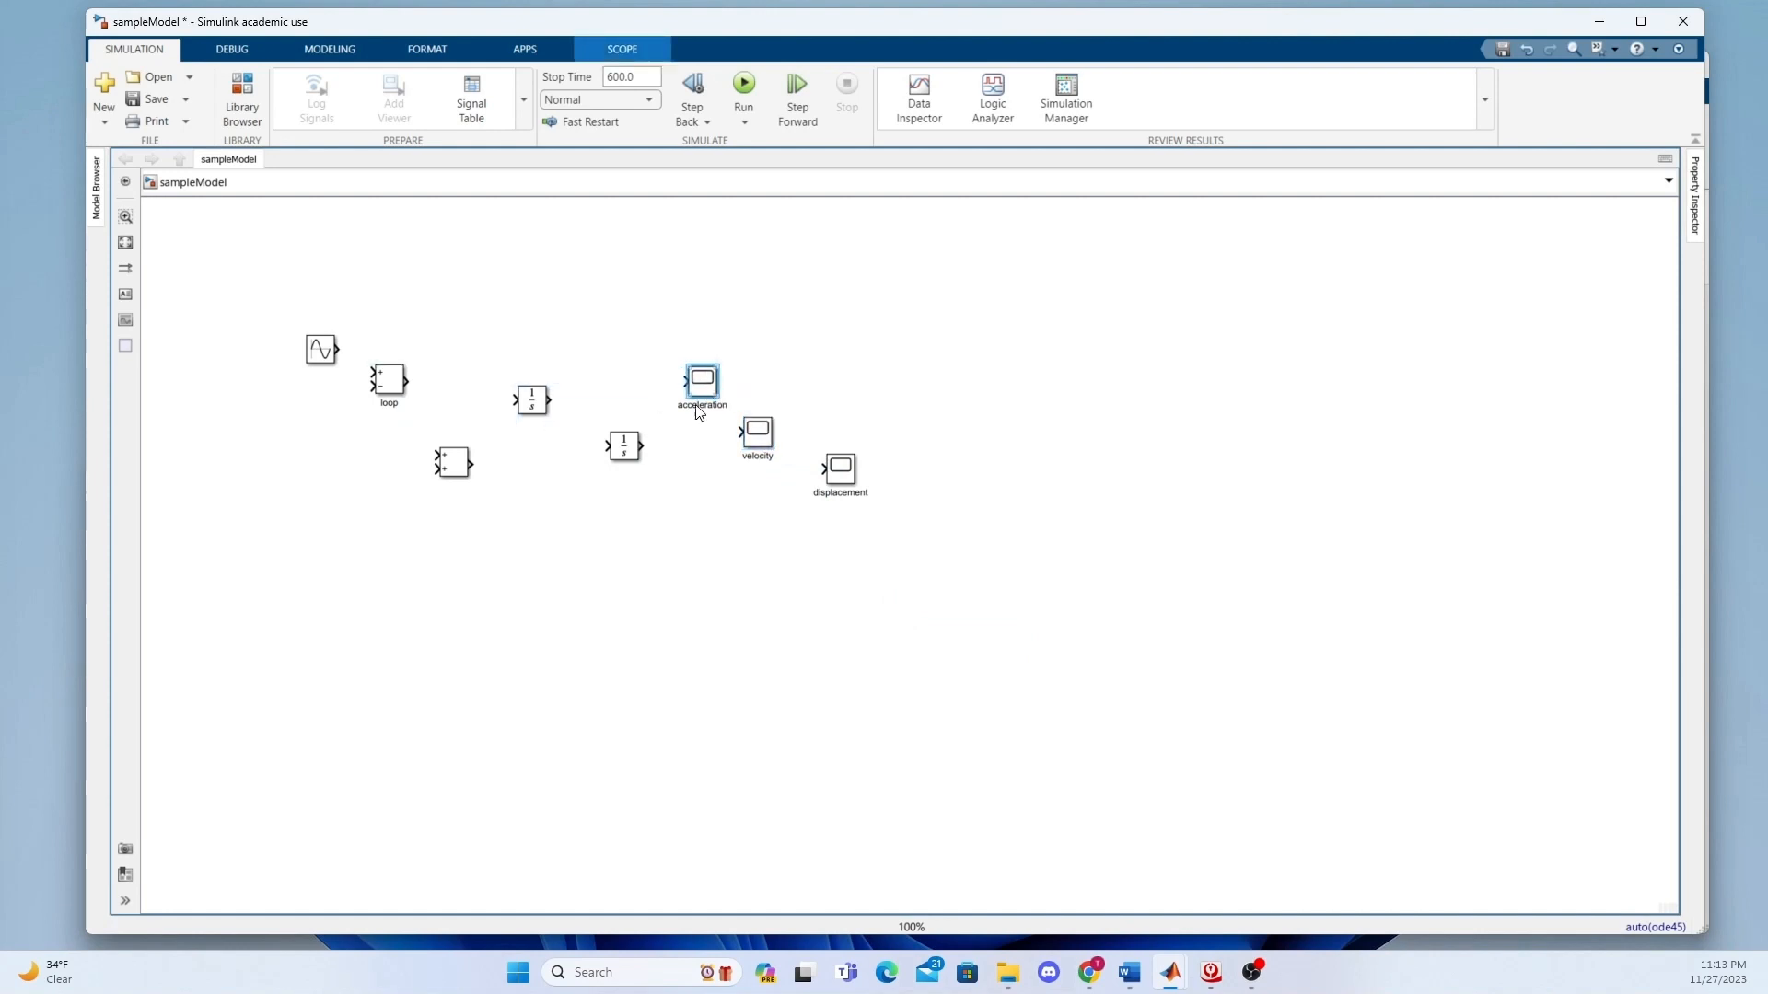
Add a Transfer Fcn block to the empty canvas area below the two integrators.
click(592, 581)
double_click(592, 581)
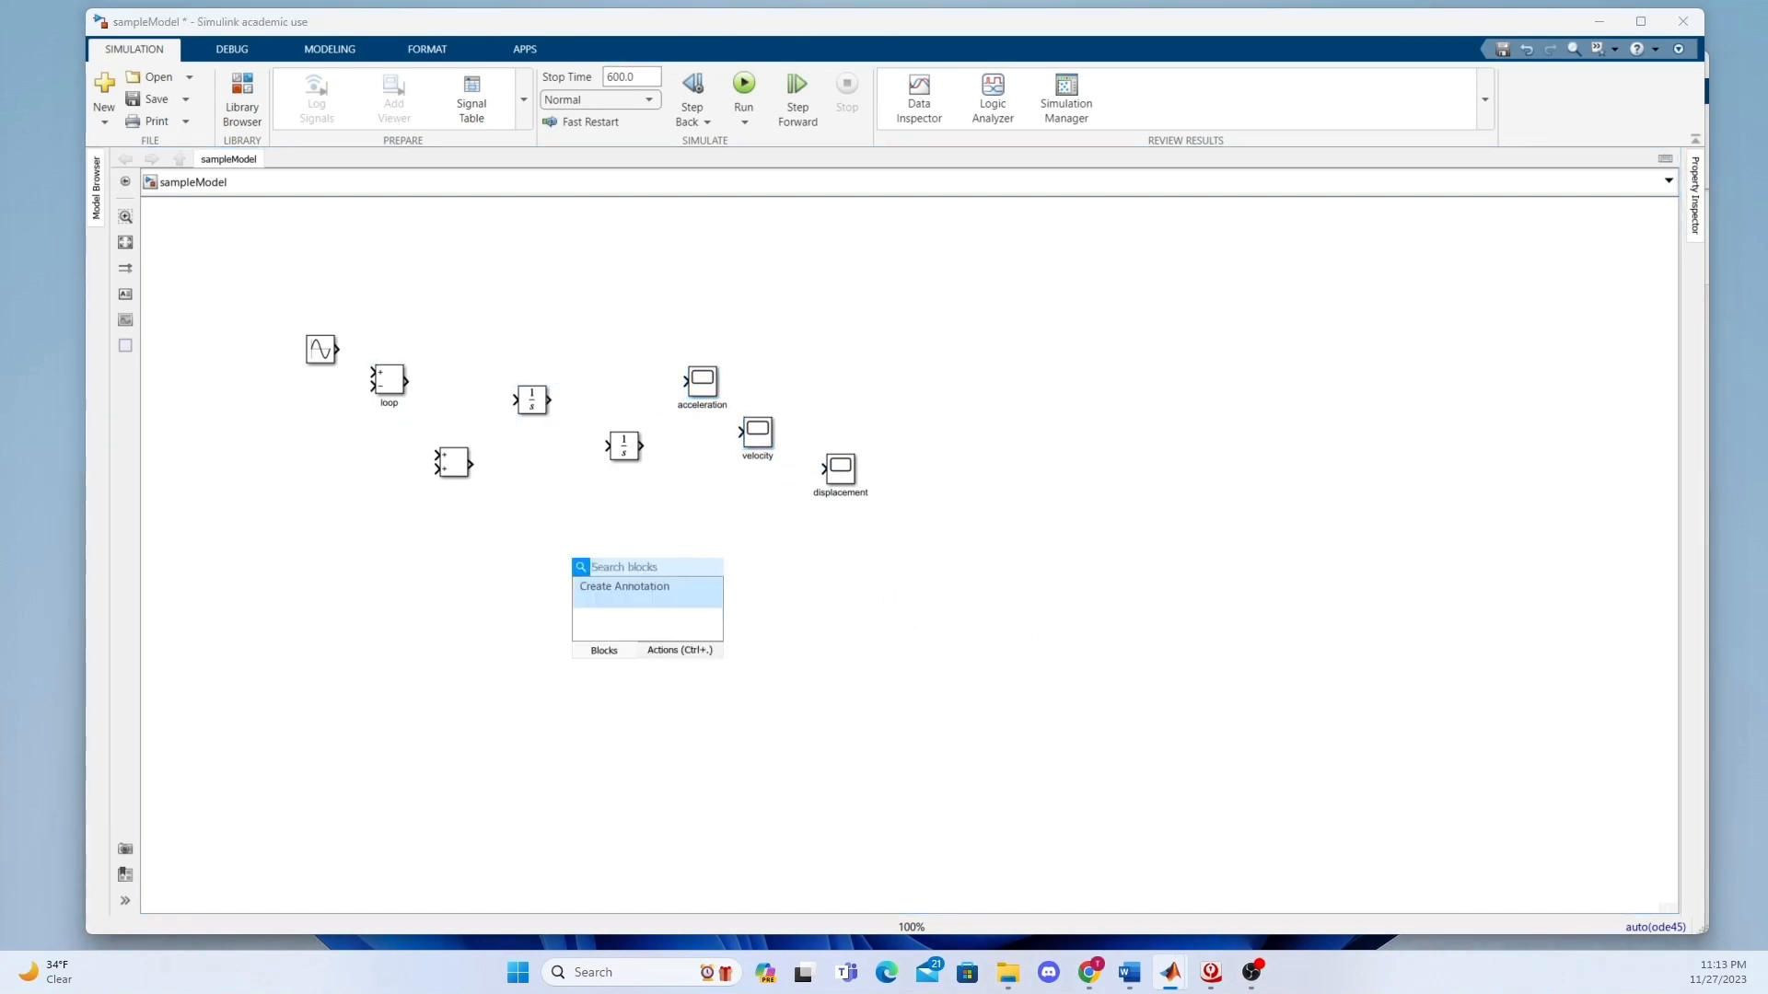
text(trans)
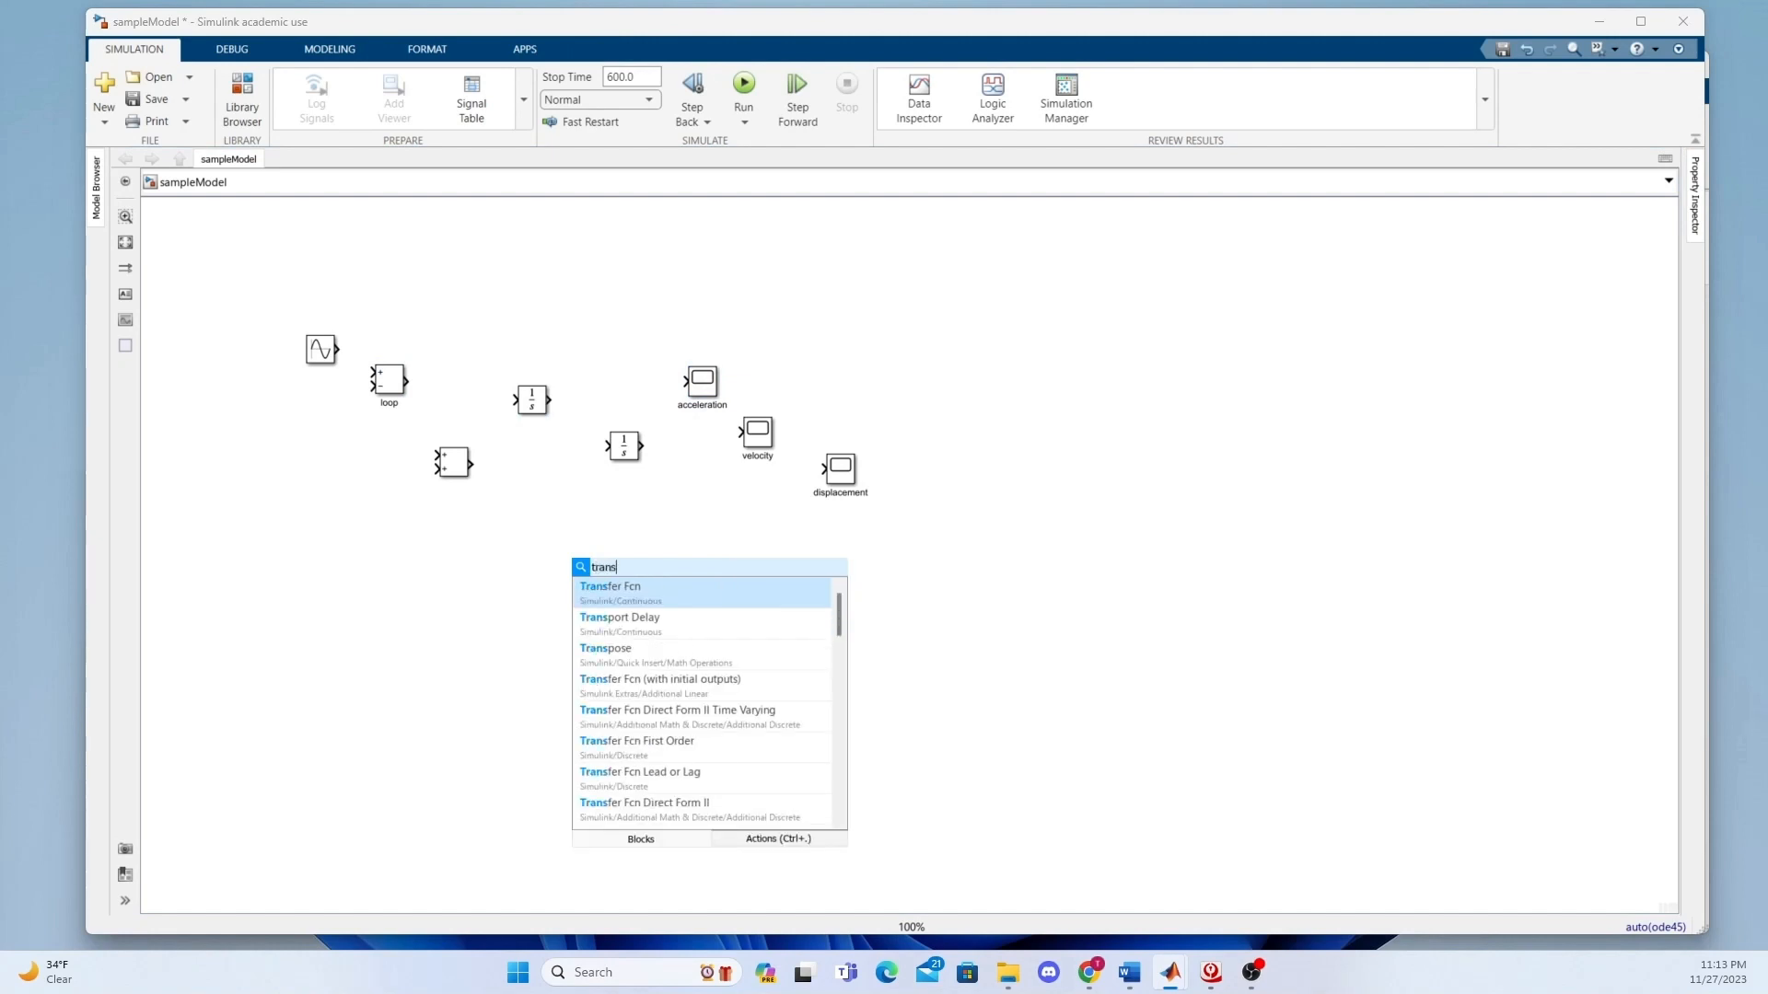
click(643, 589)
Set the Transfer Fcn block's denominator coefficients to [12 53 96].
double_click(587, 577)
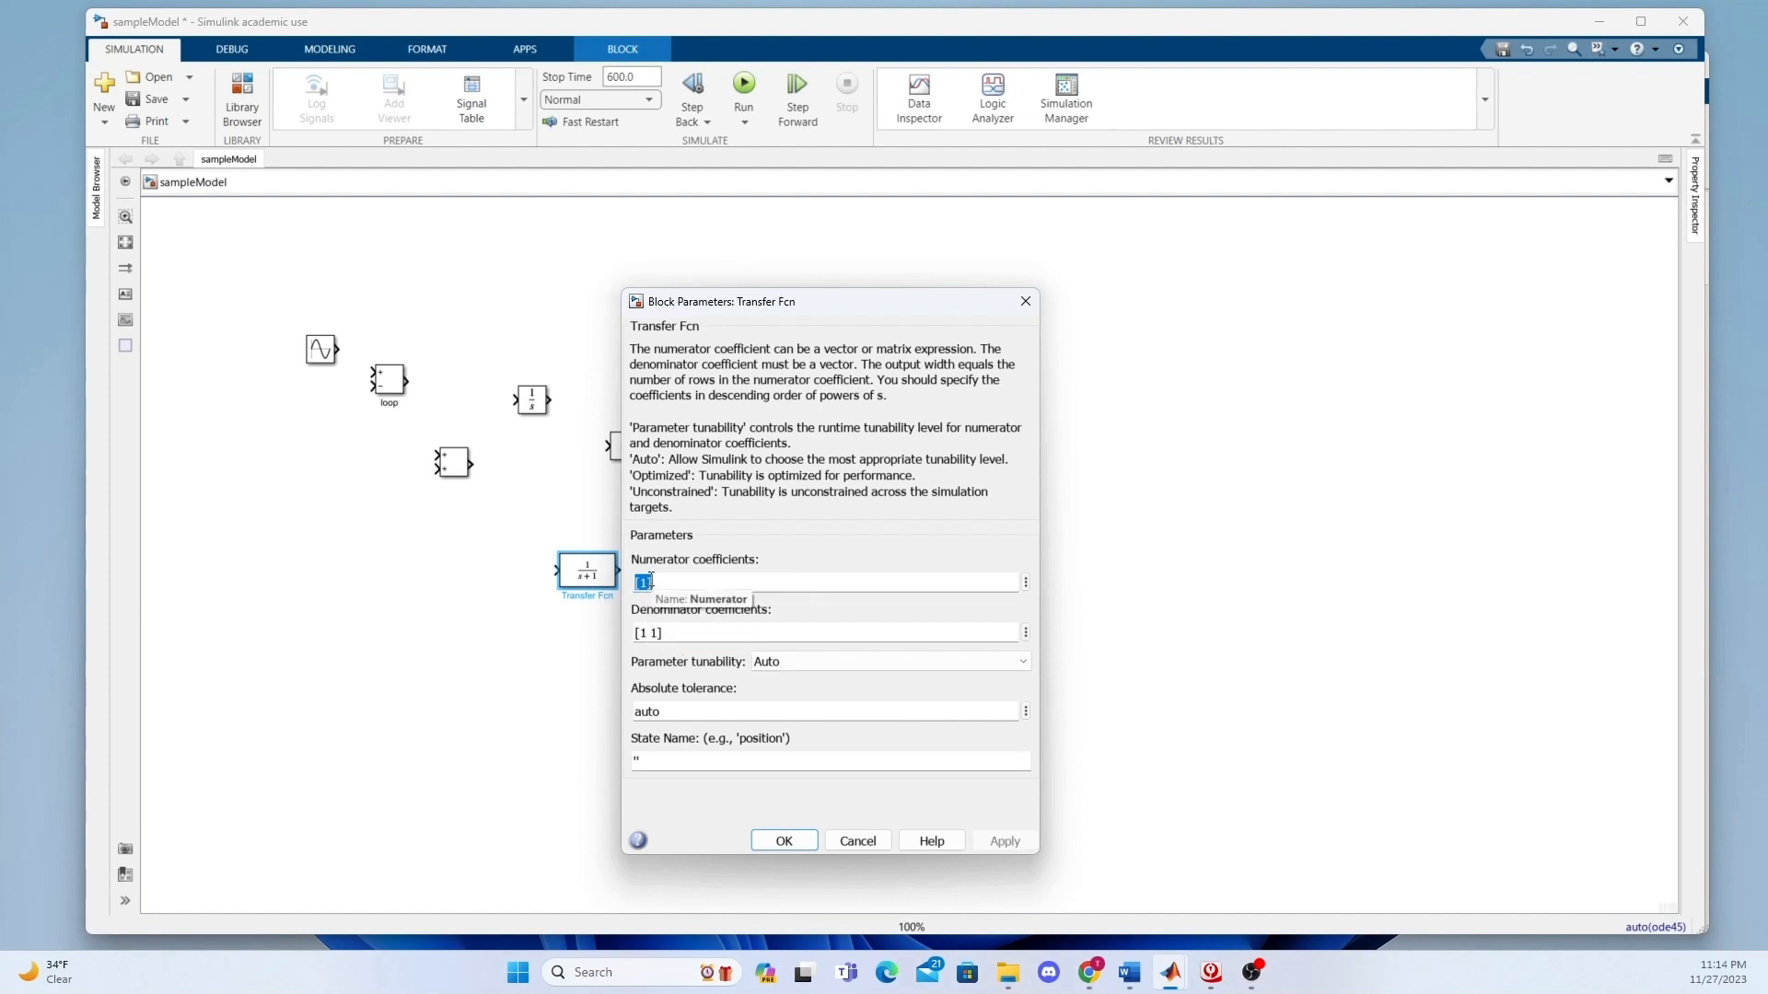
triple_click(659, 634)
click(659, 634)
drag(657, 634, 641, 633)
text(12 54)
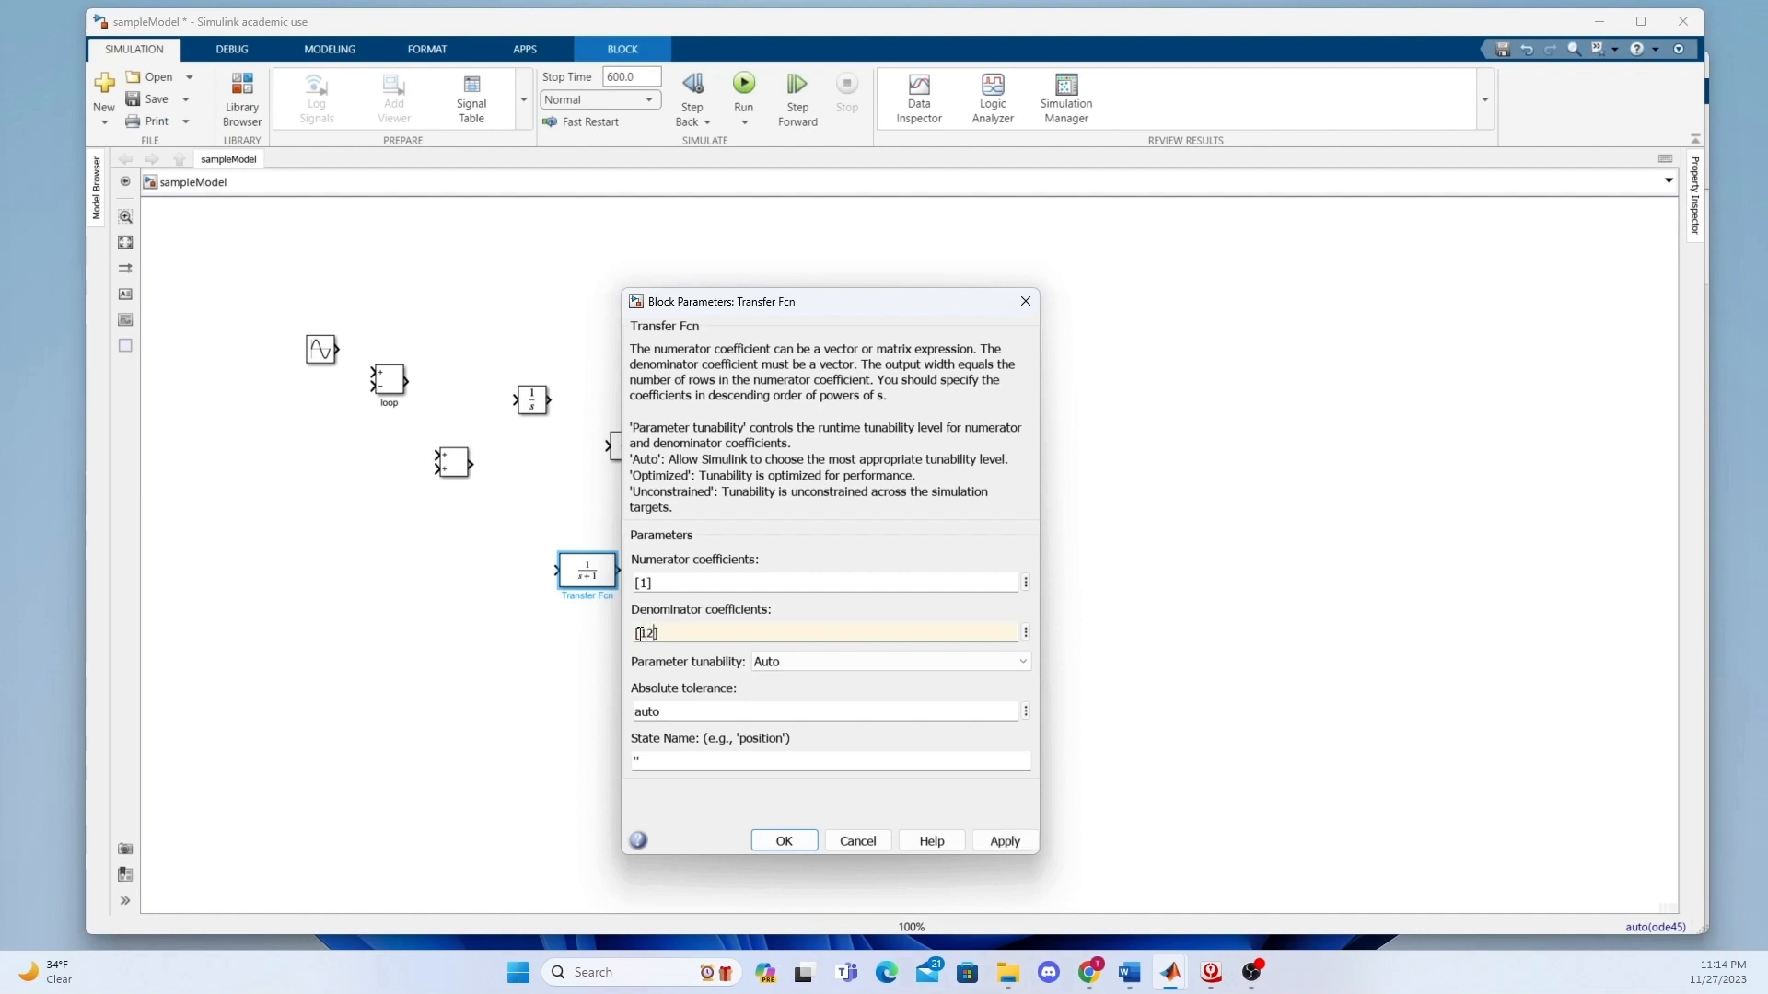
key(BackSpace)
key(BackSpace)
text(3 96)
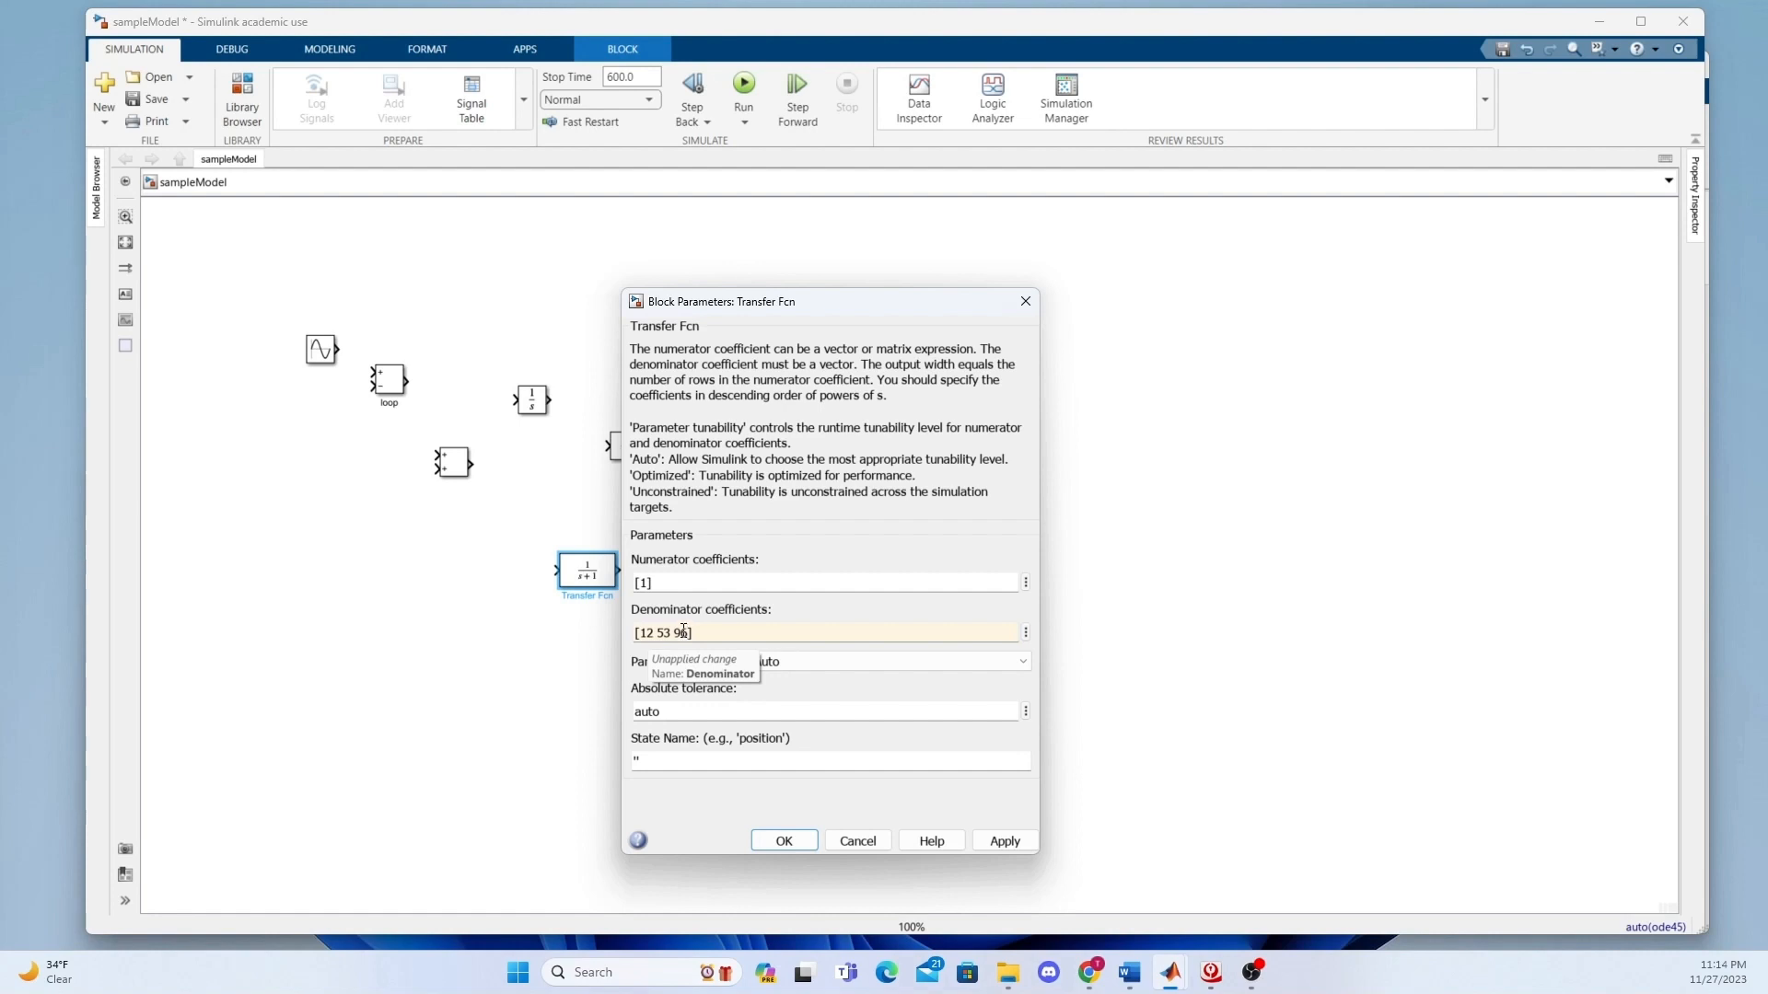
click(1005, 840)
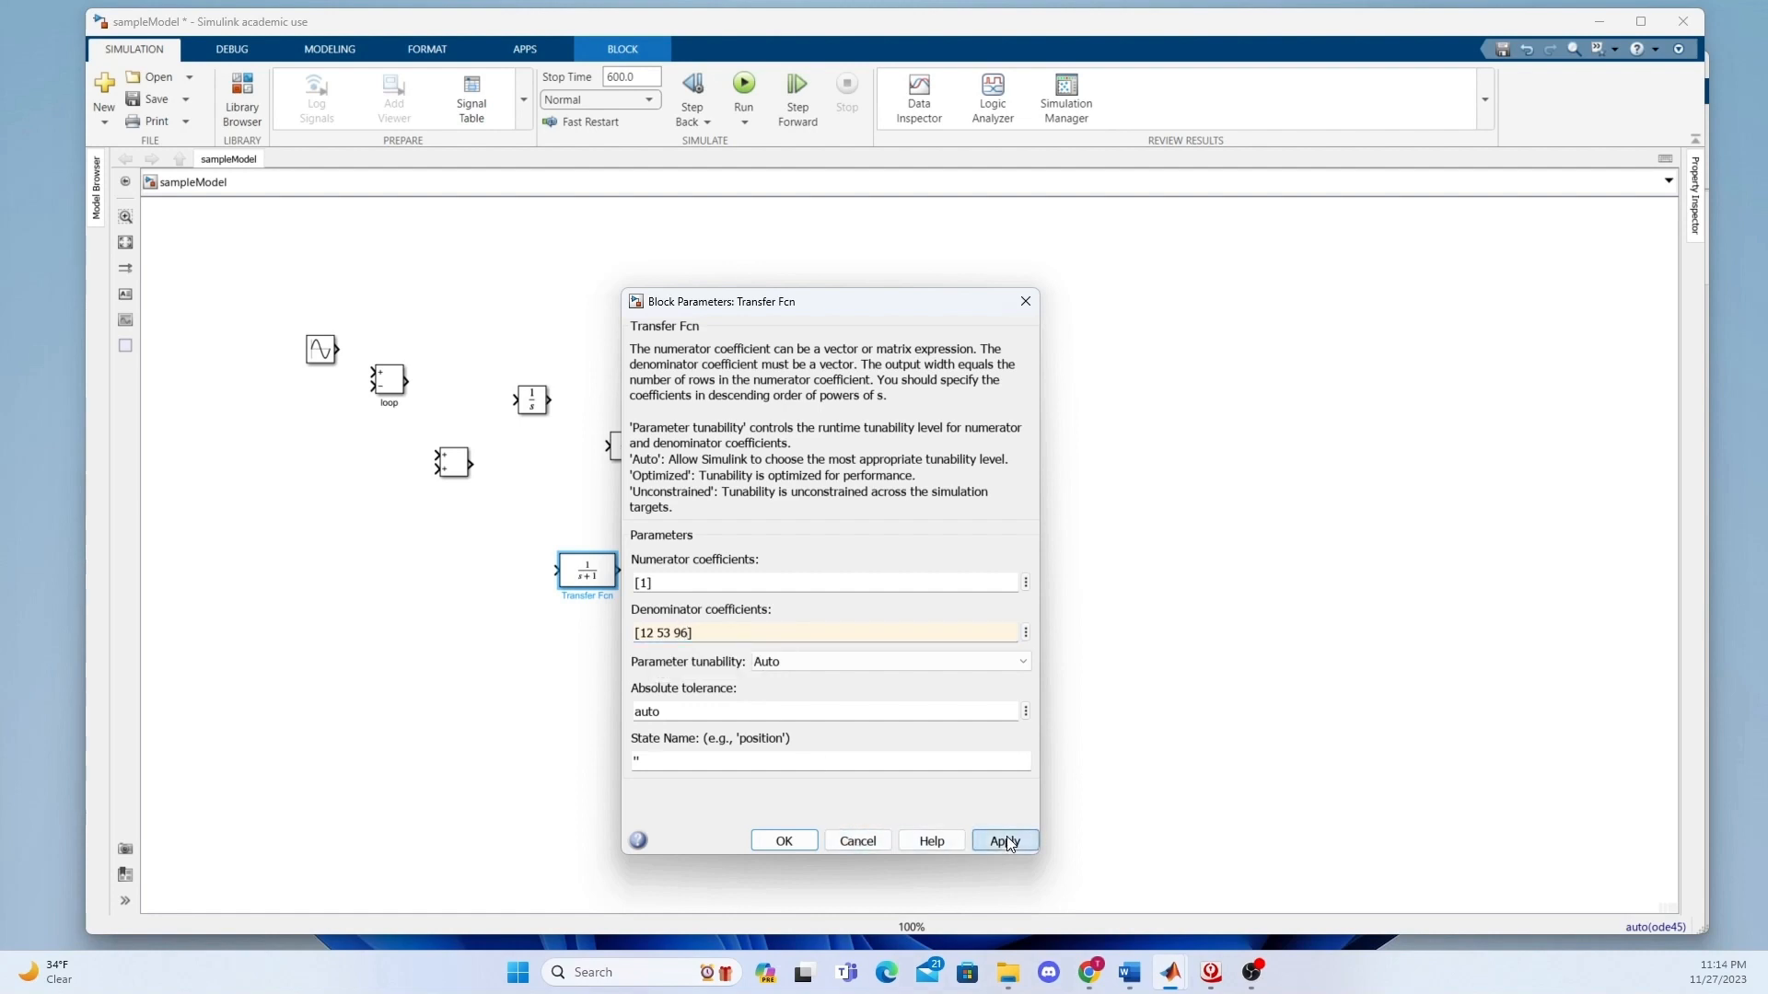
click(783, 842)
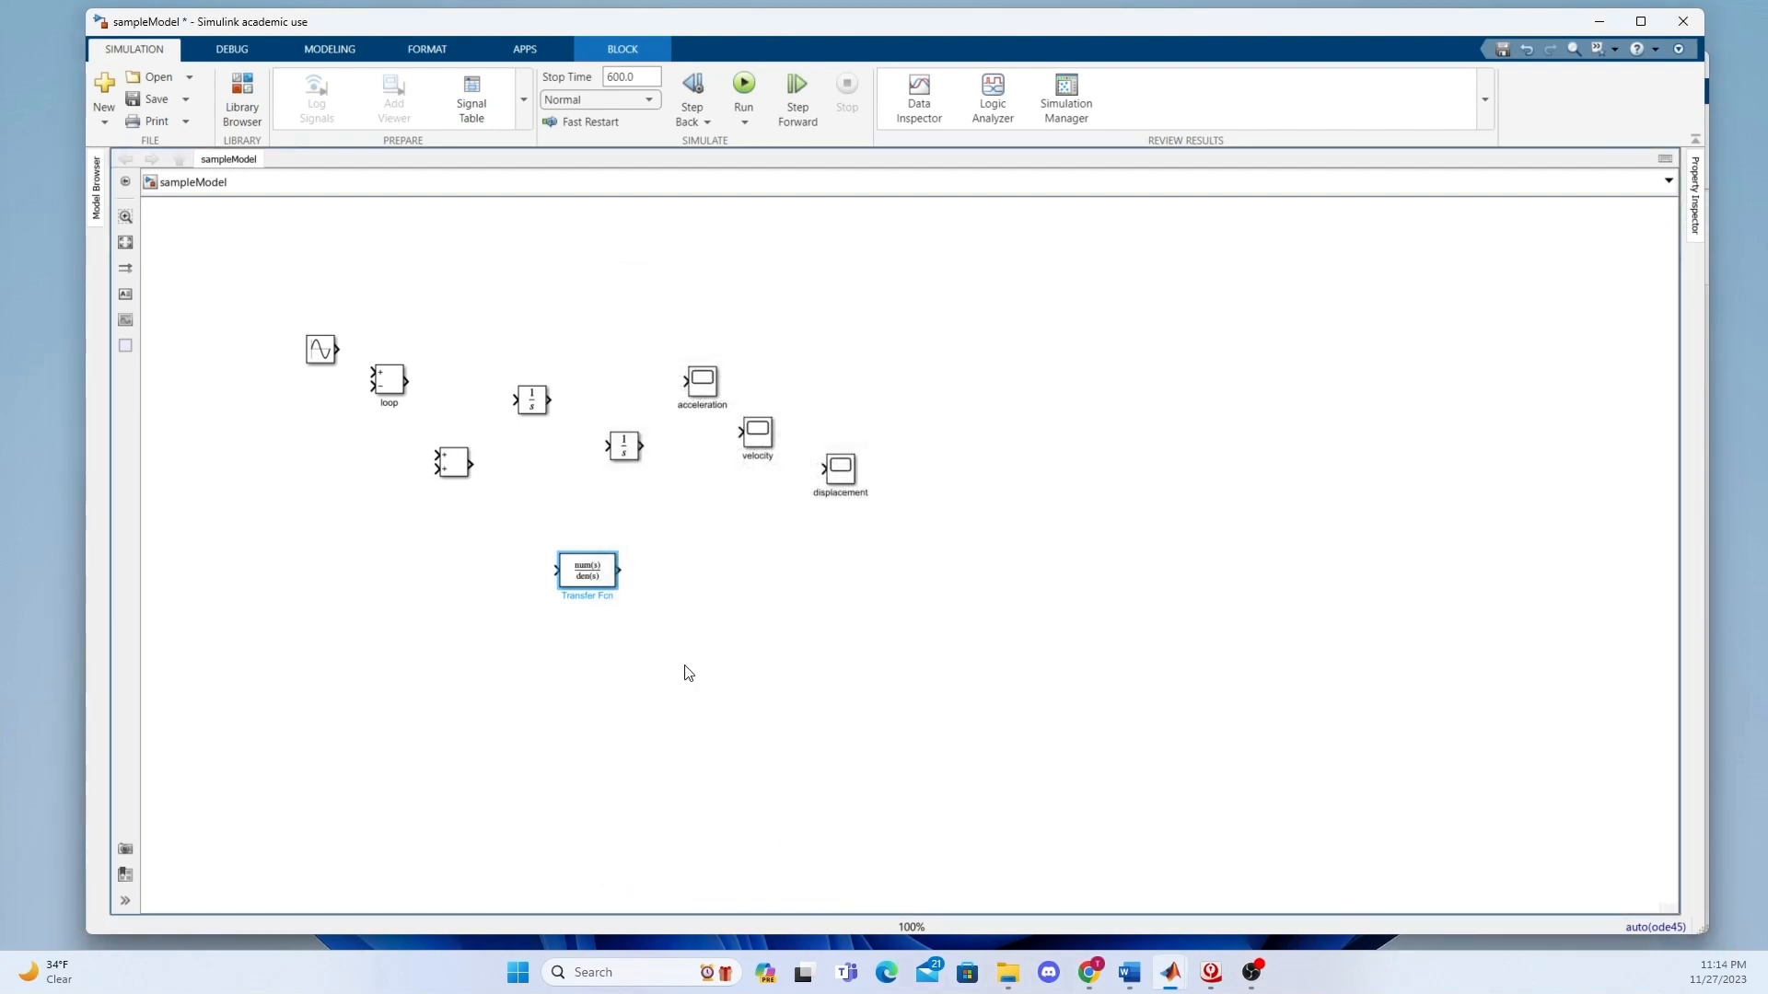
Enlarge the Transfer Fcn block to show its full expression and line it up between the loop block and the first integrator.
drag(617, 589, 523, 334)
drag(533, 403, 598, 388)
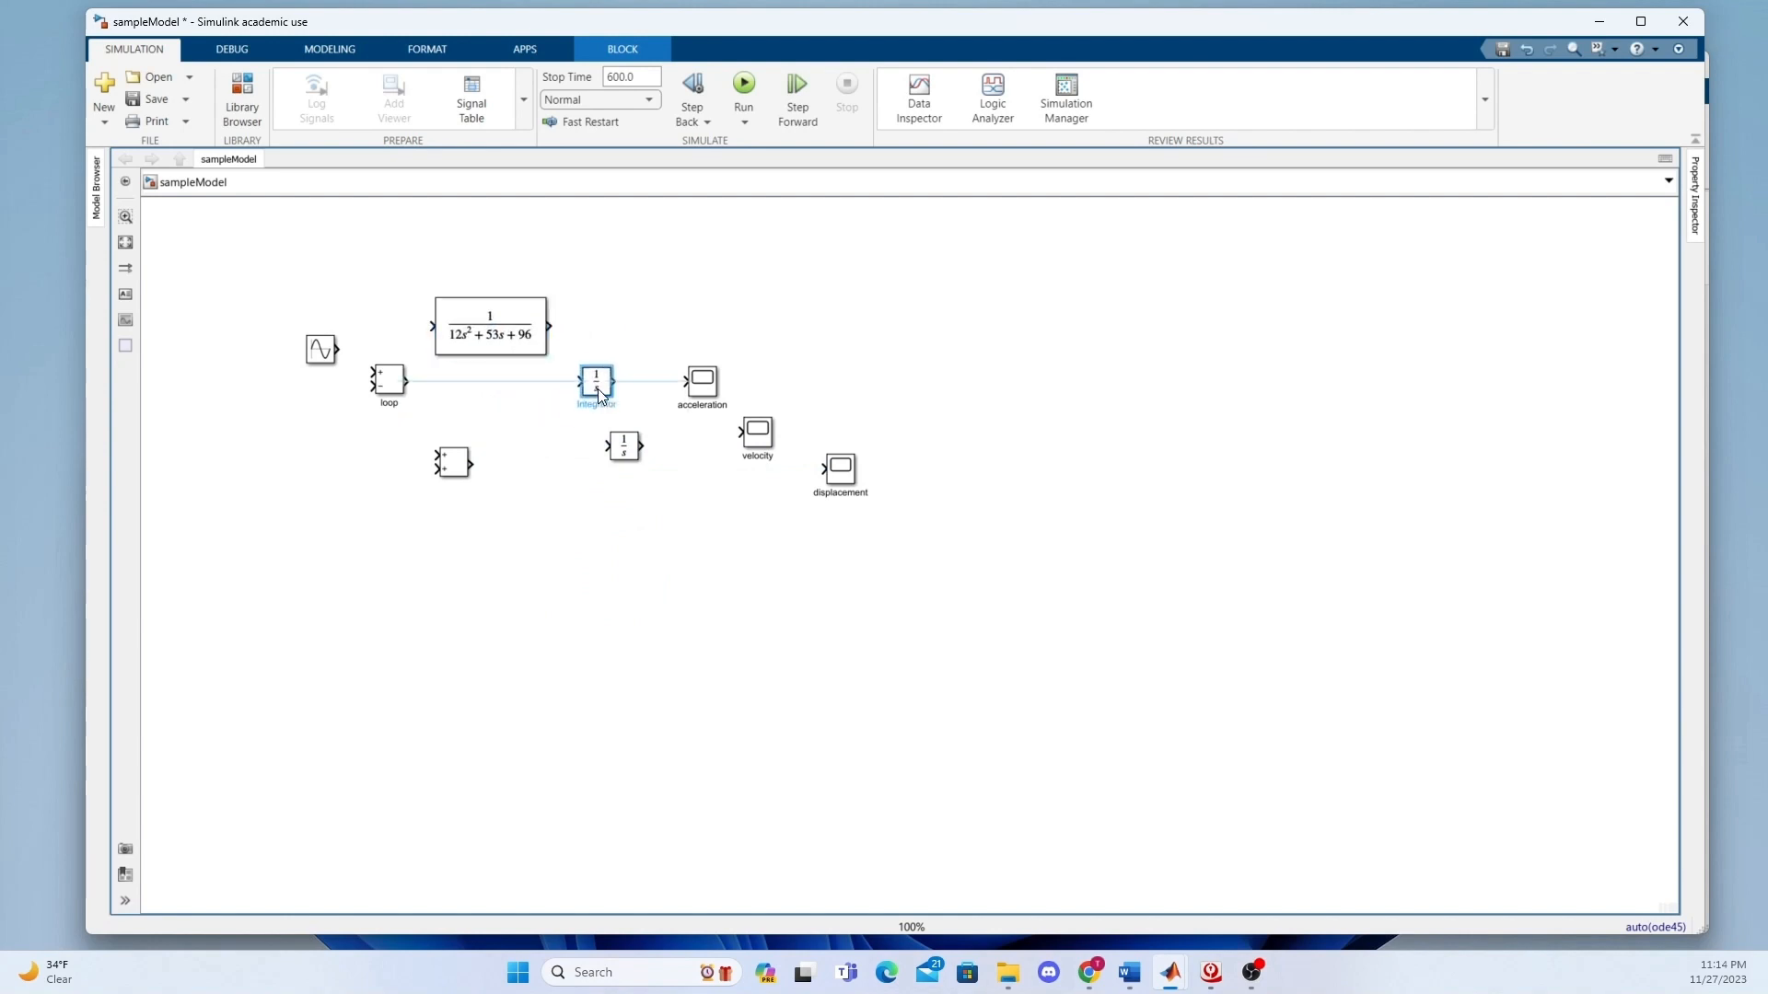
drag(461, 322, 461, 376)
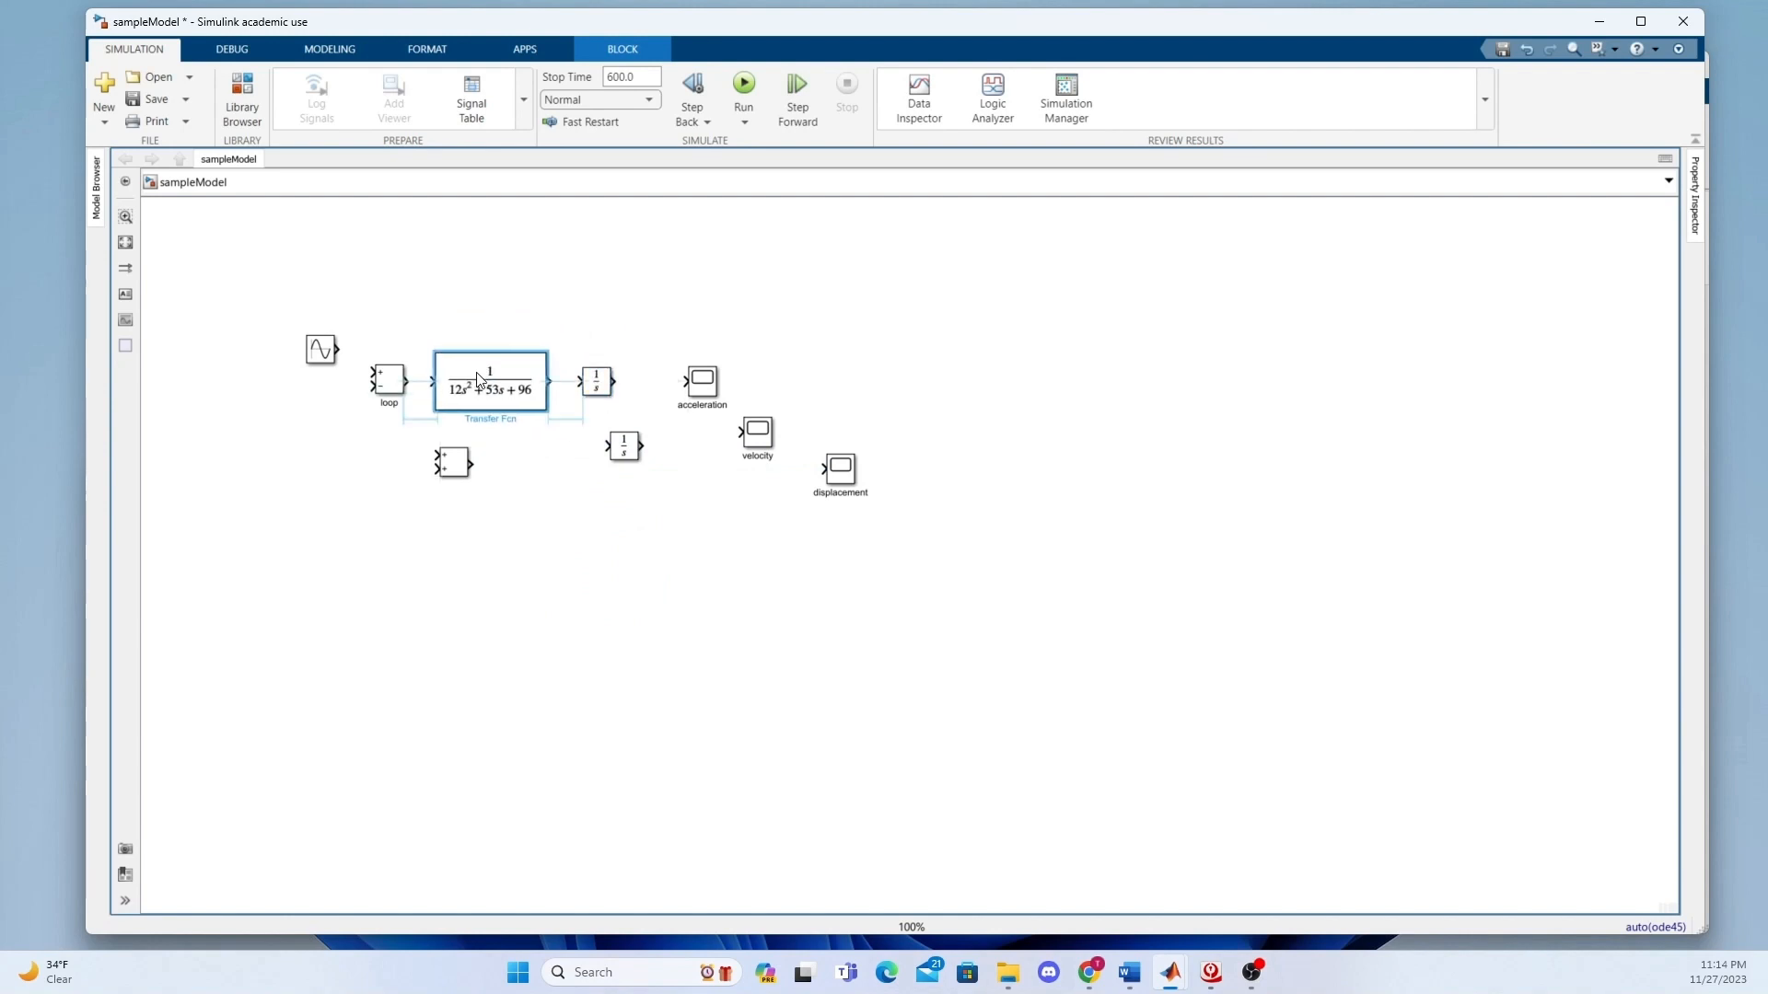
click(514, 608)
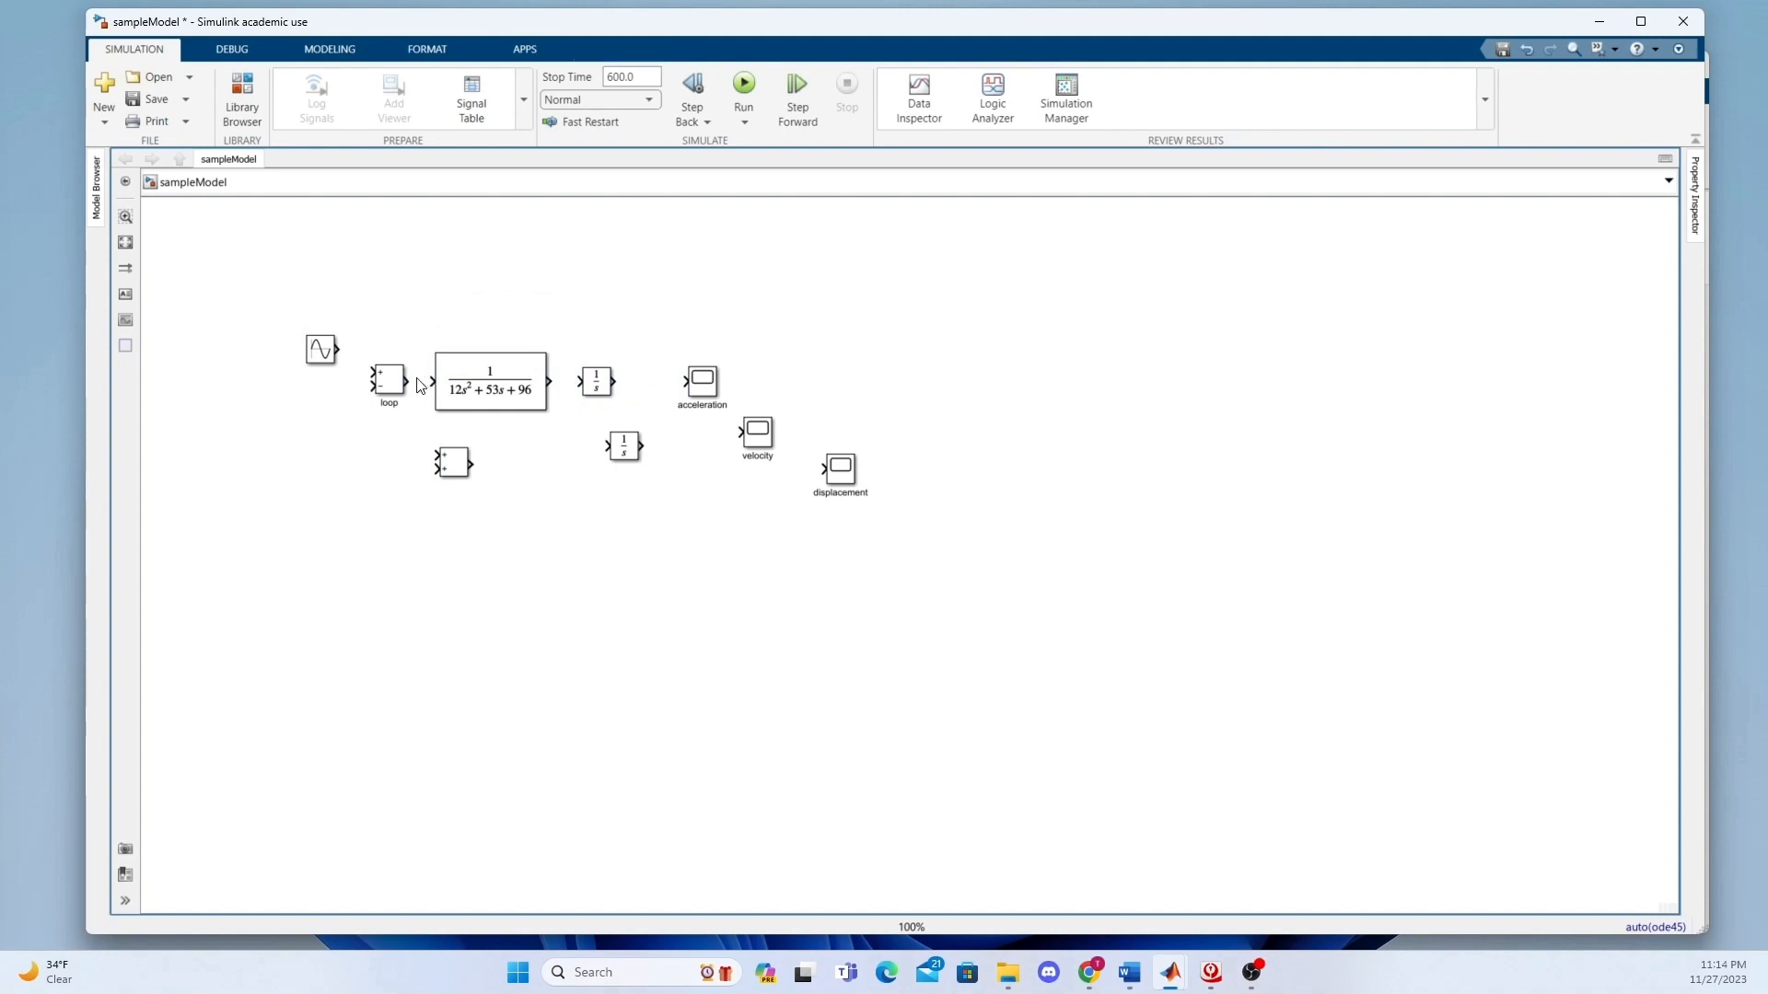
Connect the loop block's output to the Transfer Fcn block and the Transfer Fcn output to the first integrator.
drag(407, 381, 429, 380)
drag(432, 381, 434, 381)
drag(552, 379, 653, 409)
Rename the integrator fed by the Transfer Fcn block to "Velocity Data".
text(IVelo)
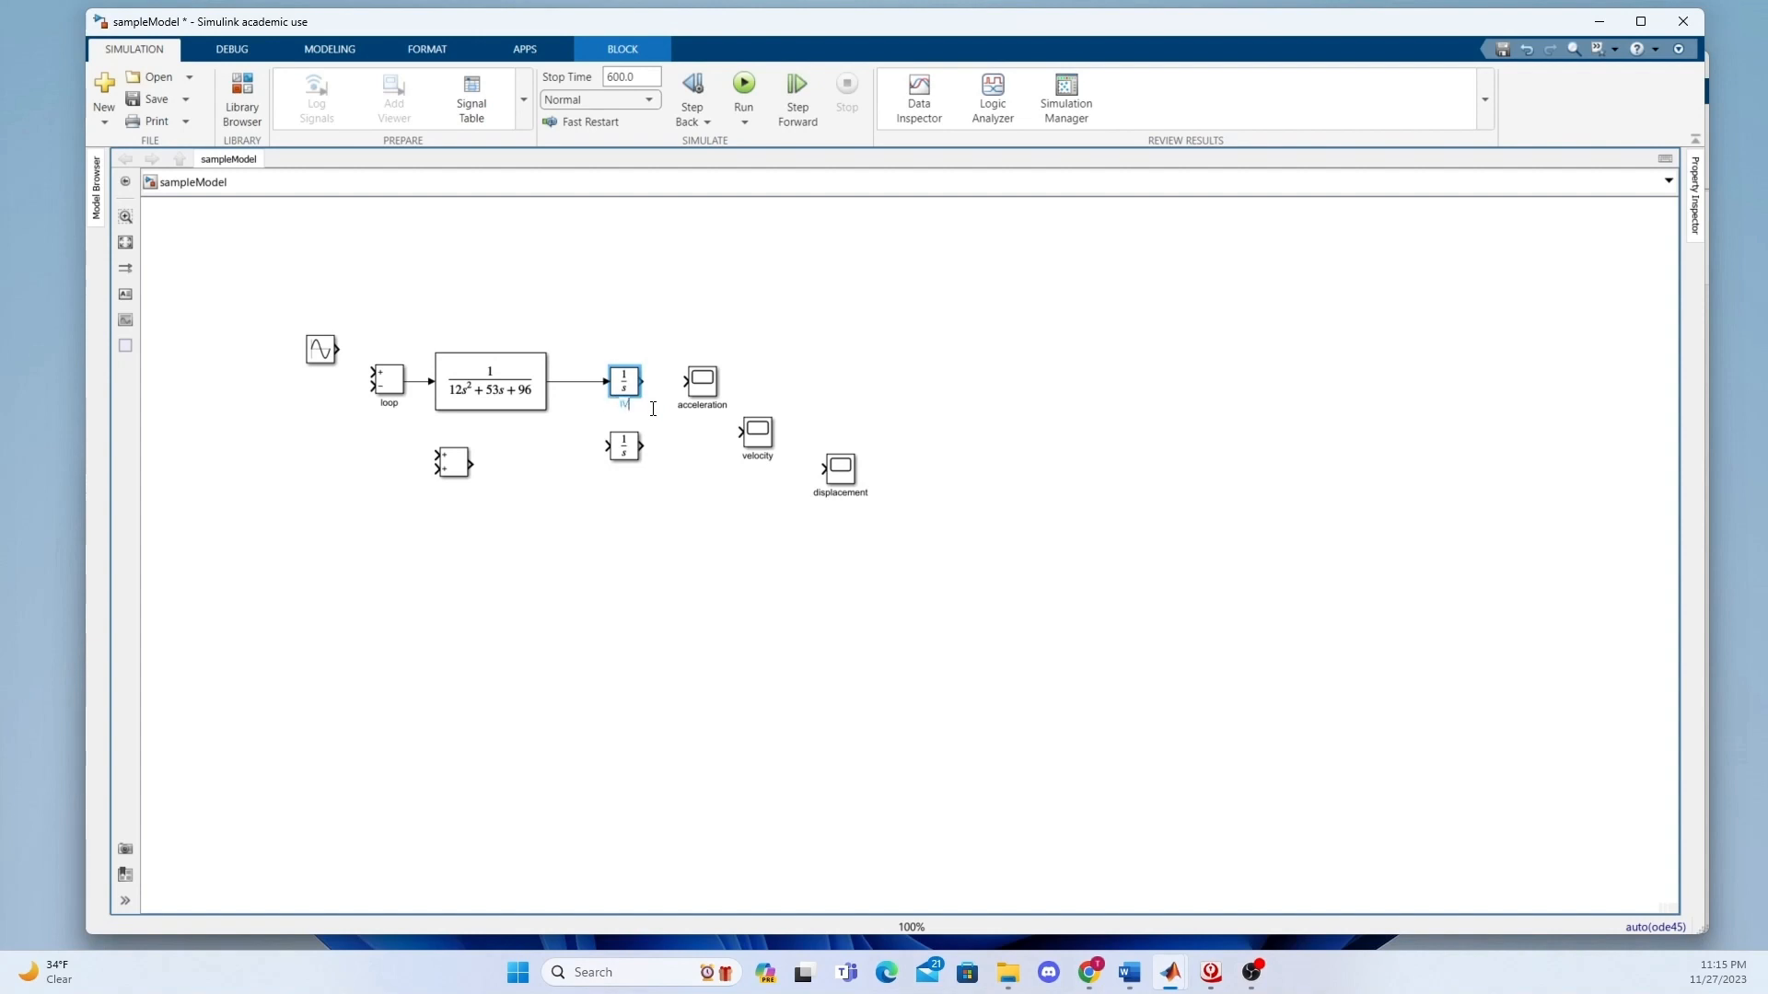
key(BackSpace)
key(BackSpace)
key(BackSpace)
key(BackSpace)
key(BackSpace)
text(Velocity Data)
click(706, 527)
Move the acceleration scope above Velocity Data, and spread the velocity scope and the second integrator out to its right.
click(702, 381)
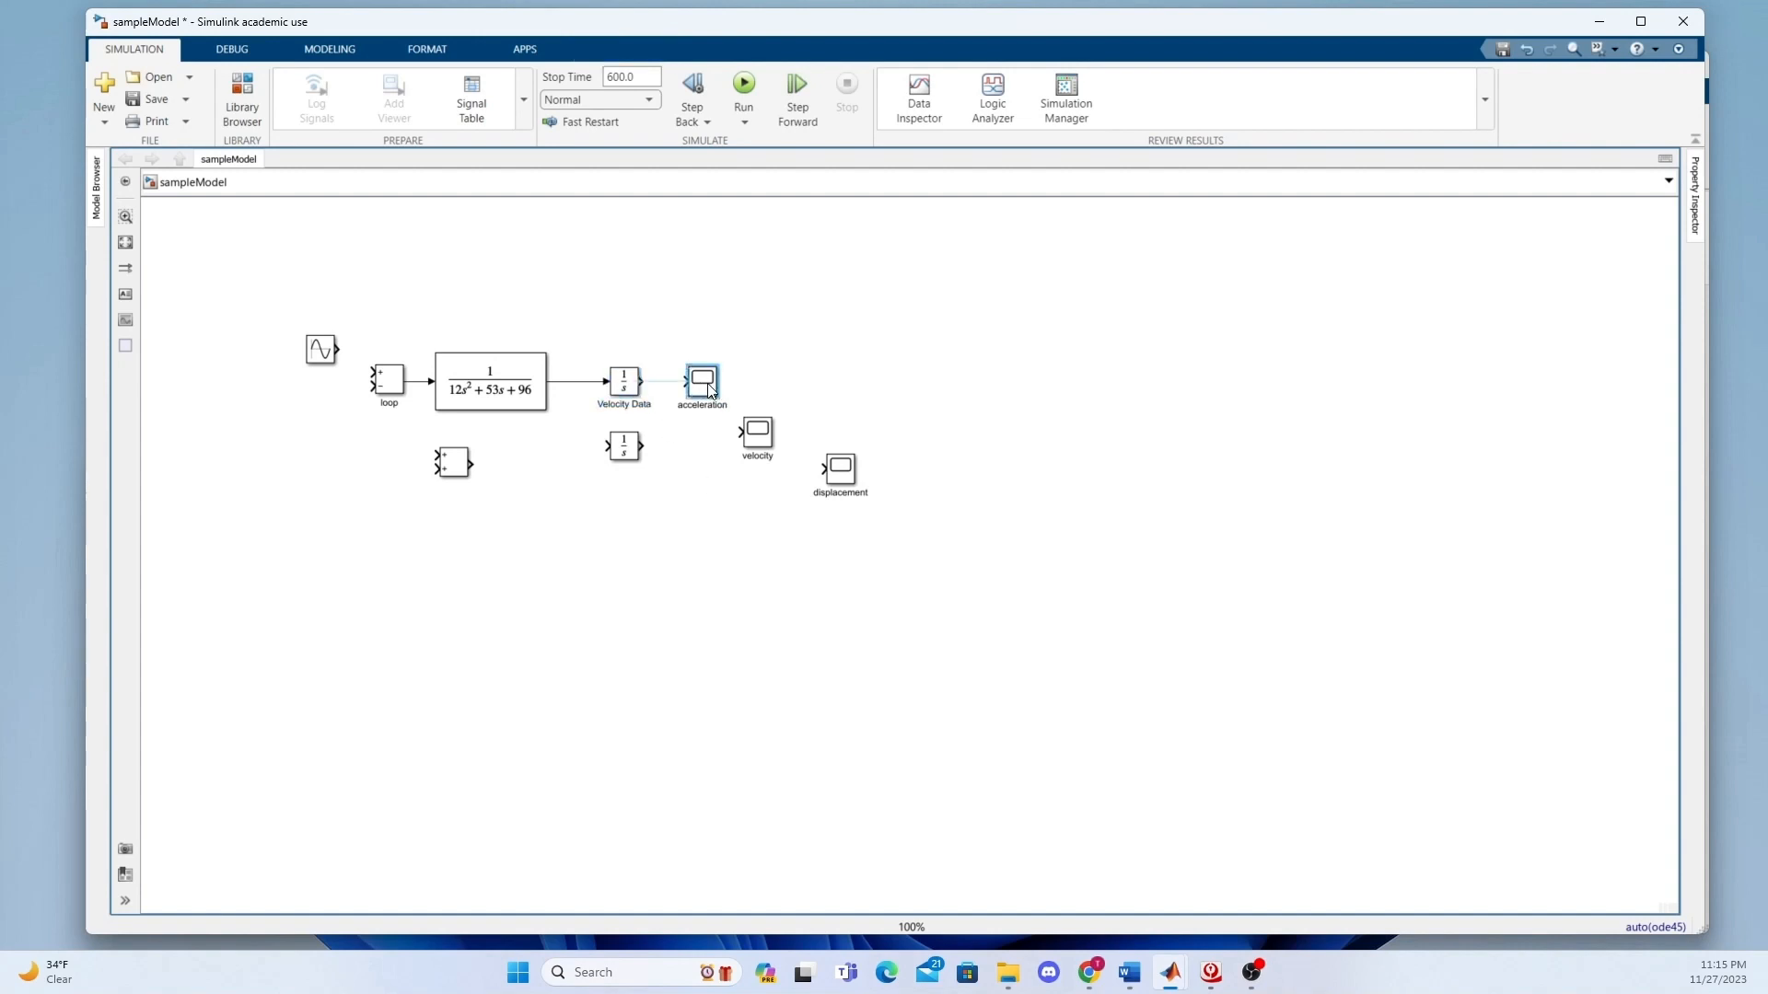
drag(702, 381, 612, 295)
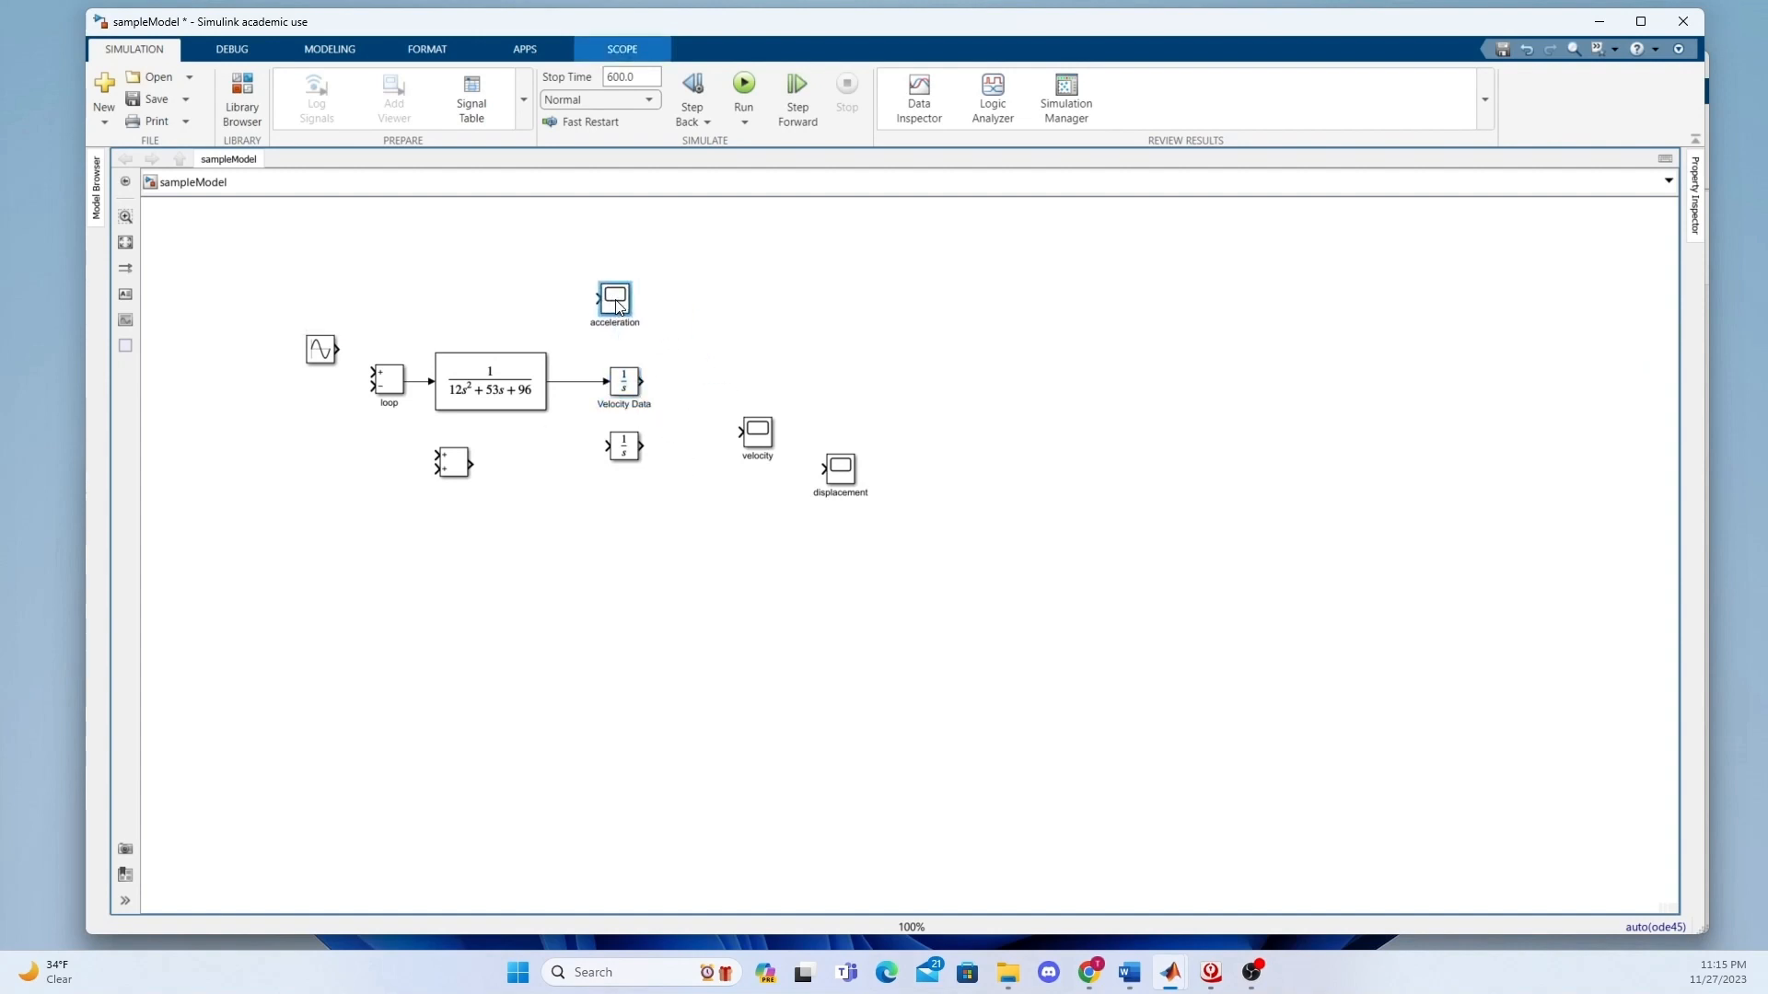
click(784, 447)
drag(770, 446, 819, 378)
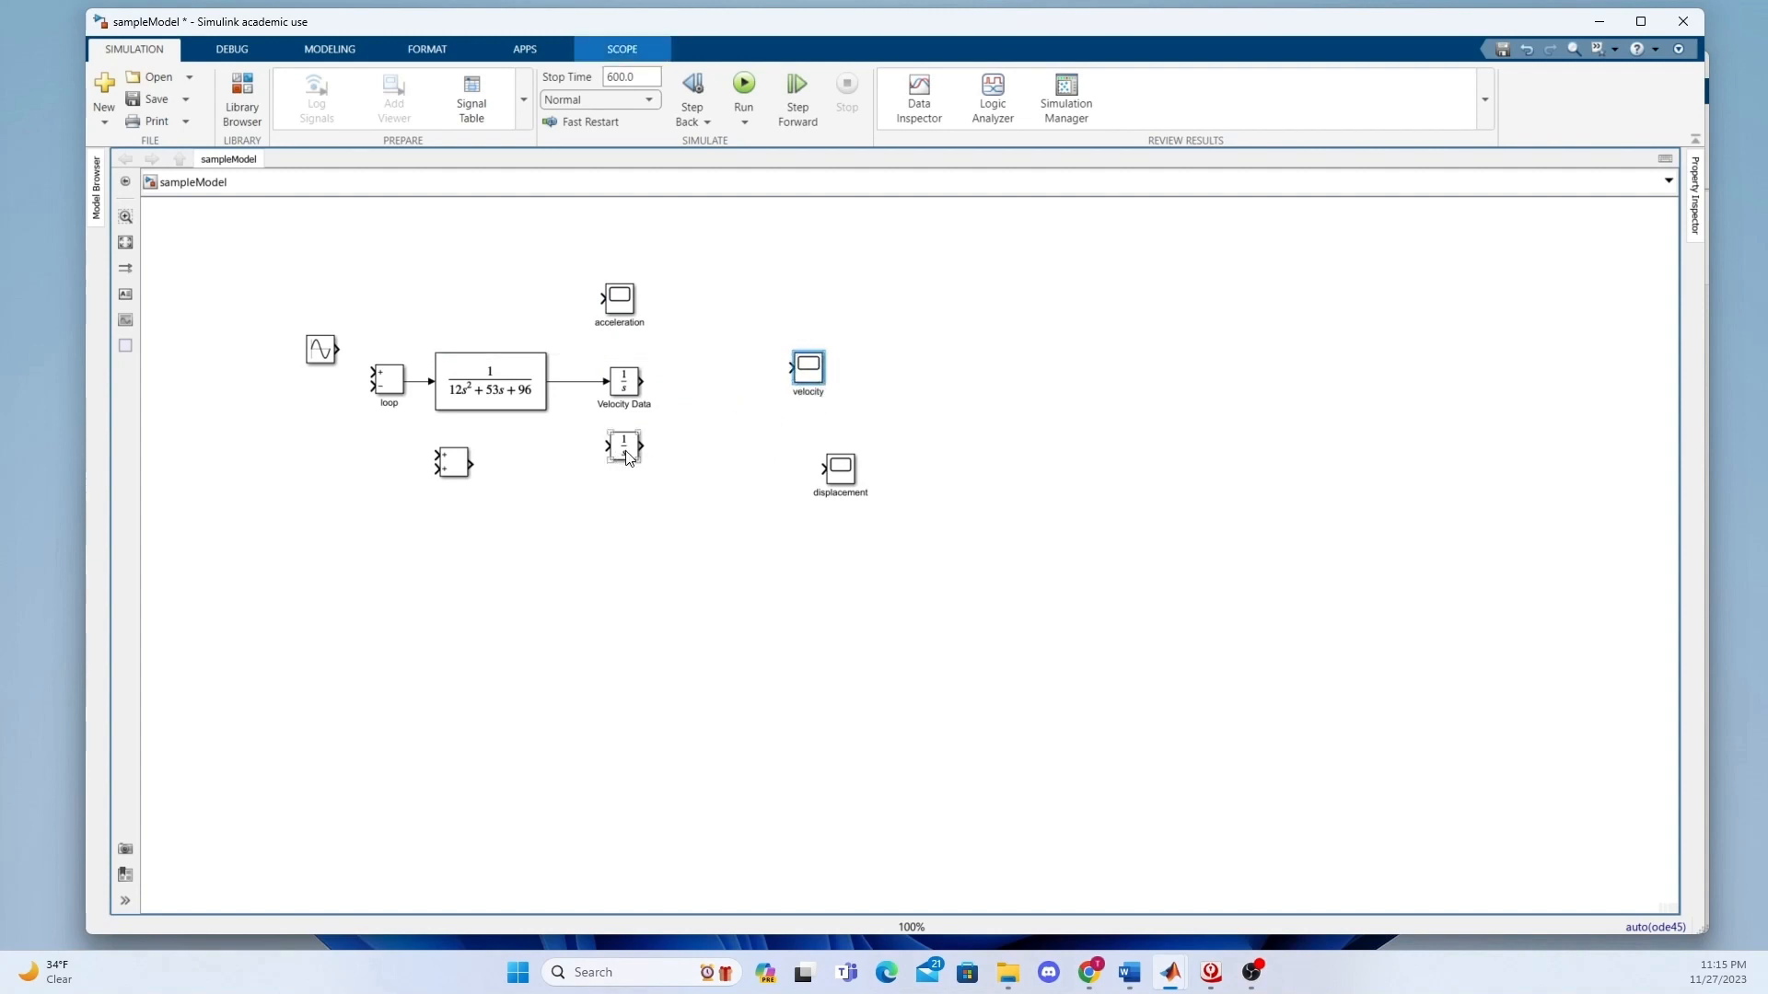
drag(623, 447, 730, 441)
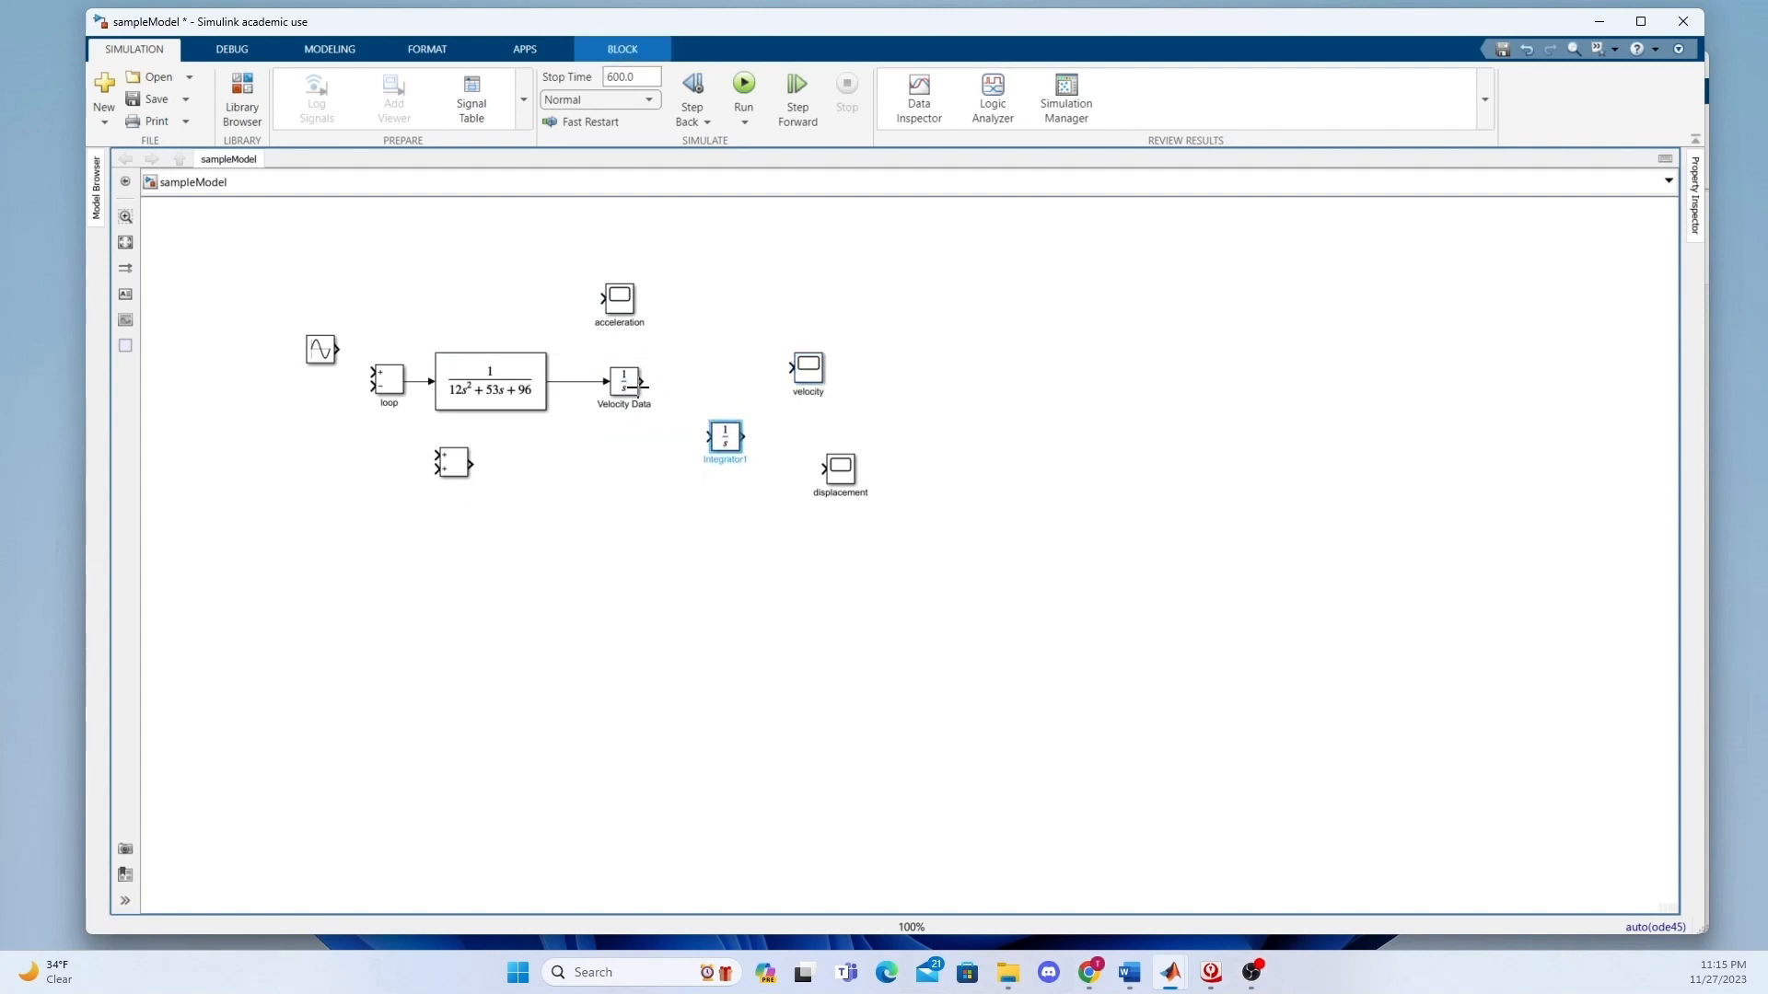
Connect the Velocity Data output to the second integrator and rename that integrator "position data".
drag(641, 382, 707, 437)
click(728, 440)
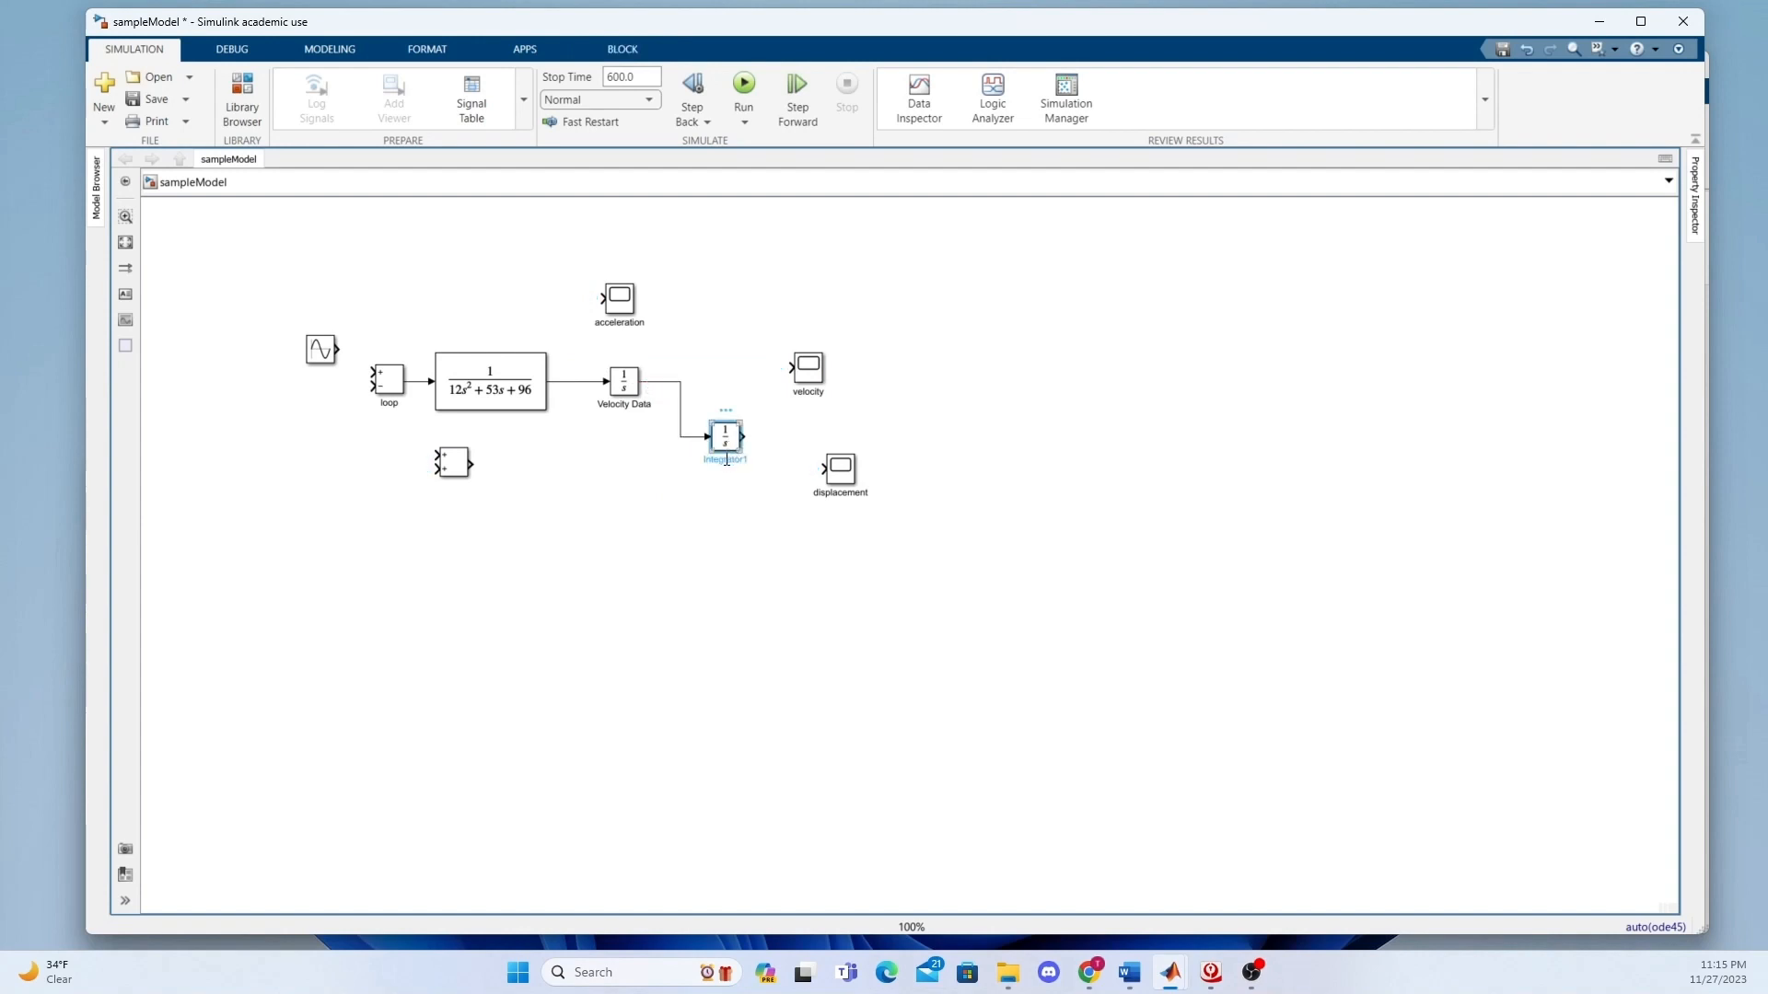
drag(707, 461, 756, 465)
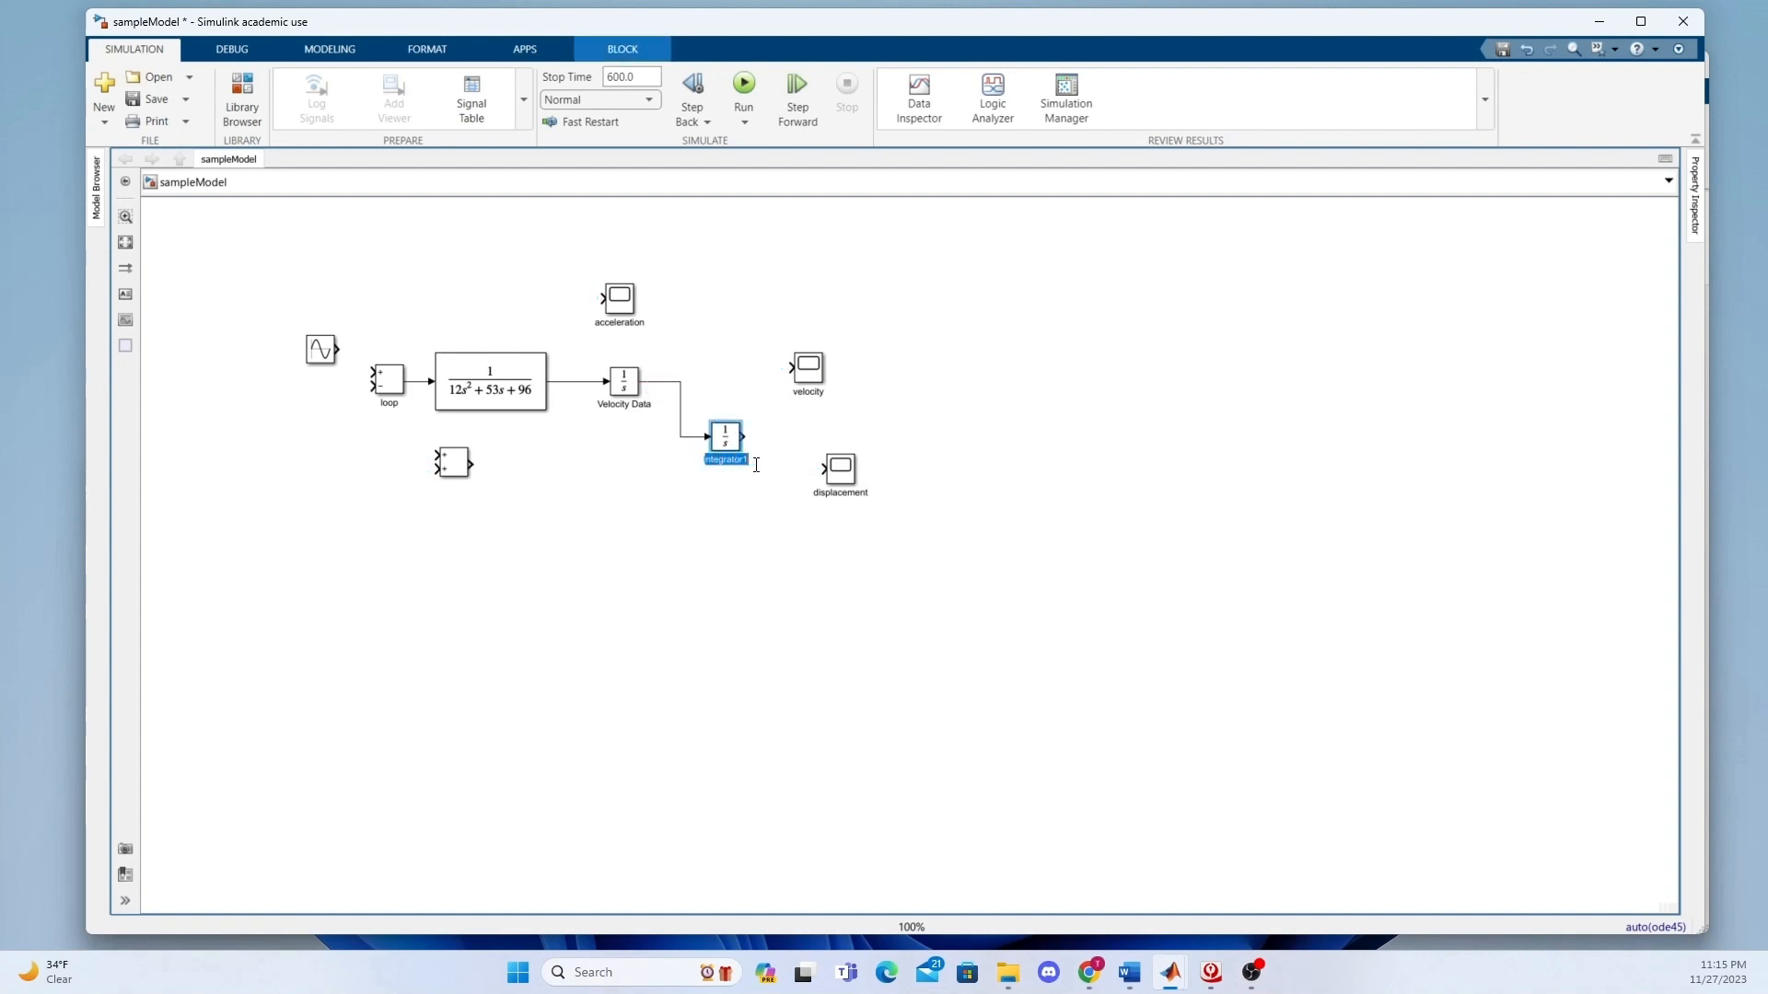
text(position)
key(ctrl+a)
key(BackSpace)
text(position data)
click(761, 522)
Wire the Transfer Fcn output to the acceleration scope, Velocity Data to the velocity scope, and position data to the displacement scope.
drag(804, 373, 764, 358)
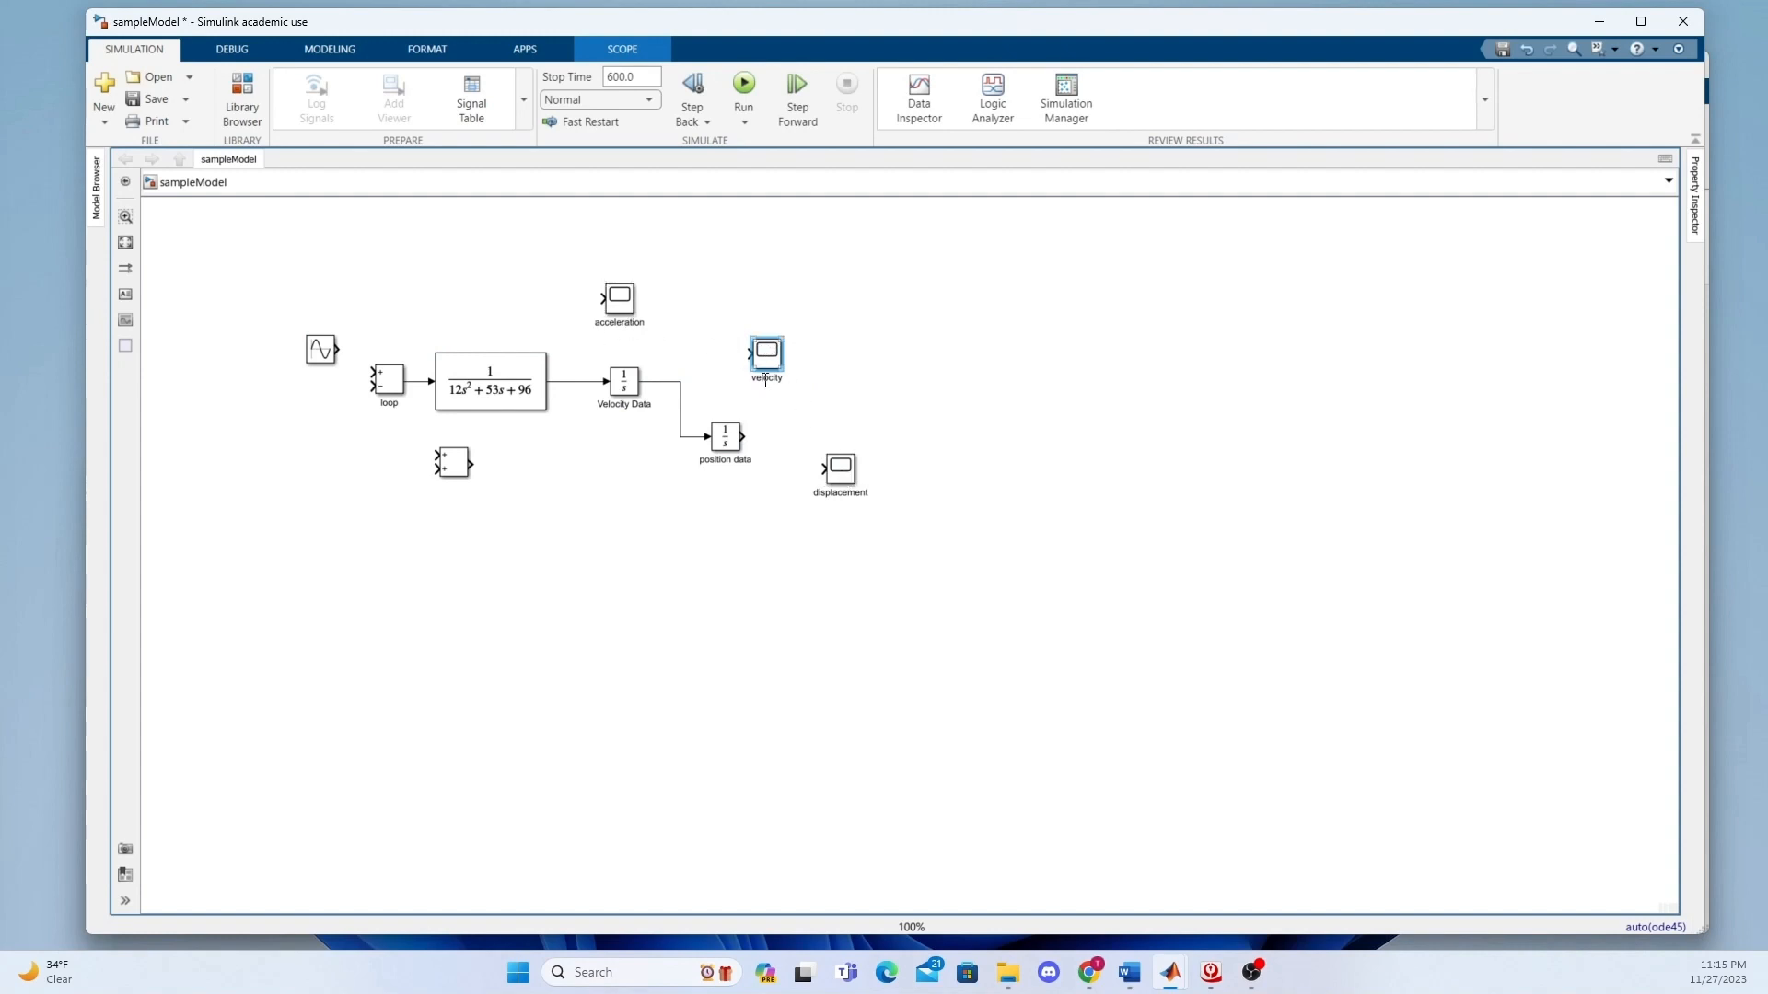
click(601, 301)
drag(600, 301, 585, 381)
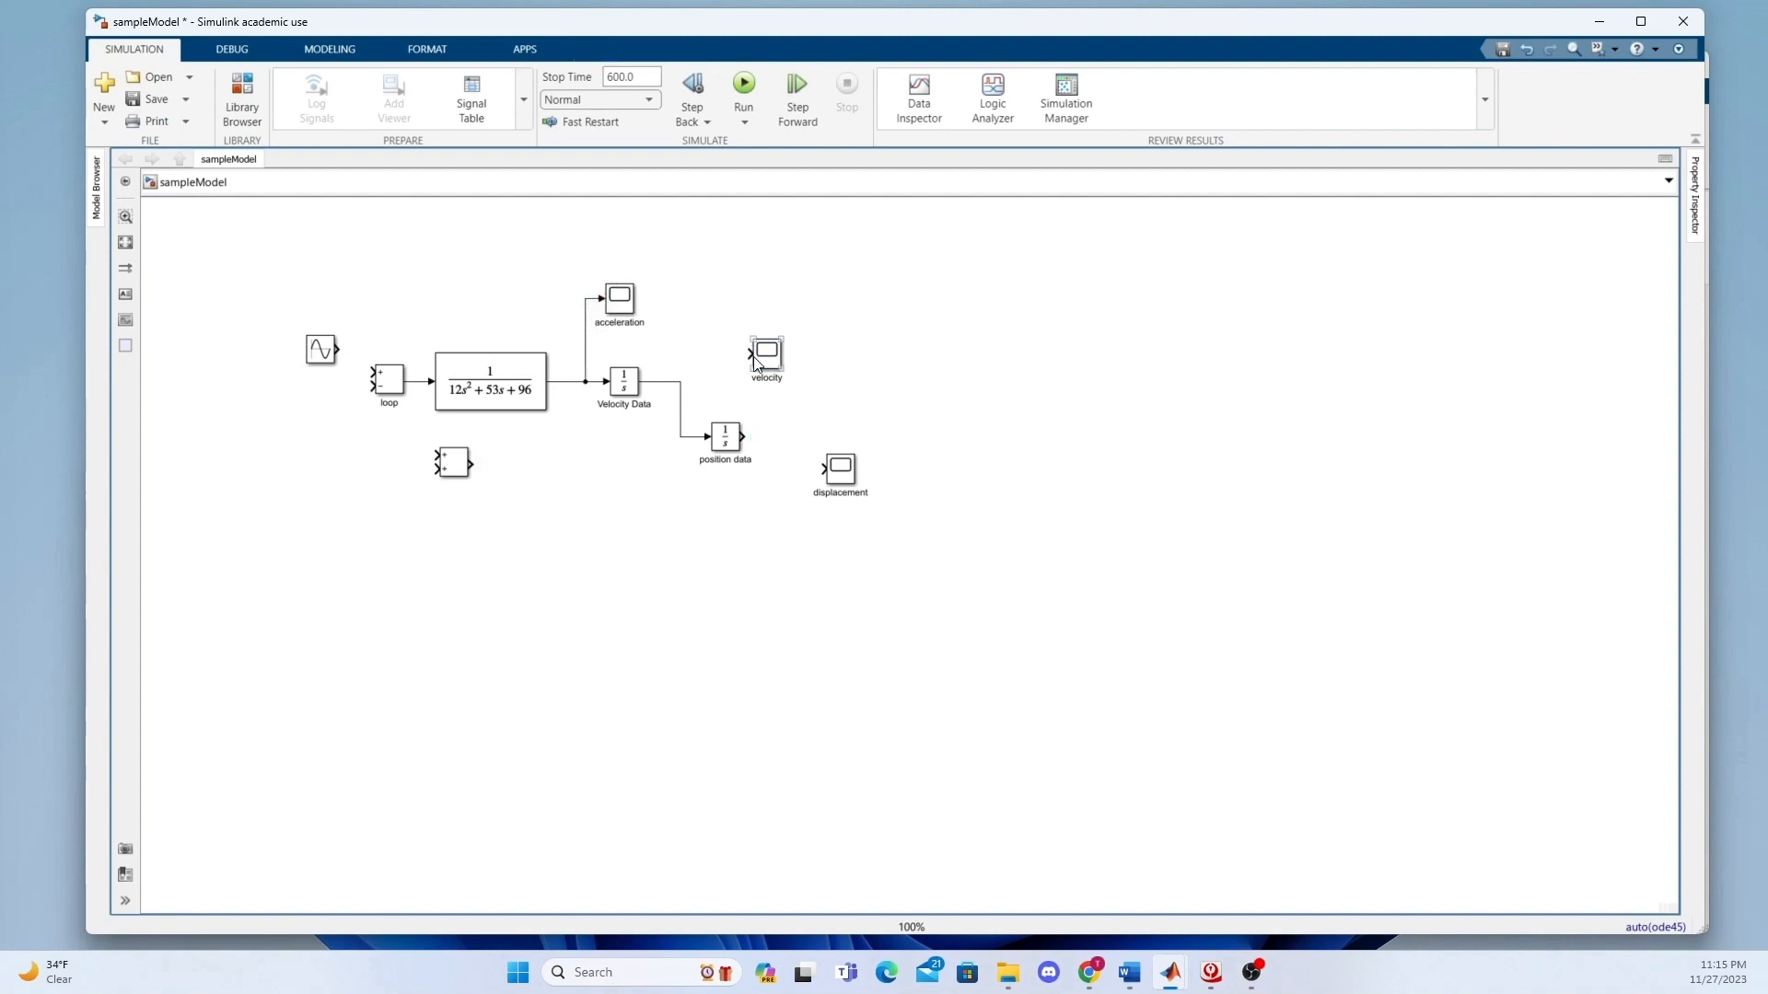
drag(751, 355, 680, 381)
drag(742, 437, 819, 468)
Move the Add block below the Transfer Fcn block and feed its two inputs from the velocity and displacement signals.
drag(444, 466, 523, 486)
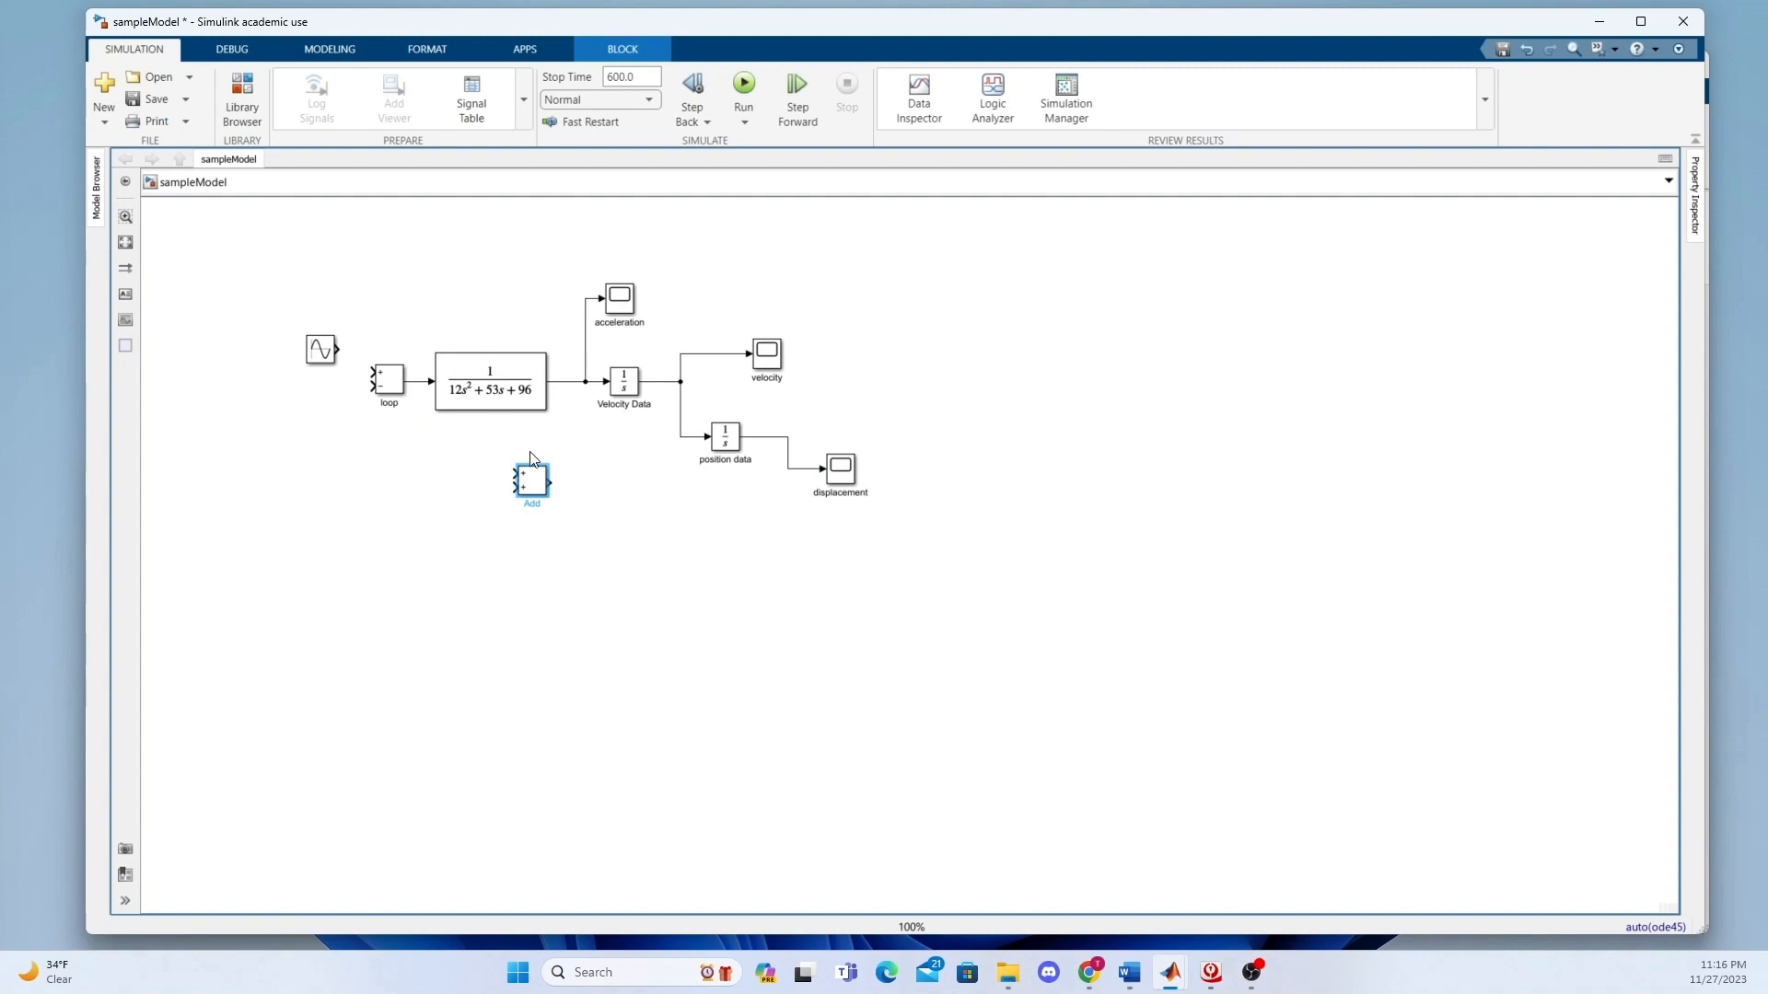
drag(510, 473, 677, 416)
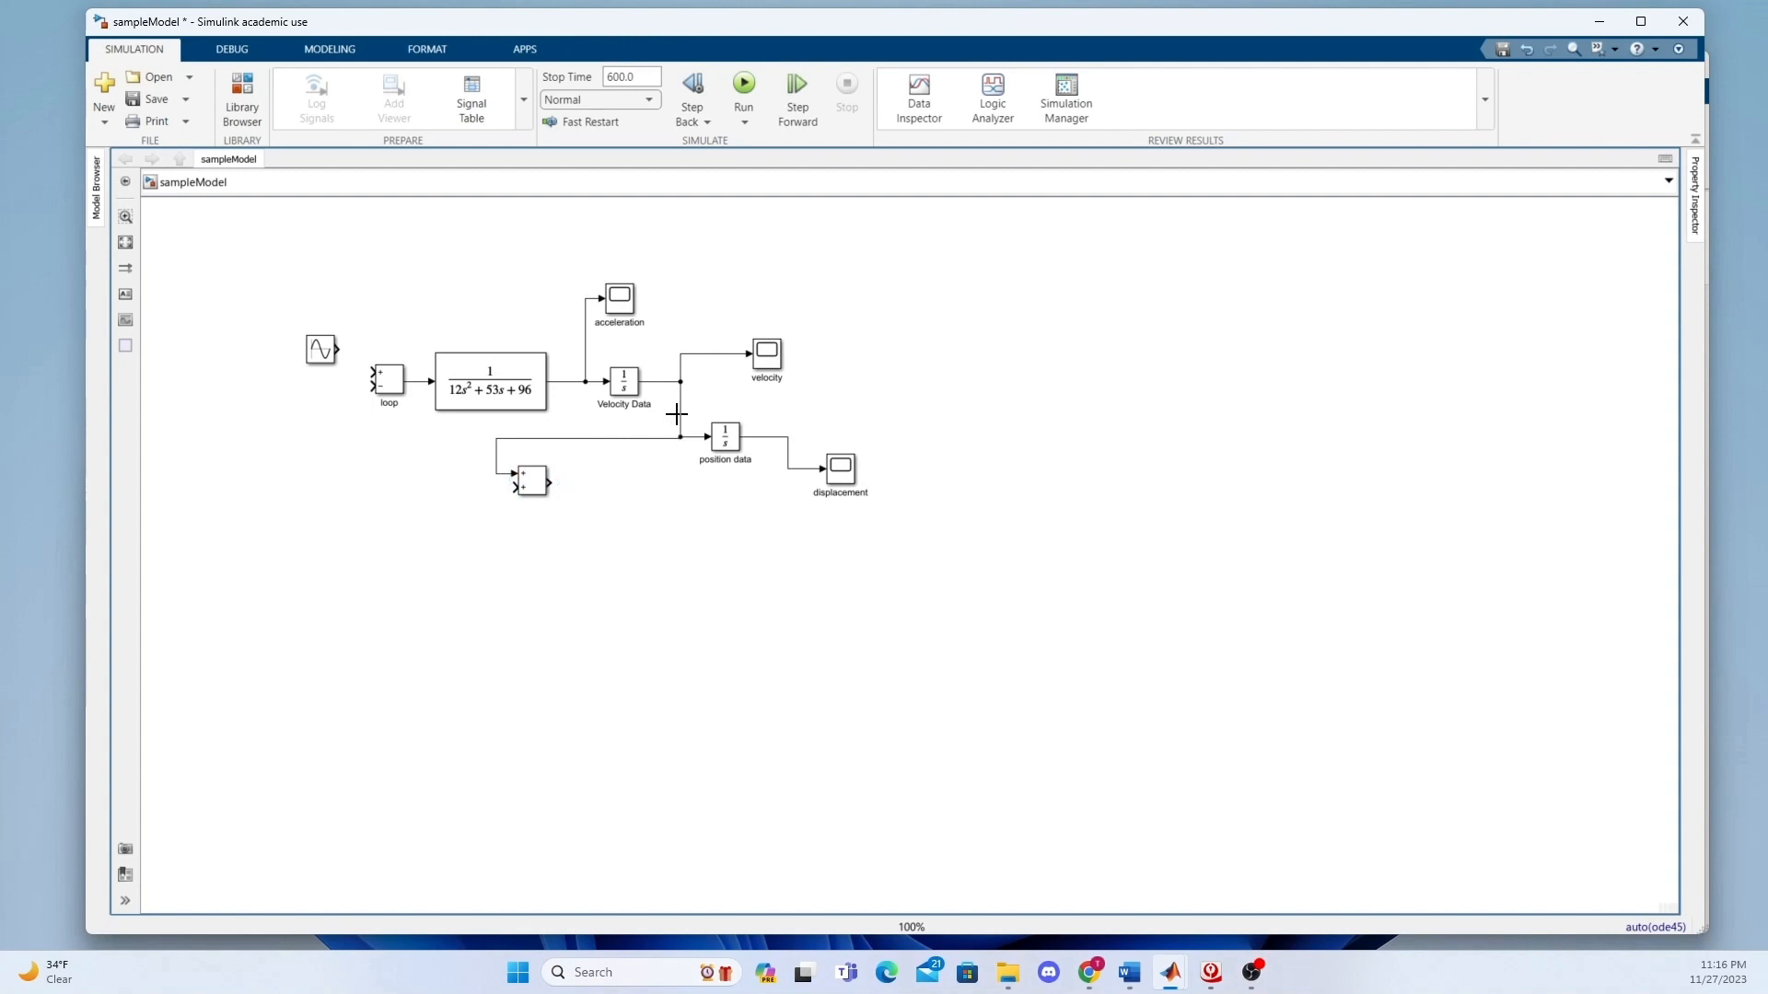
drag(513, 486, 794, 469)
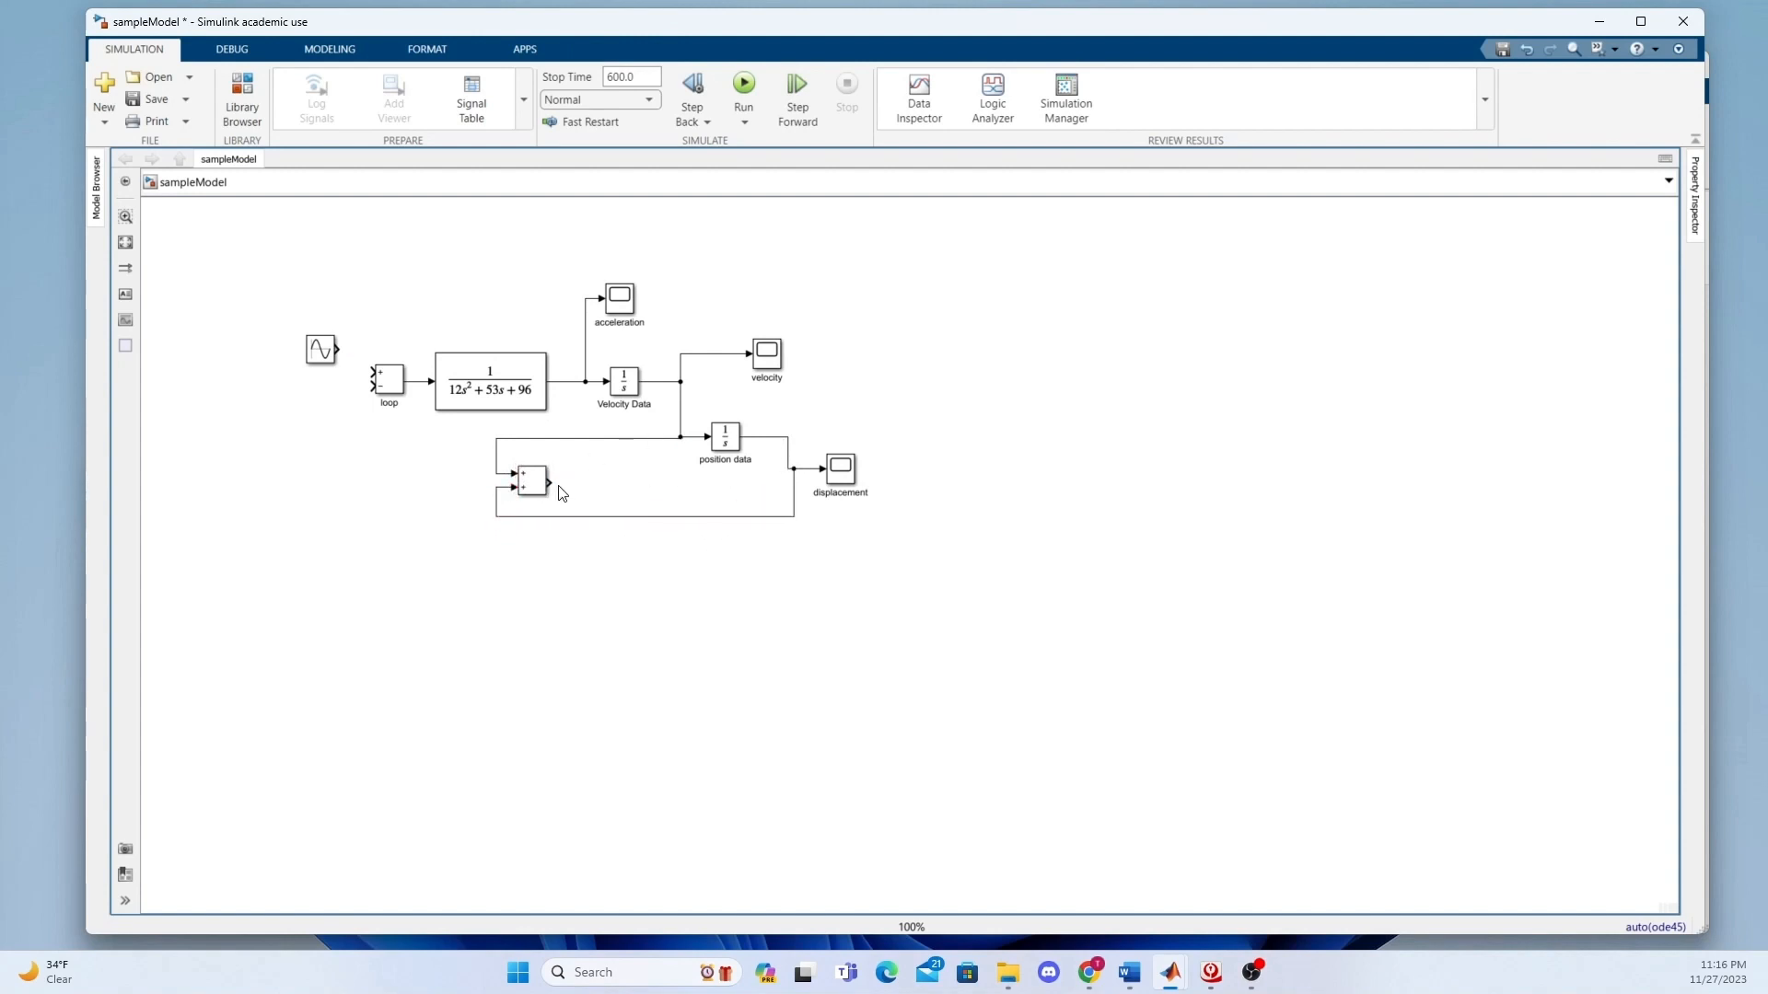
Connect the Add block's output to the loop block's minus input and the sine wave to its plus input.
drag(550, 481, 368, 391)
drag(346, 349, 371, 371)
Set the initial condition of the Velocity Data integrator to 0.001.
click(622, 381)
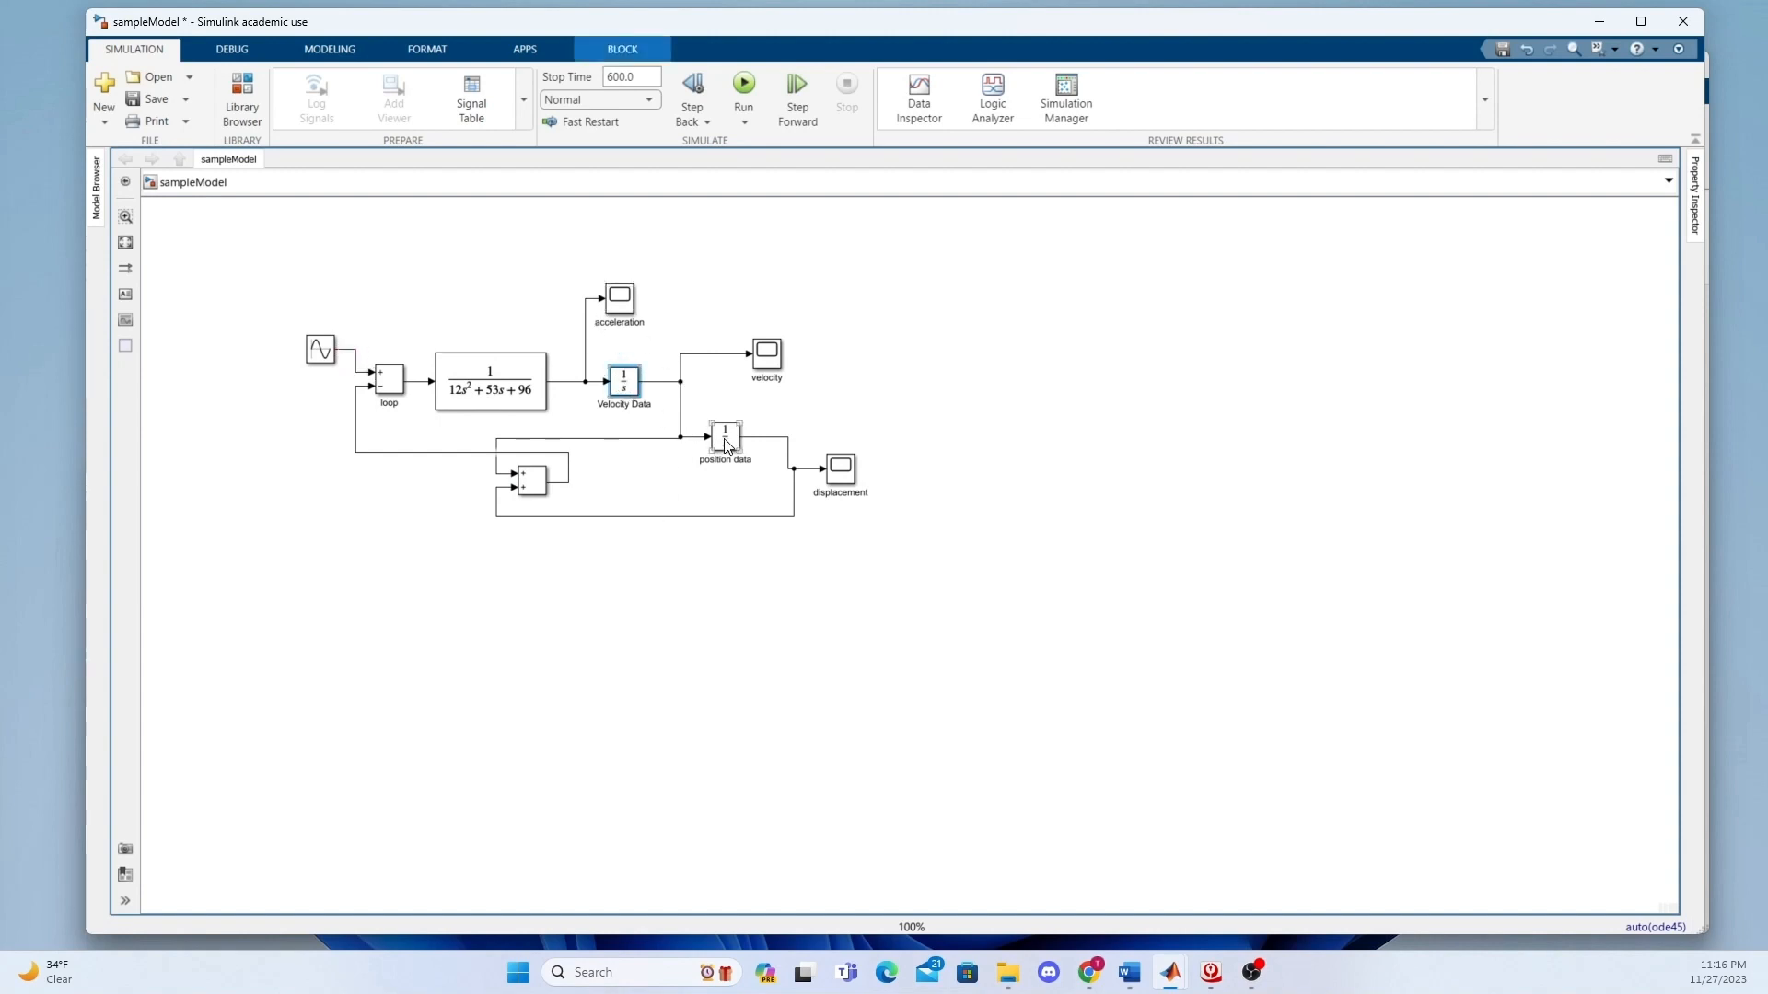
click(725, 439)
click(634, 388)
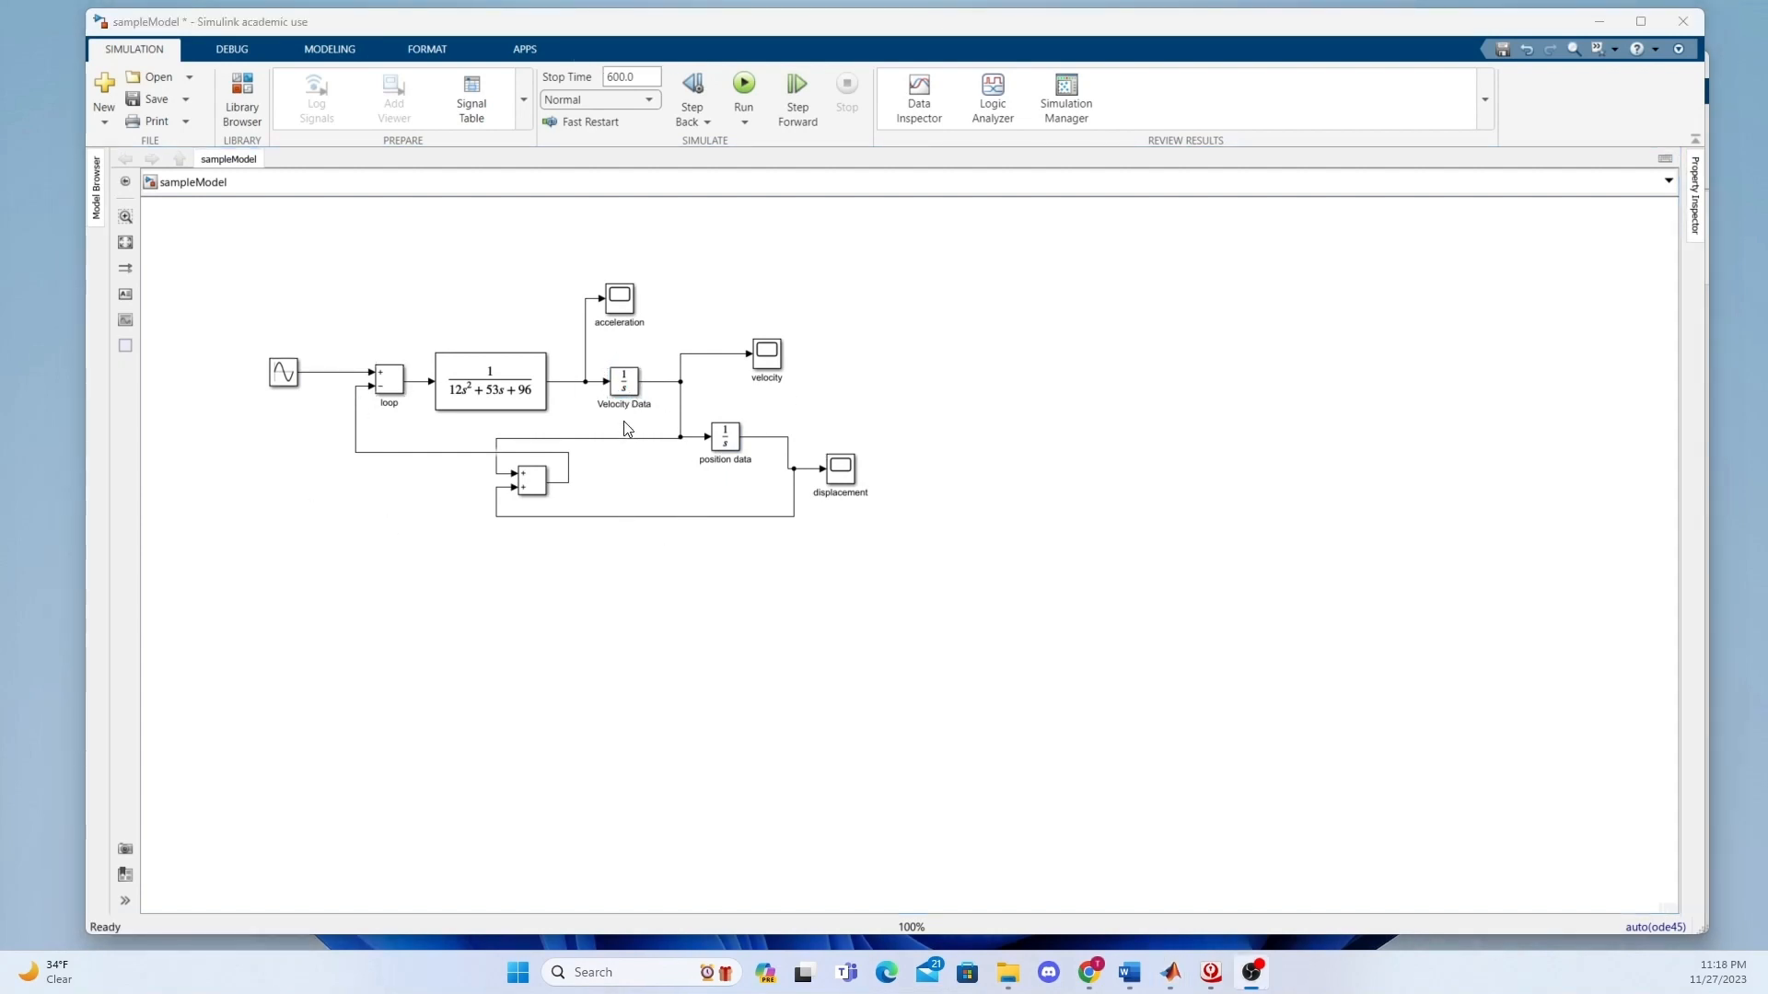
double_click(625, 386)
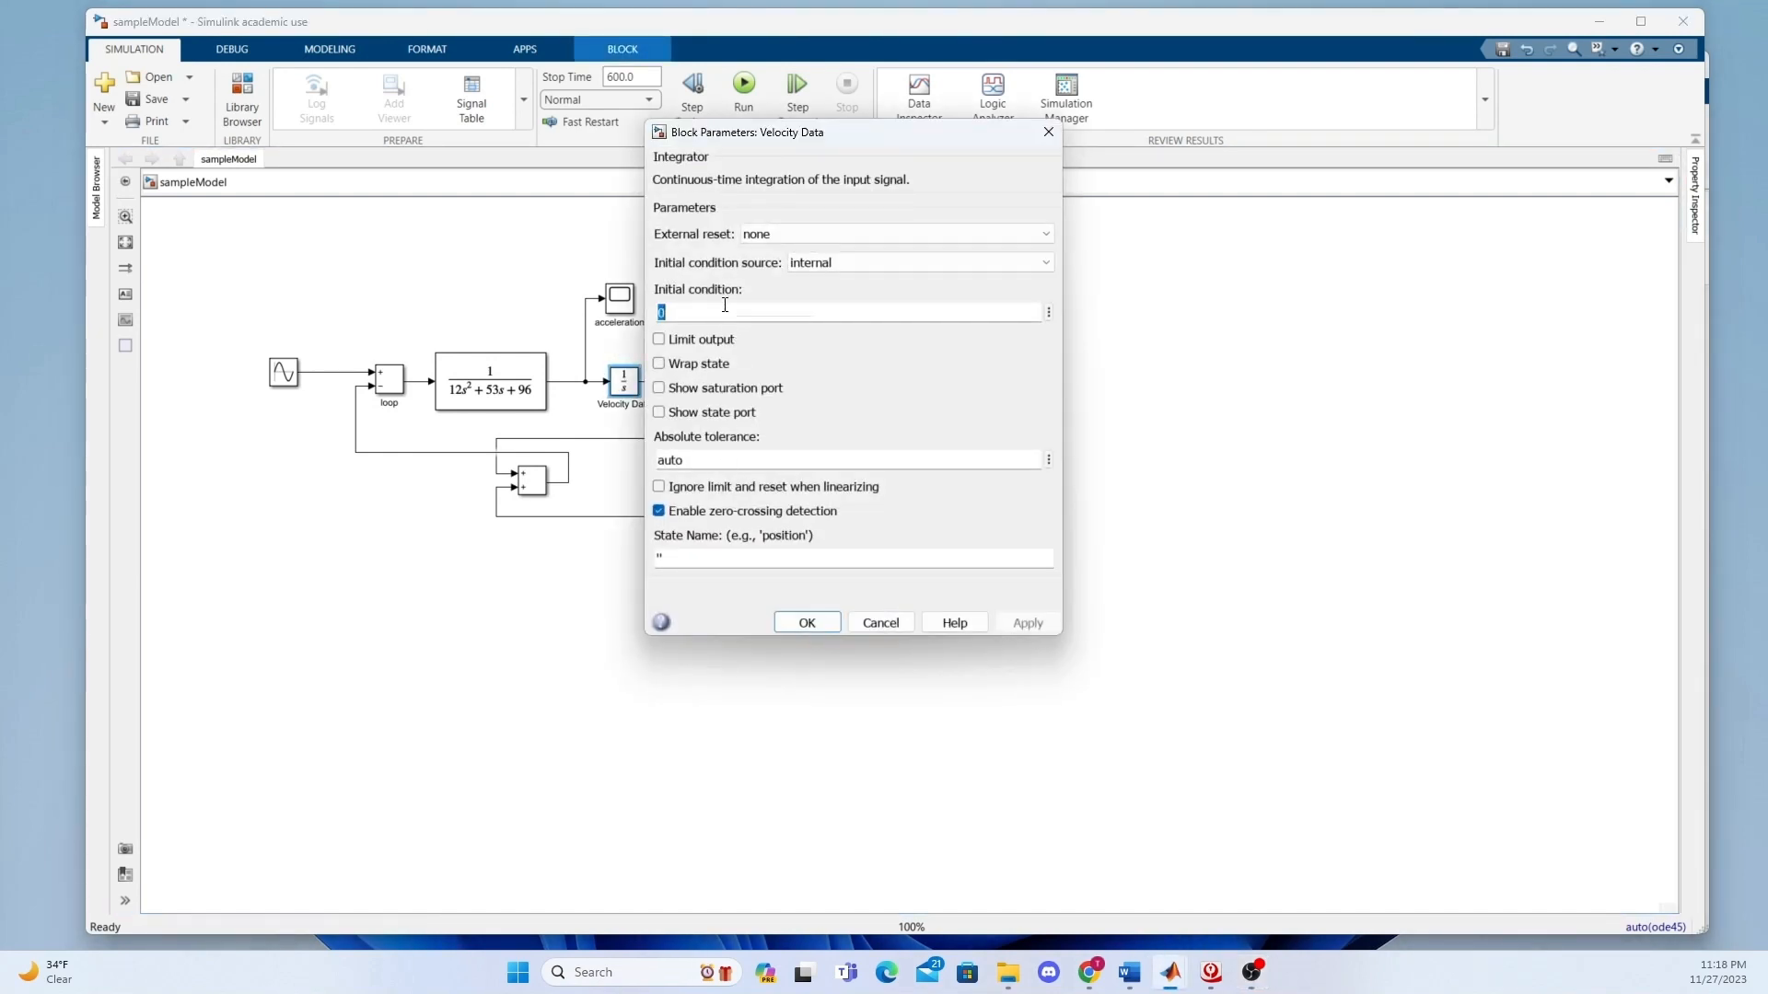
text(0.001)
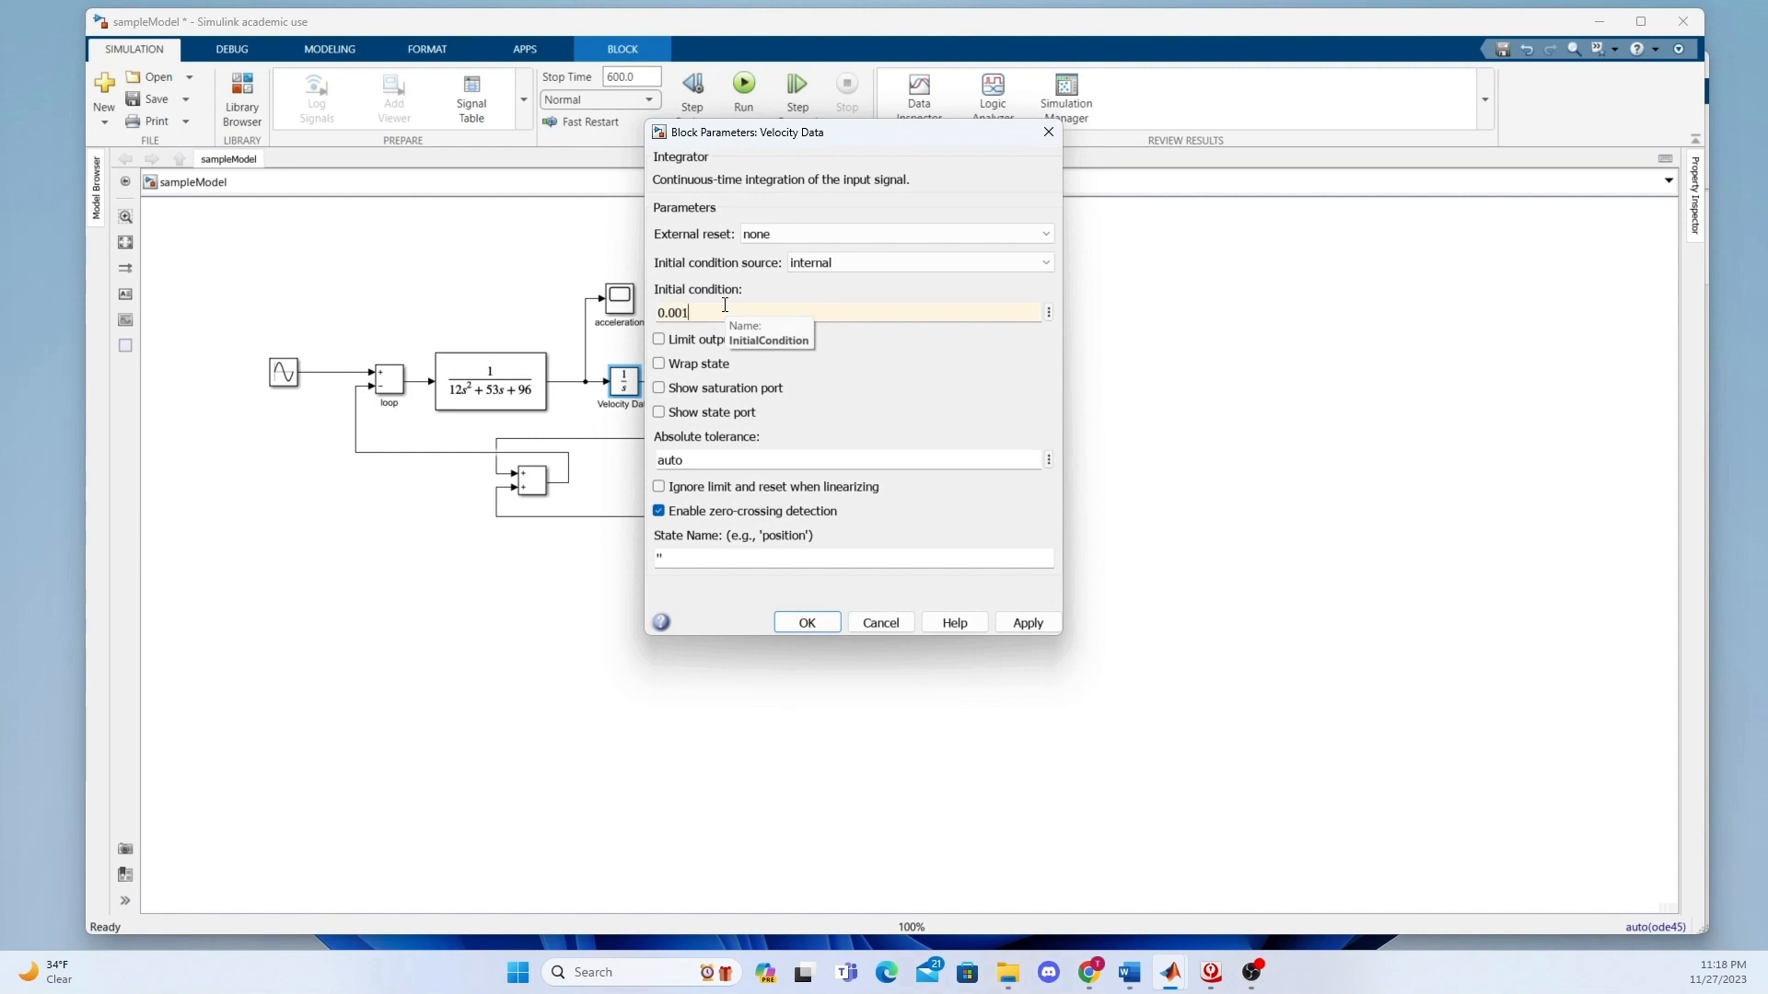
click(1028, 624)
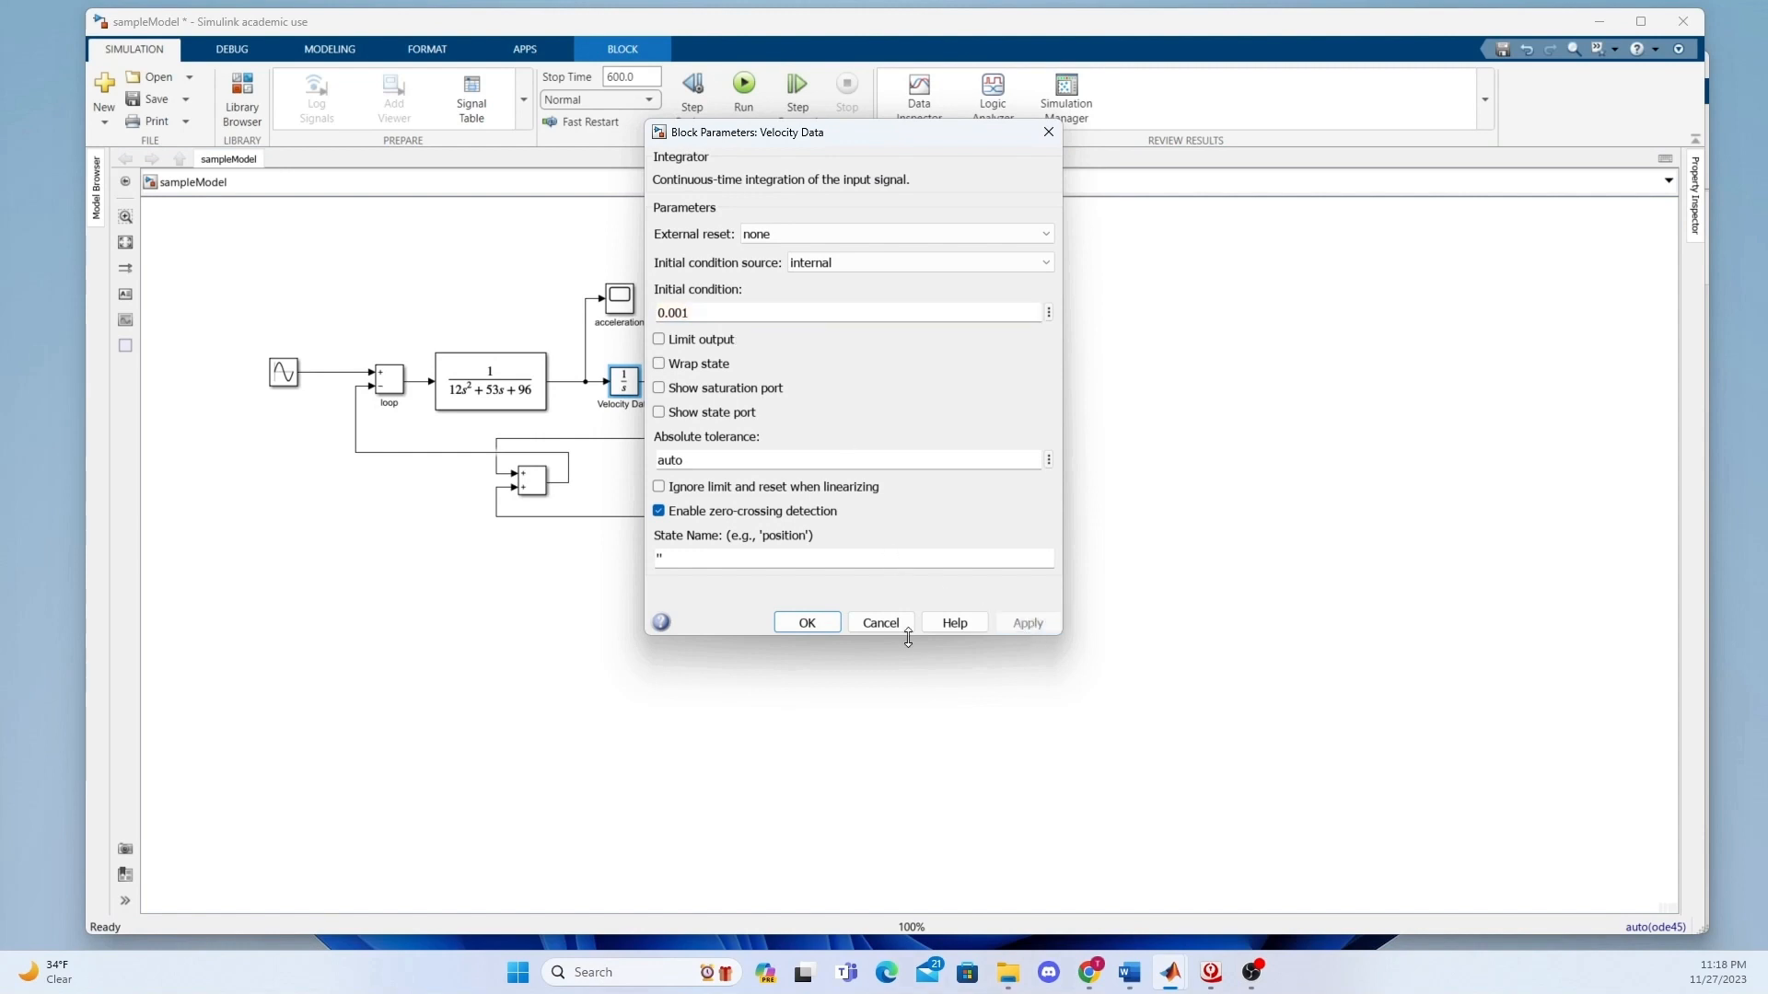
click(801, 625)
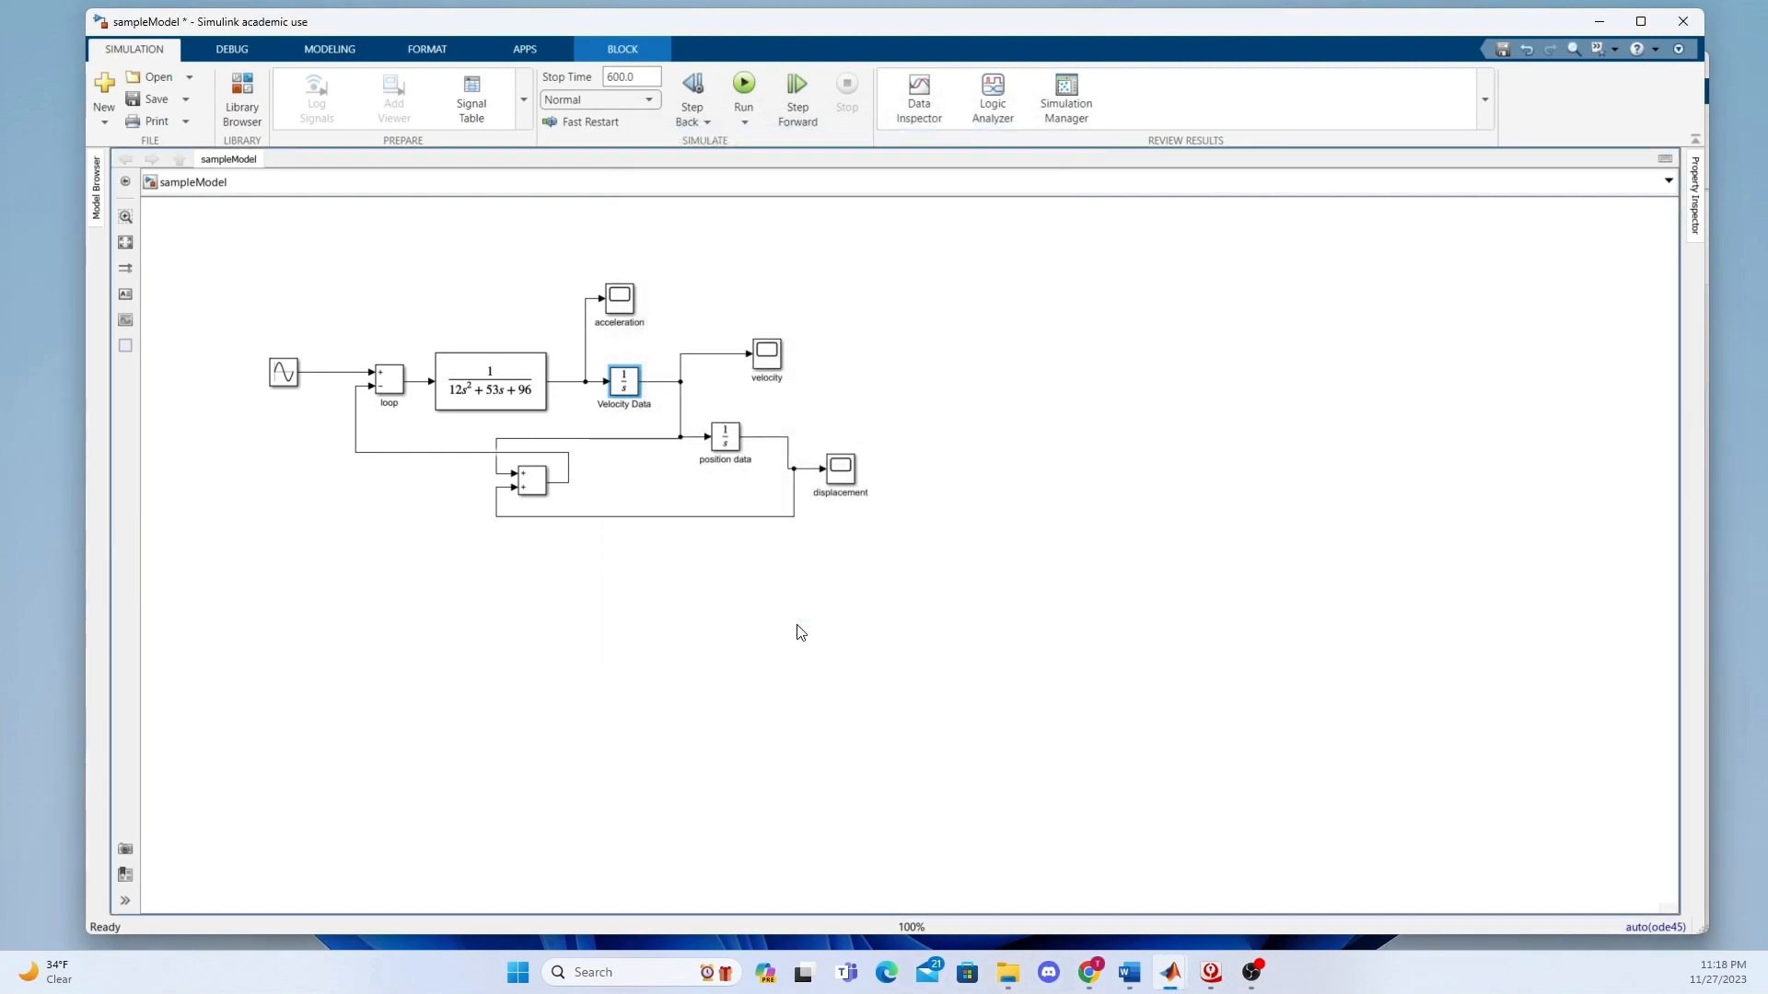
Set the initial condition of the position data integrator to 0.005.
double_click(728, 442)
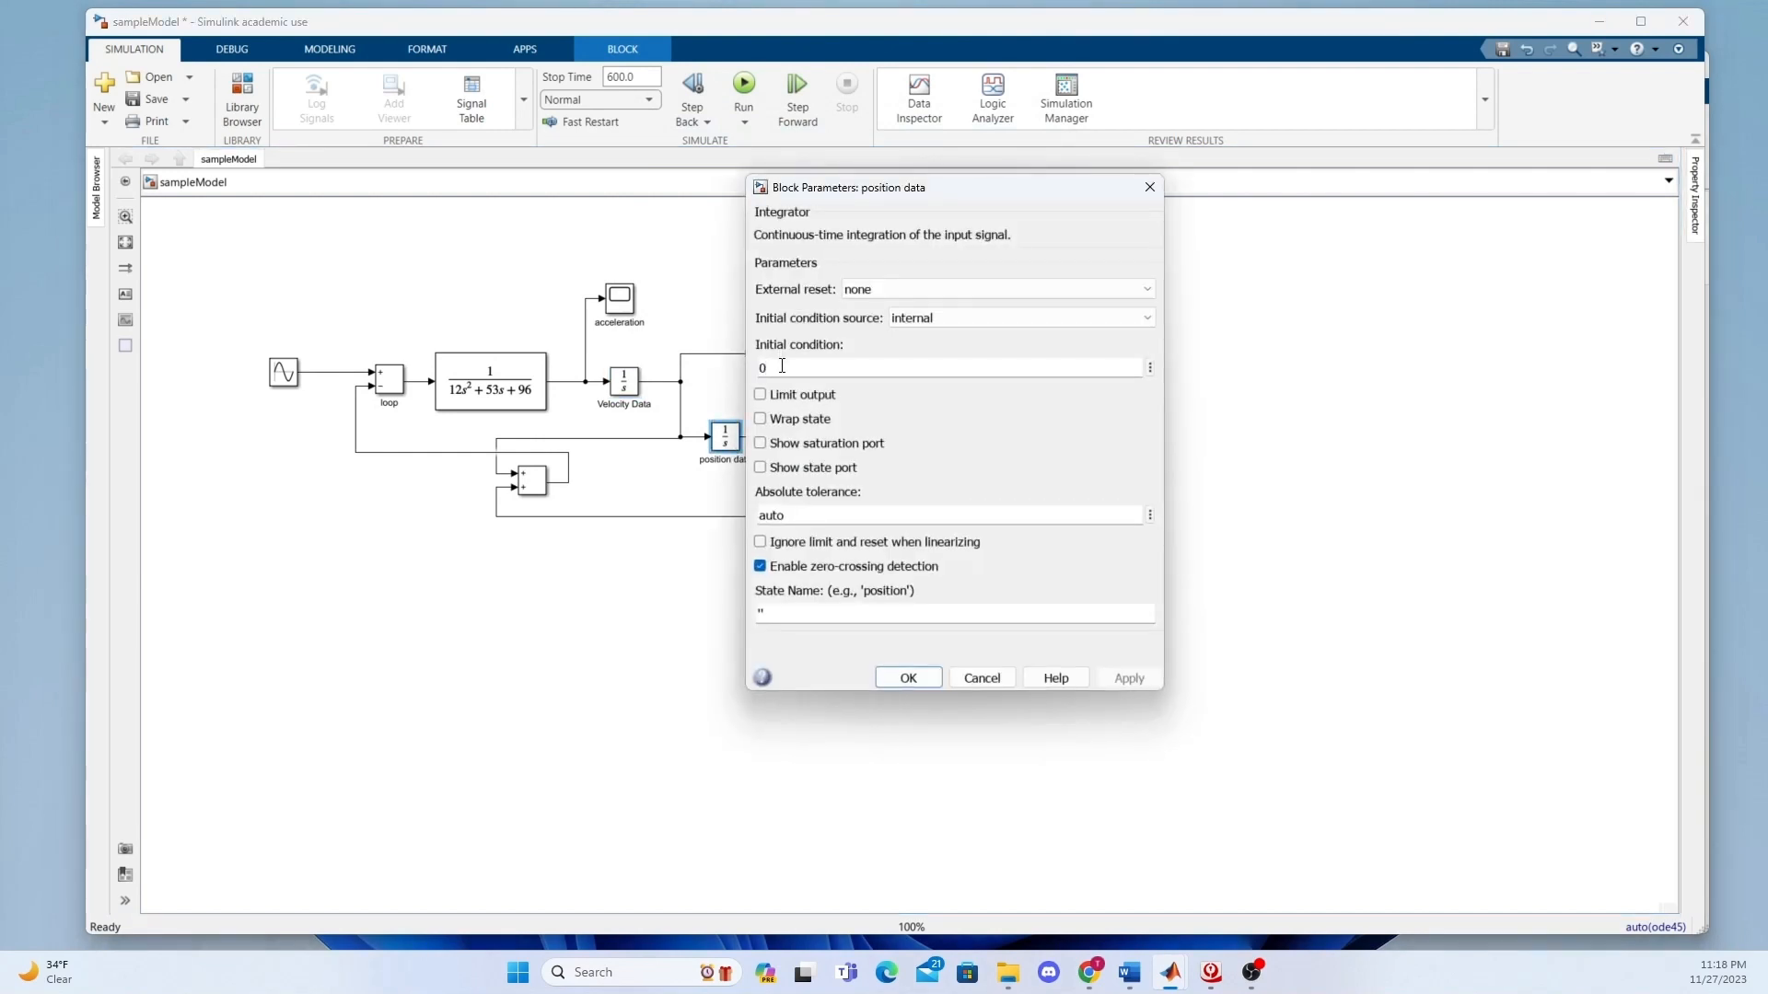
text(.005)
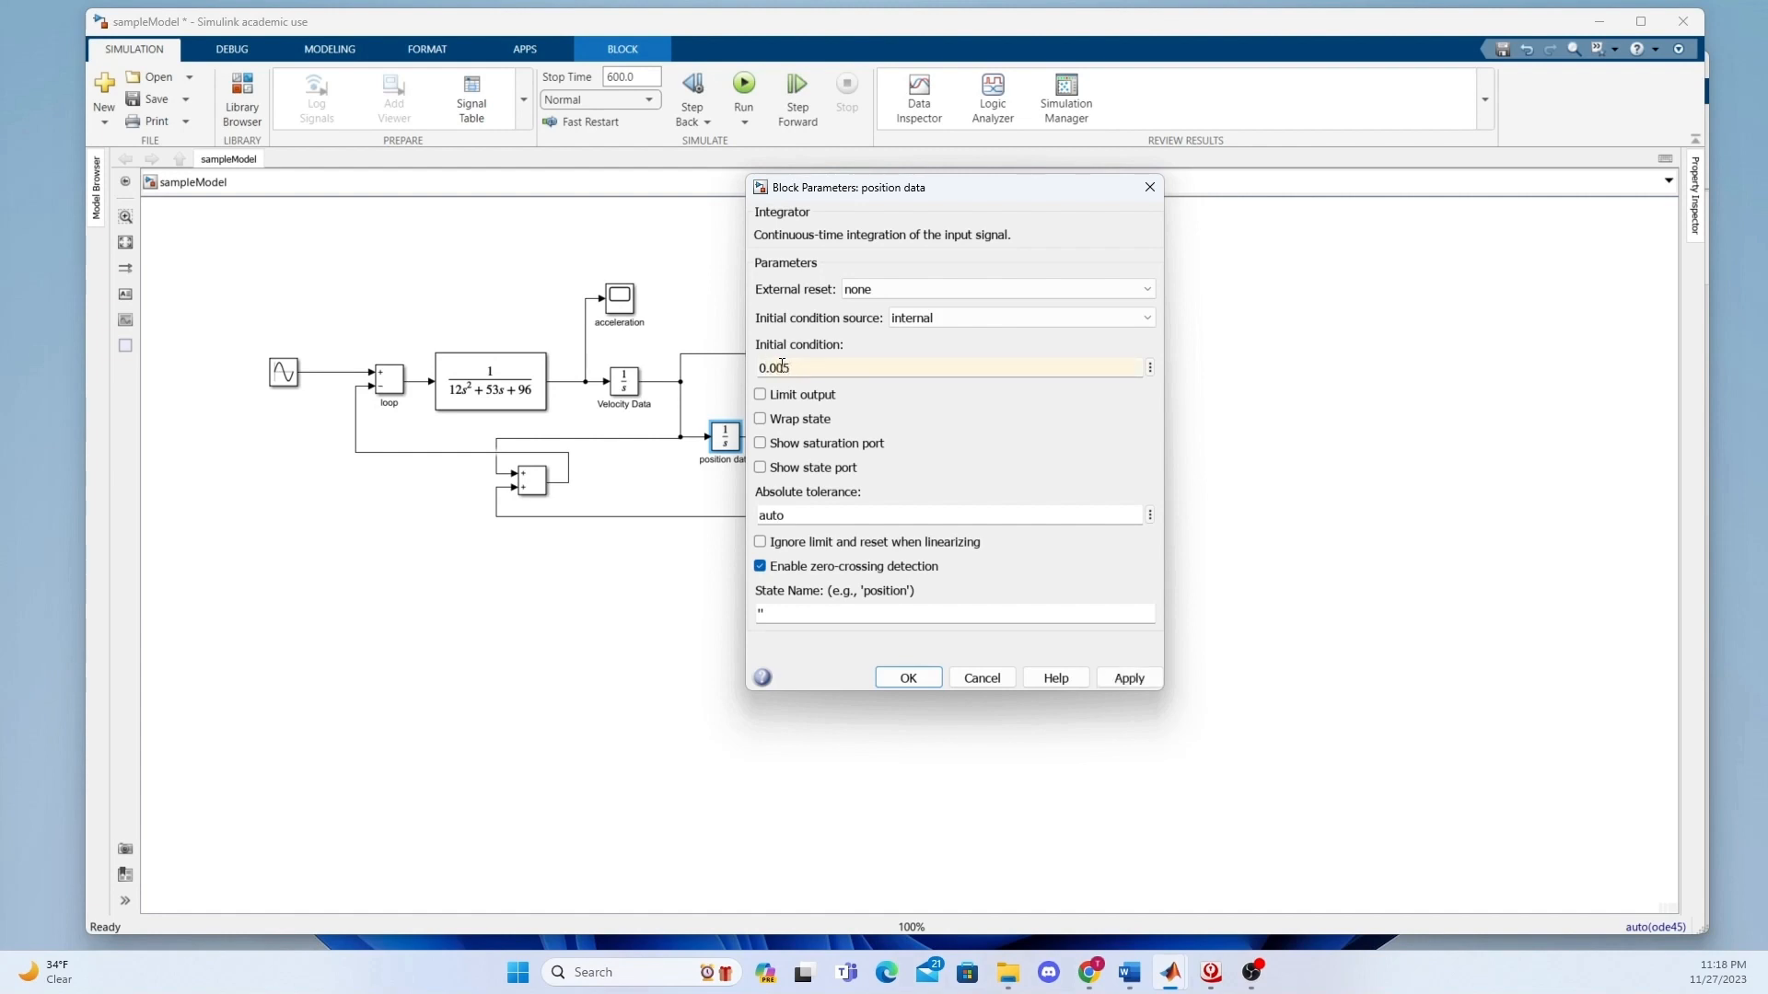
click(1136, 677)
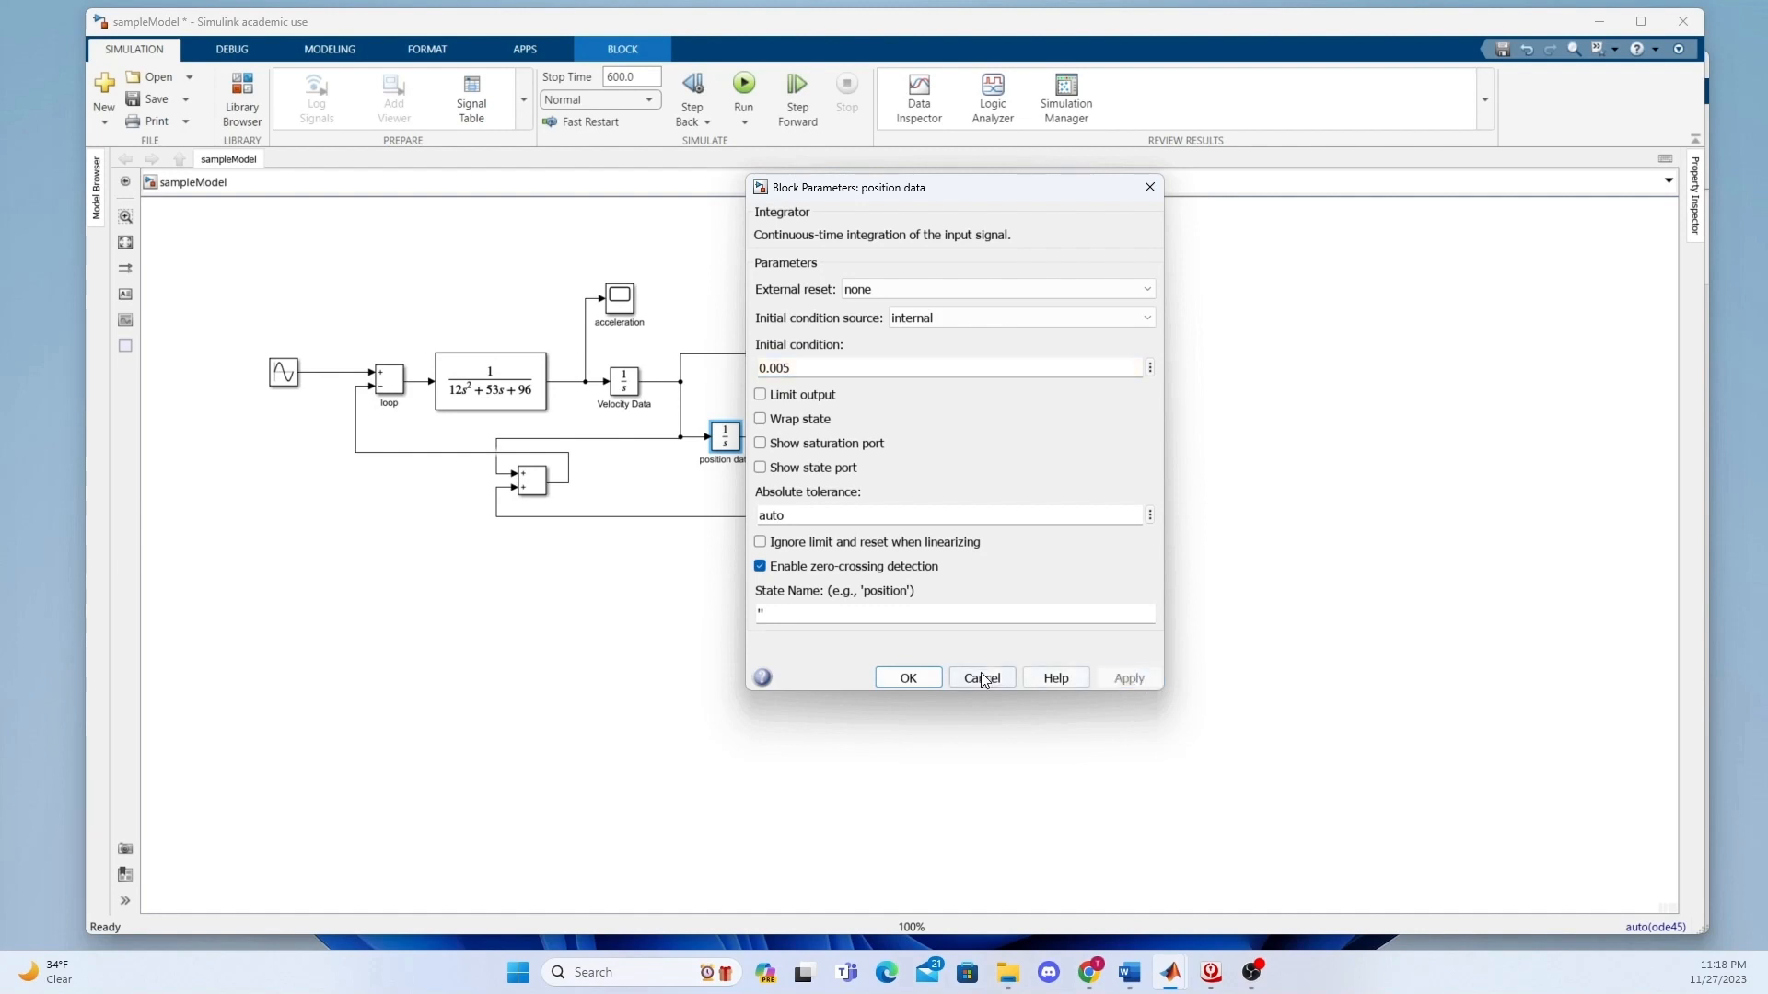
click(908, 677)
Run the simulation and compare the displacement scope's plot side by side with the existing Displacement vs Time plot.
click(742, 88)
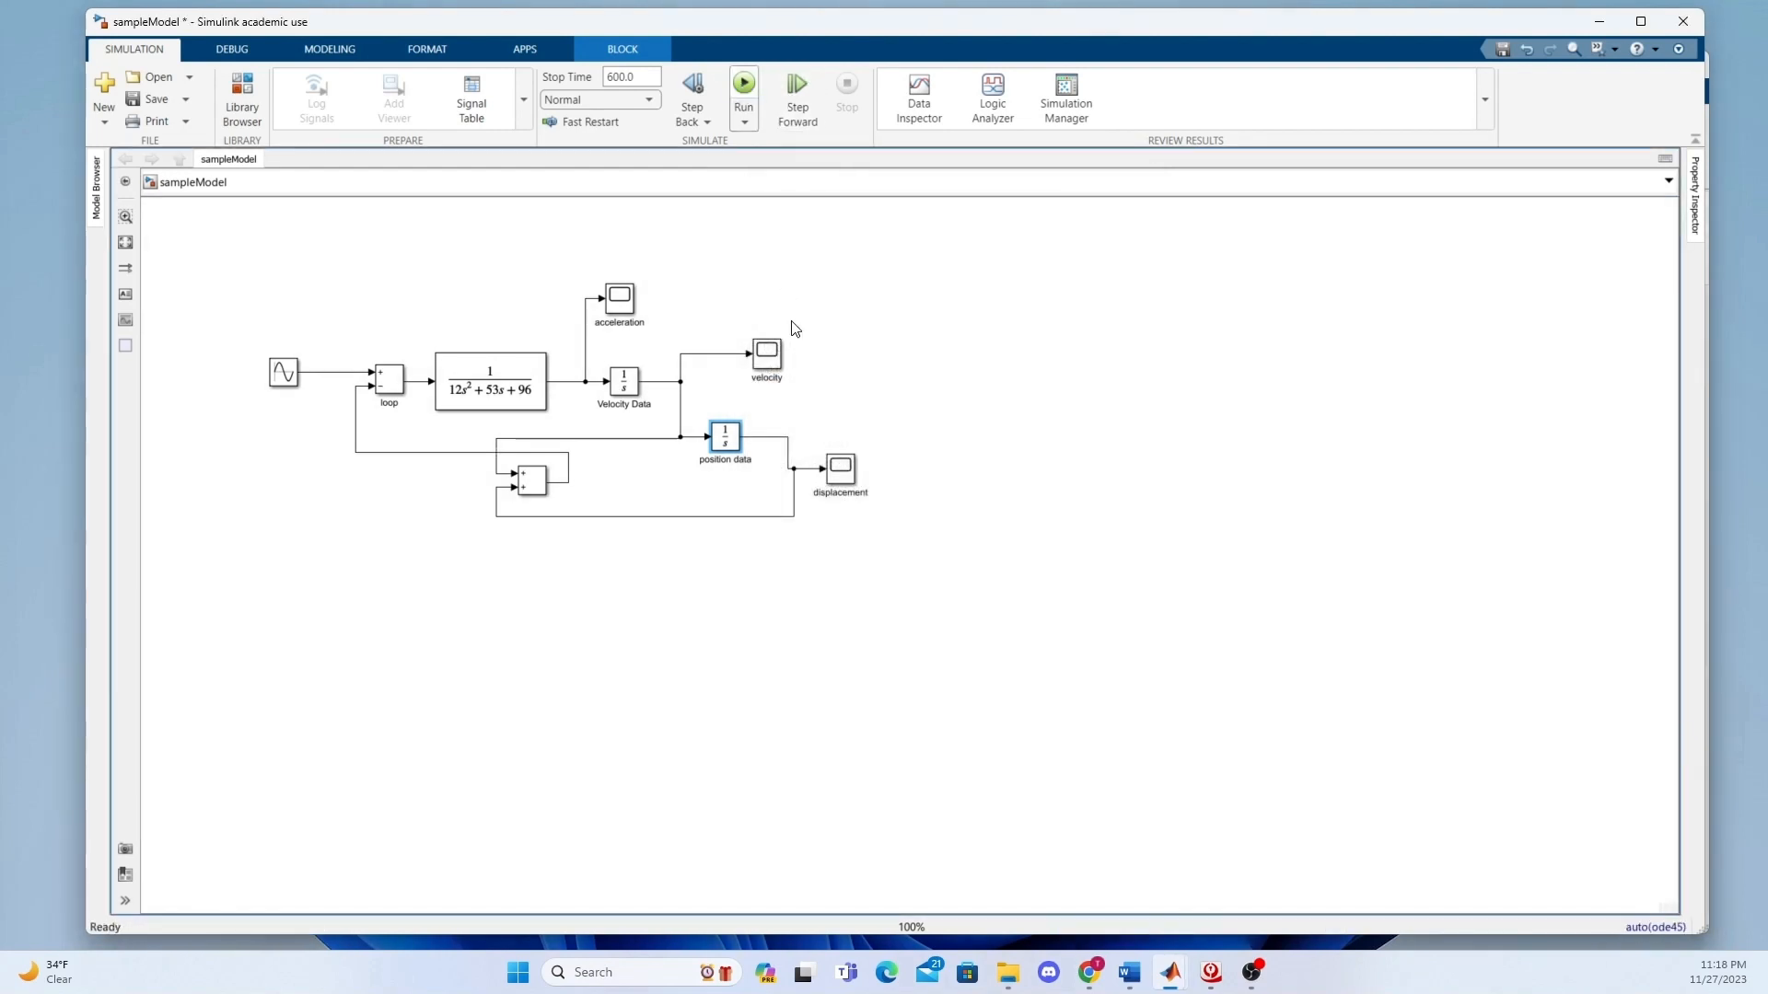
double_click(840, 466)
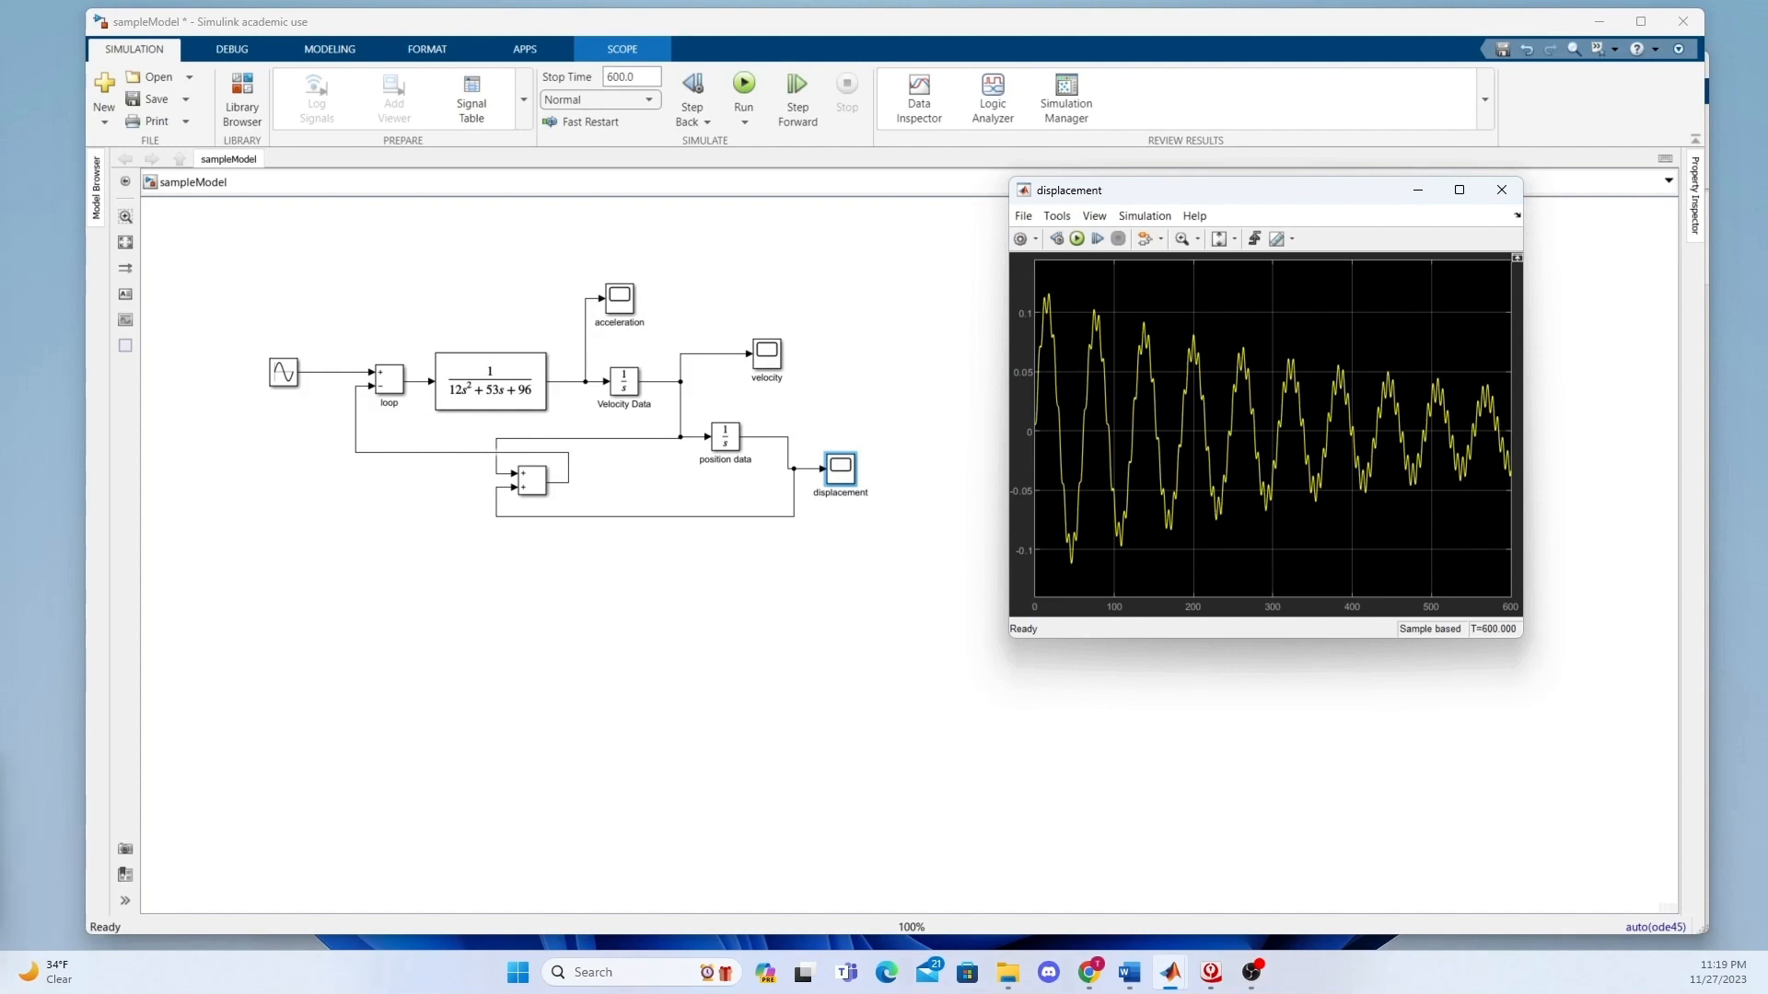
key(alt+Tab)
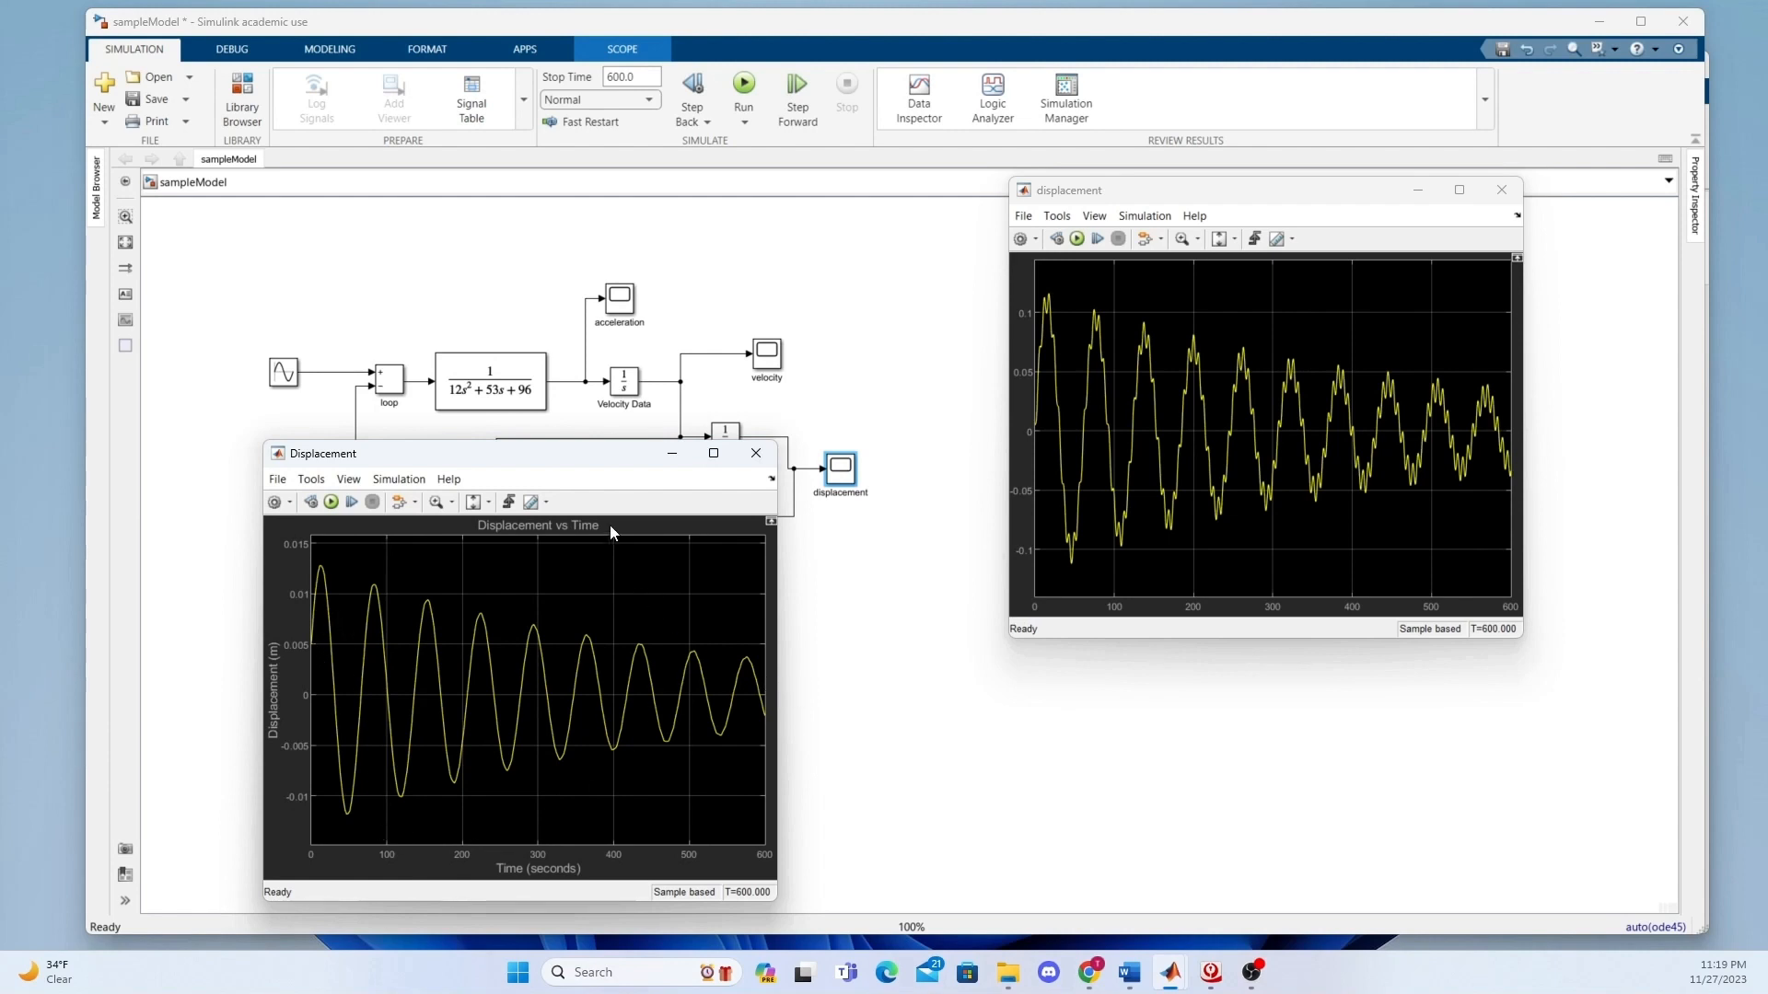
drag(551, 458, 709, 210)
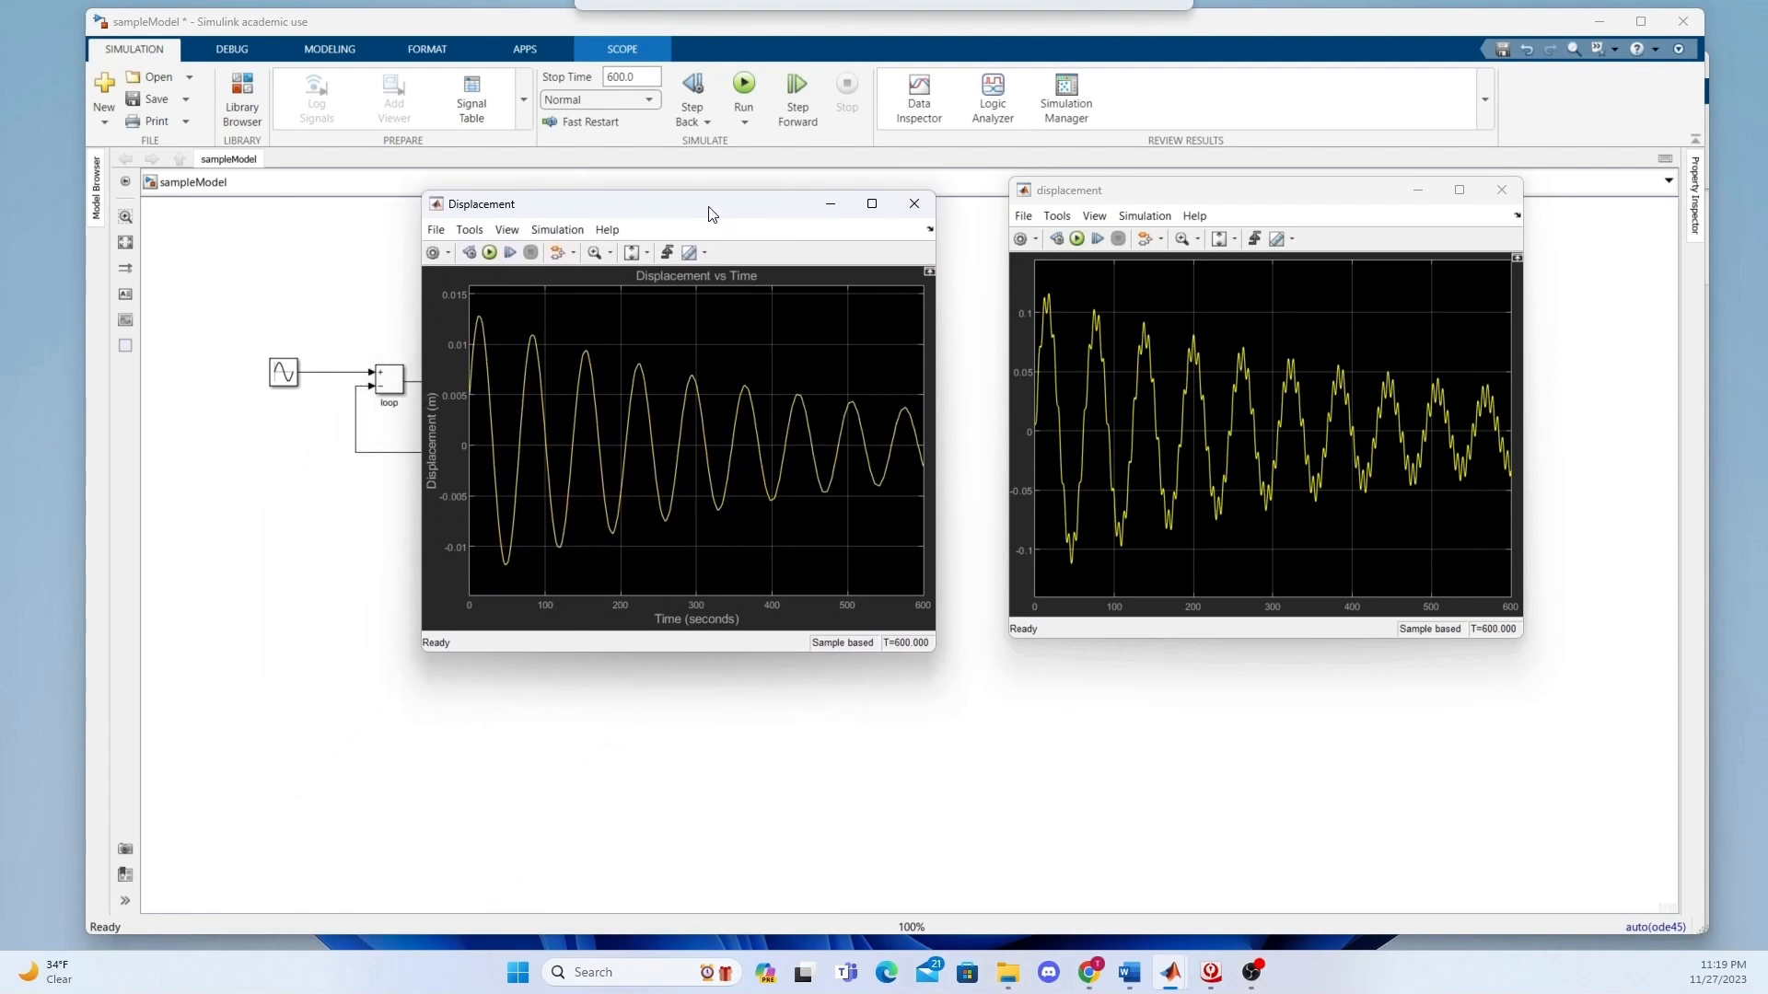